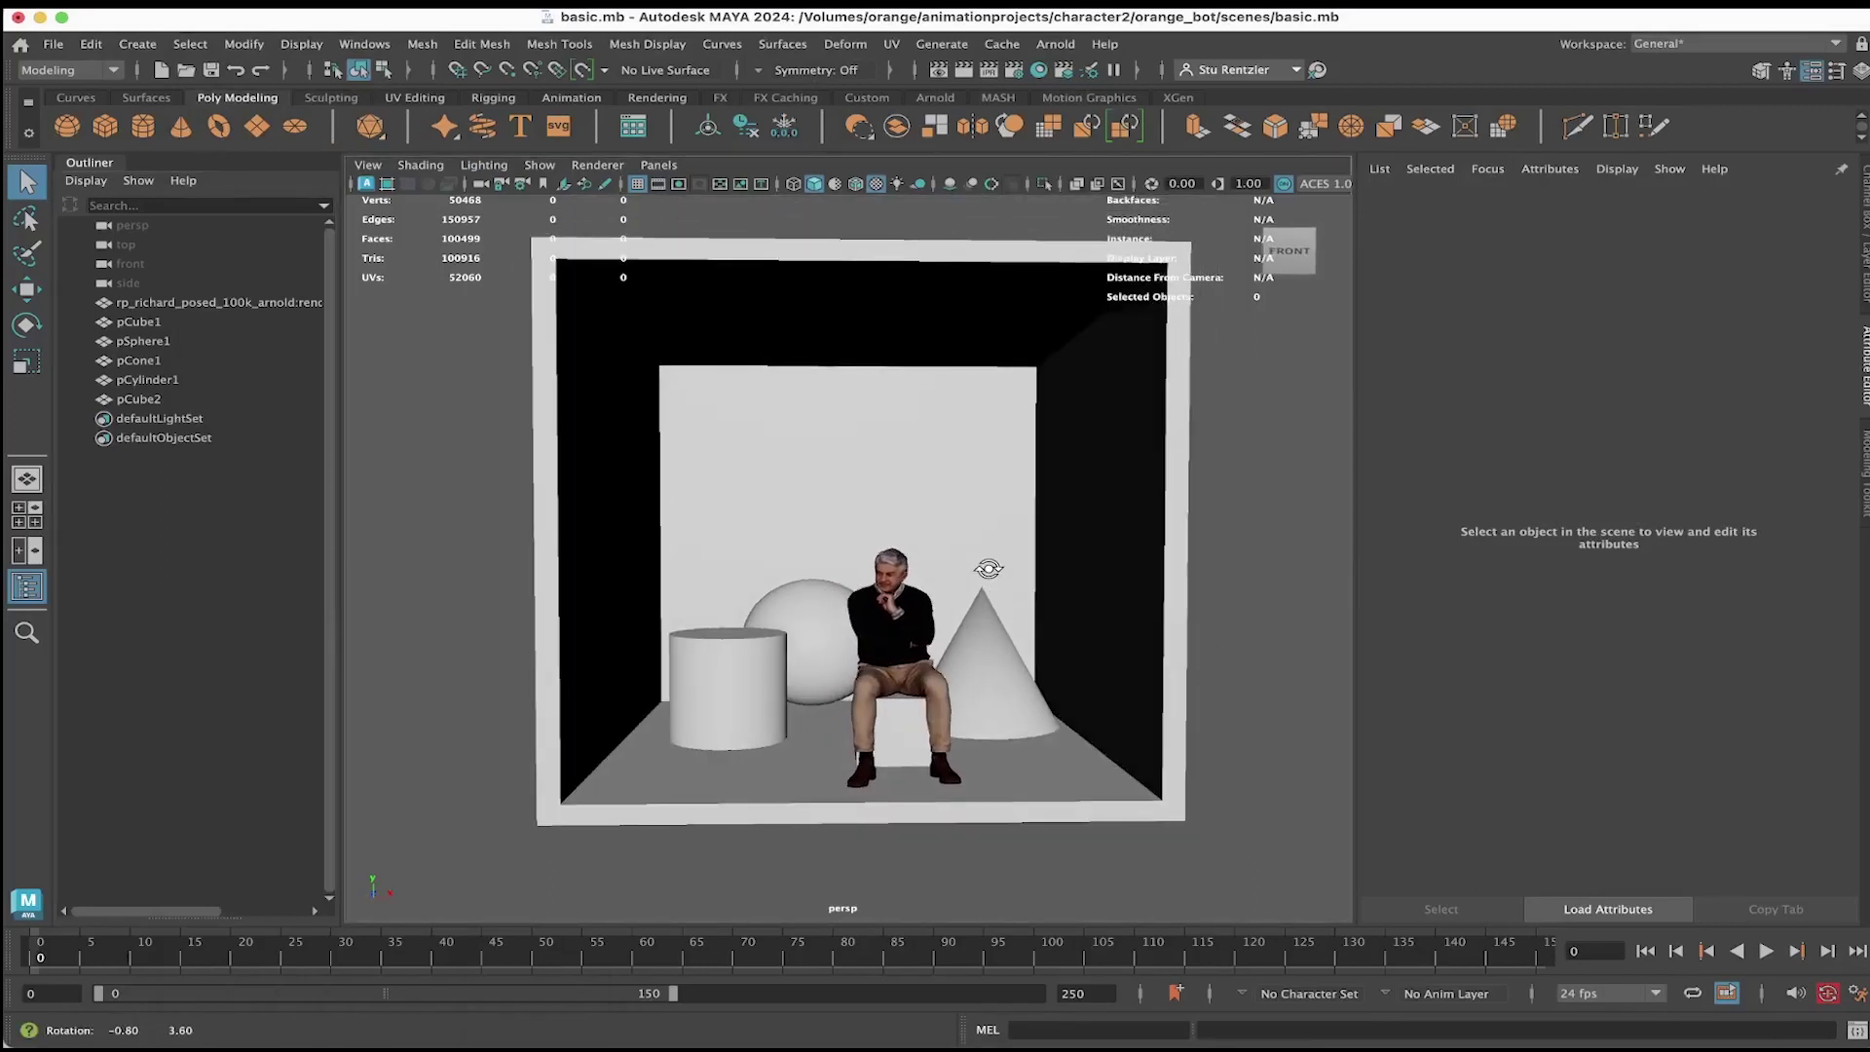
# Step: Switch the perspective viewport renderer to Arnold for a live IPR render of basic.mb
pyautogui.click(616, 164)
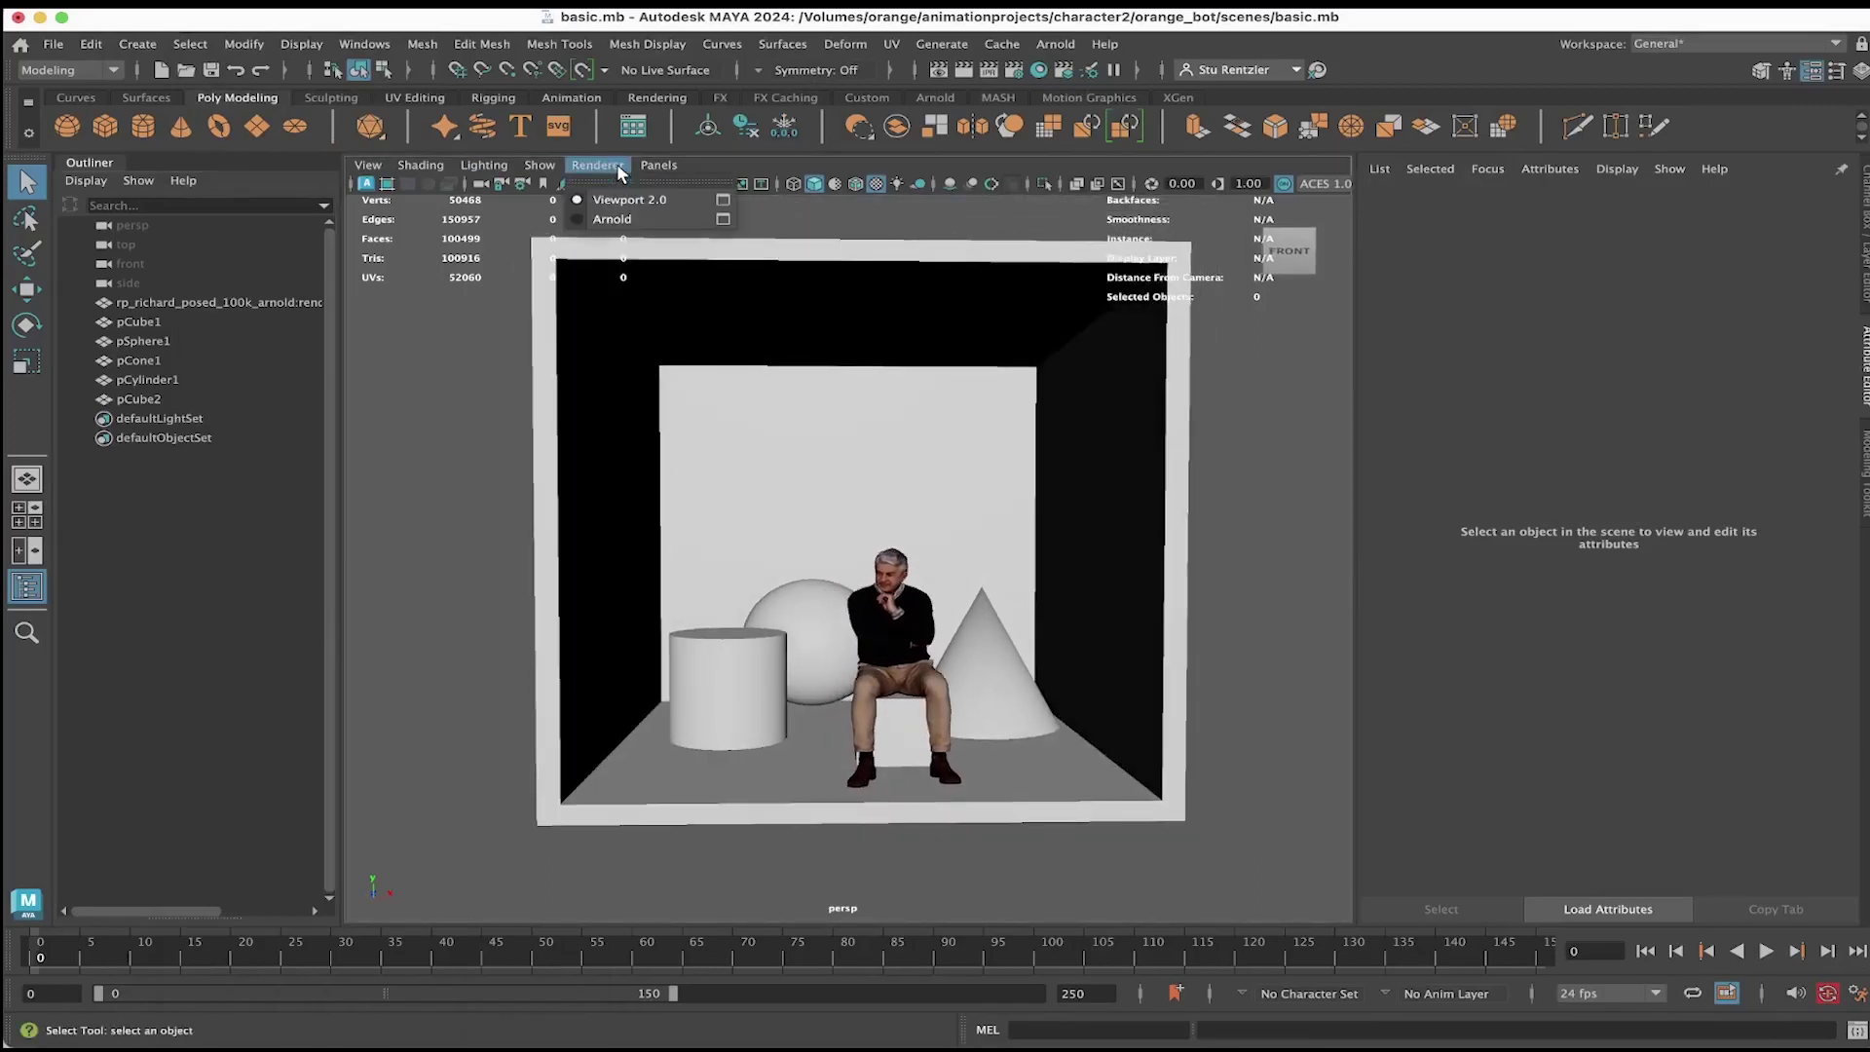
pyautogui.click(623, 220)
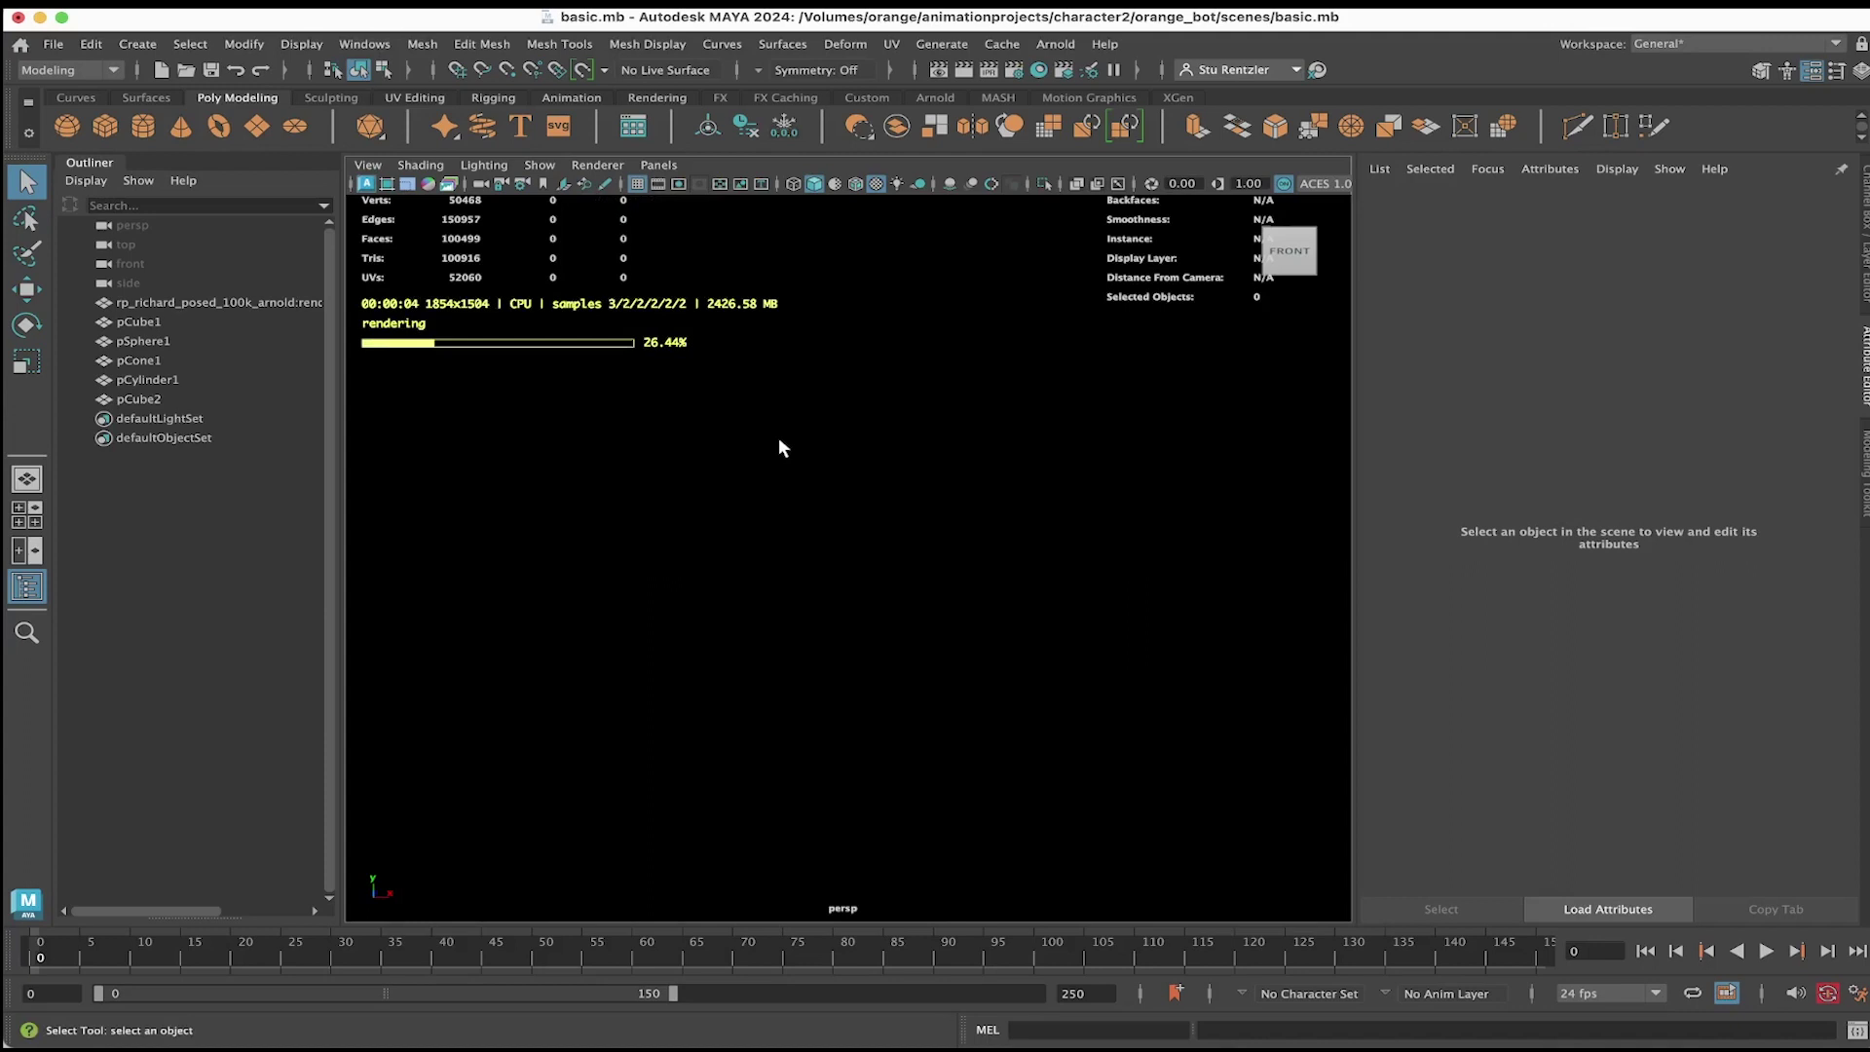
pyautogui.click(1055, 45)
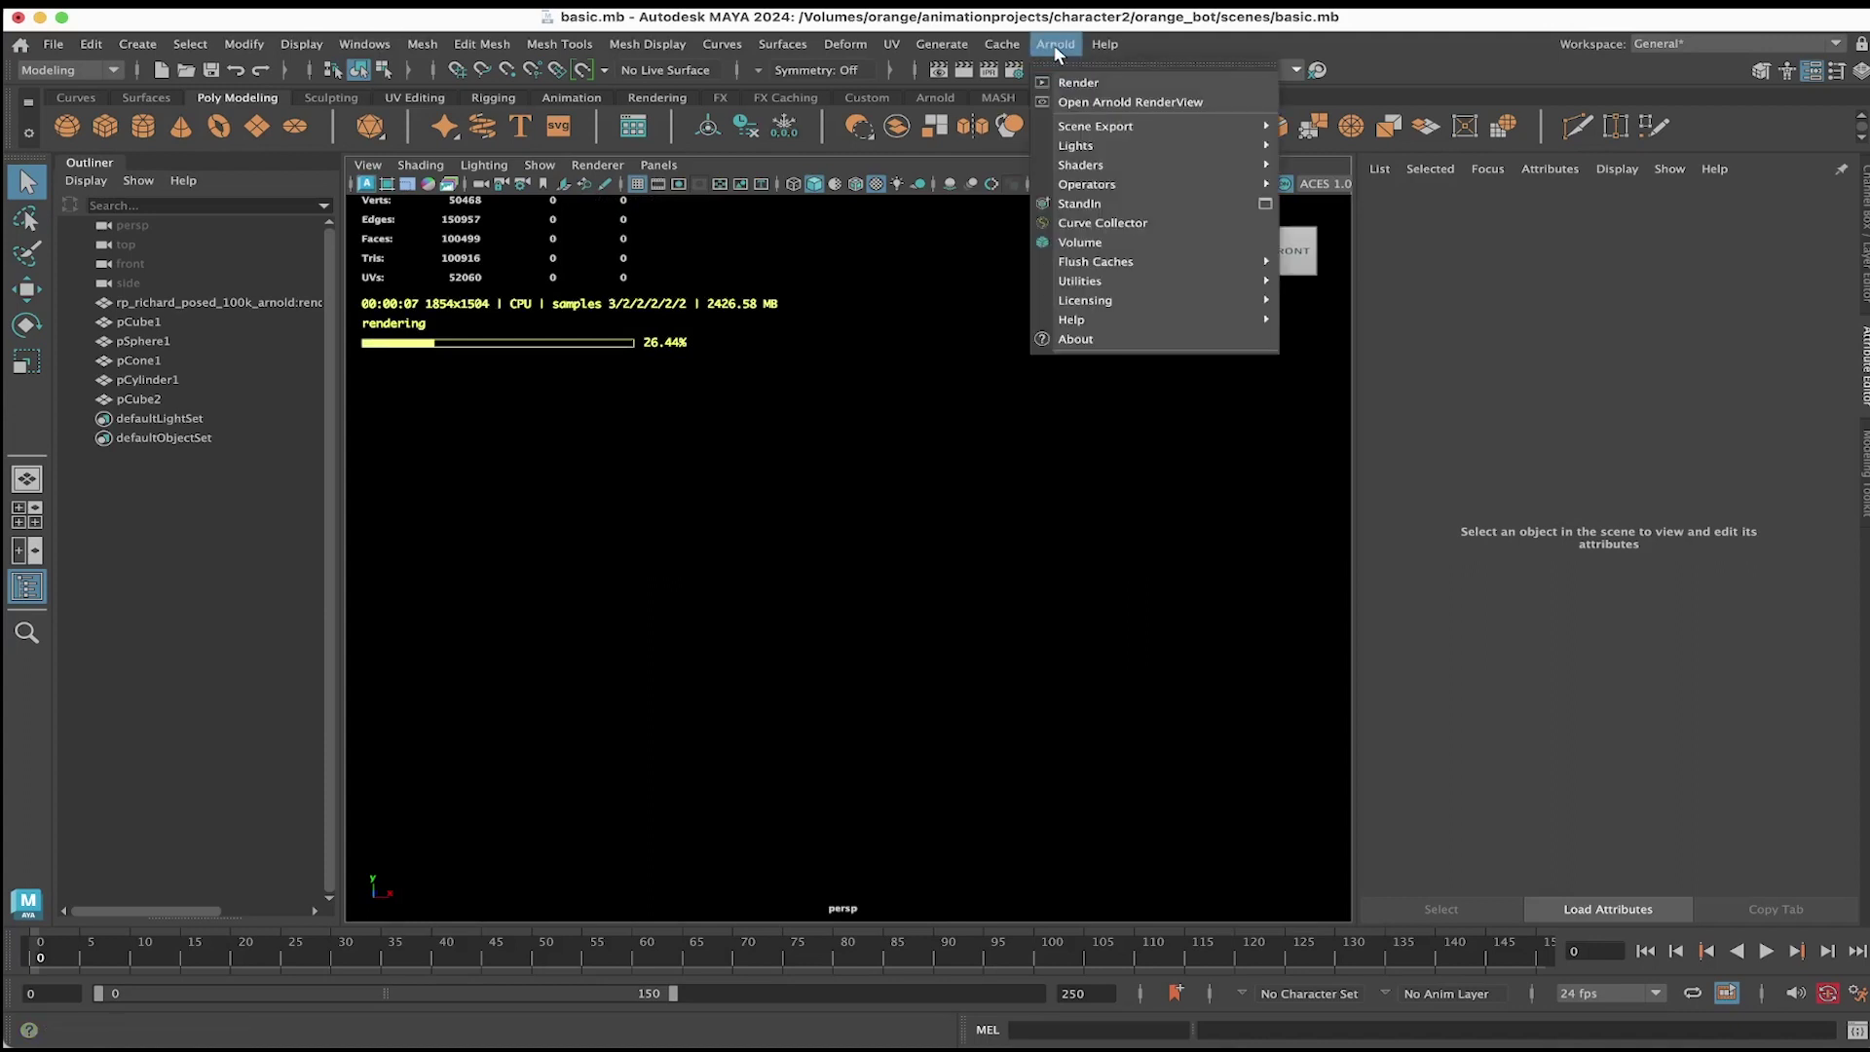
pyautogui.moveTo(1081, 145)
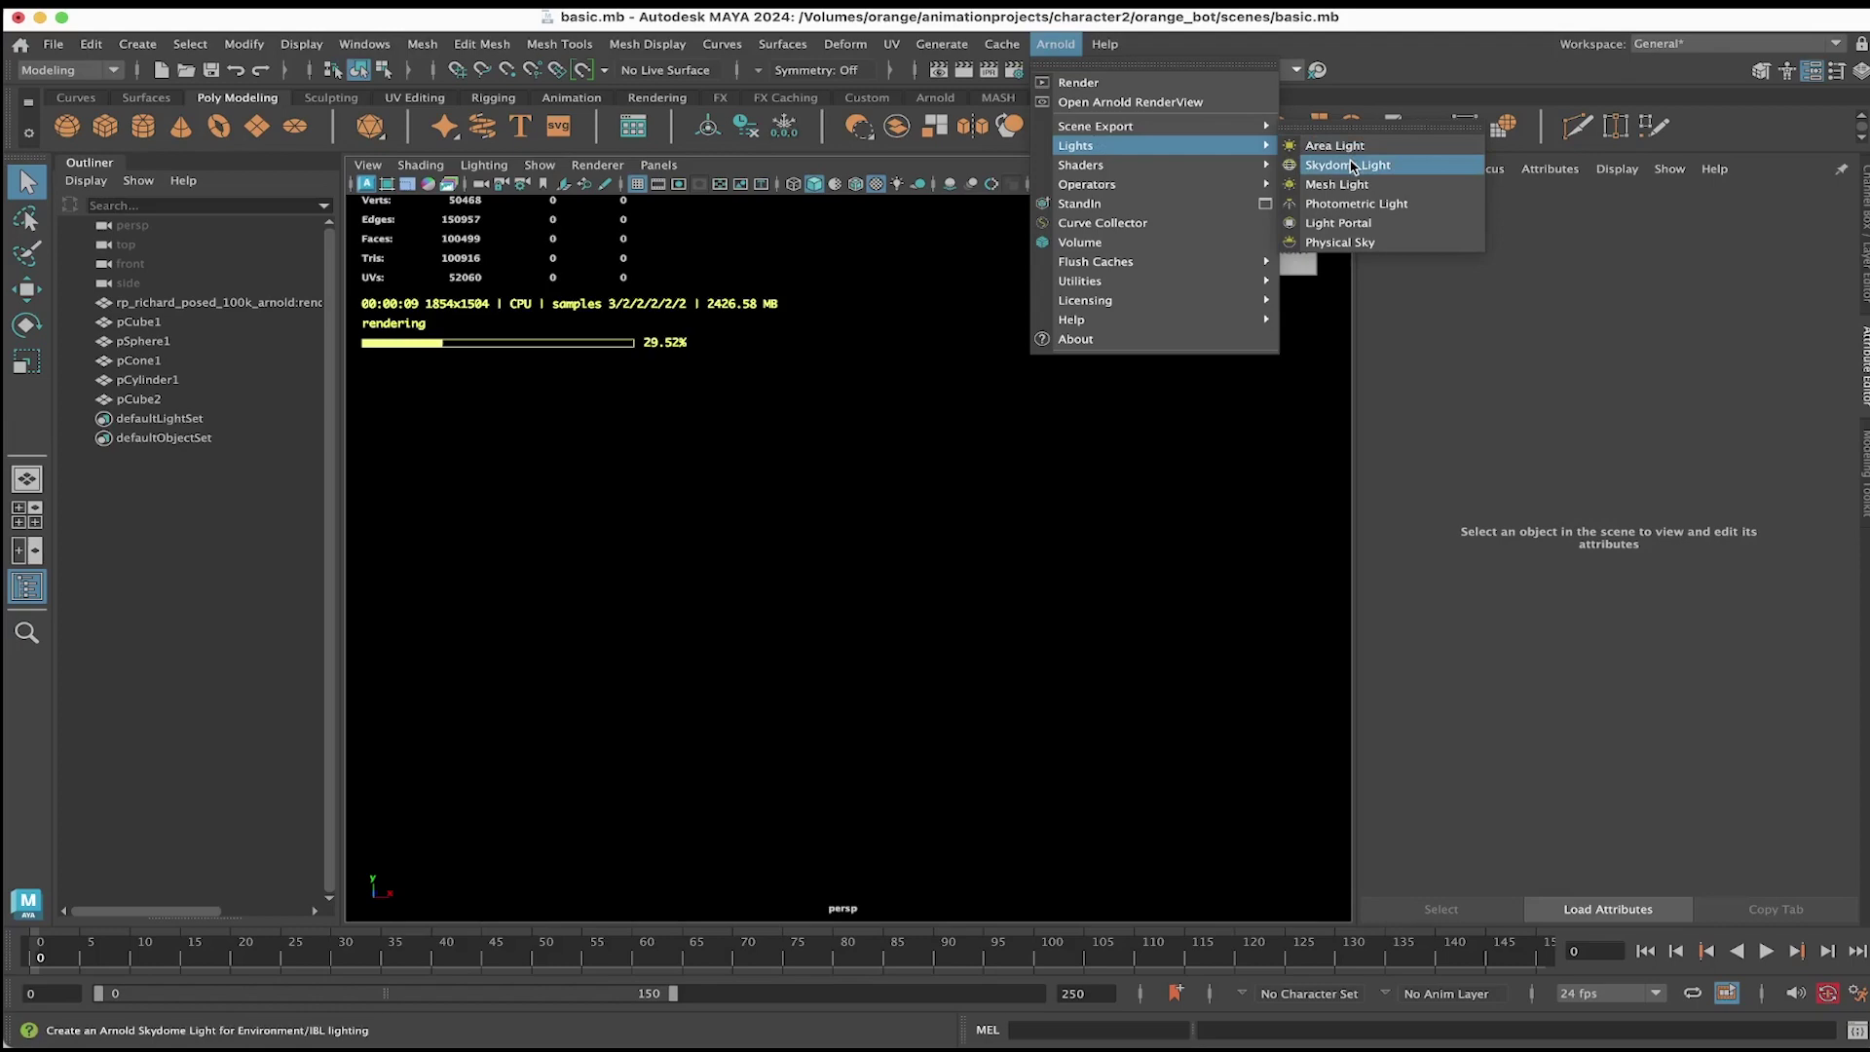
pyautogui.click(1352, 166)
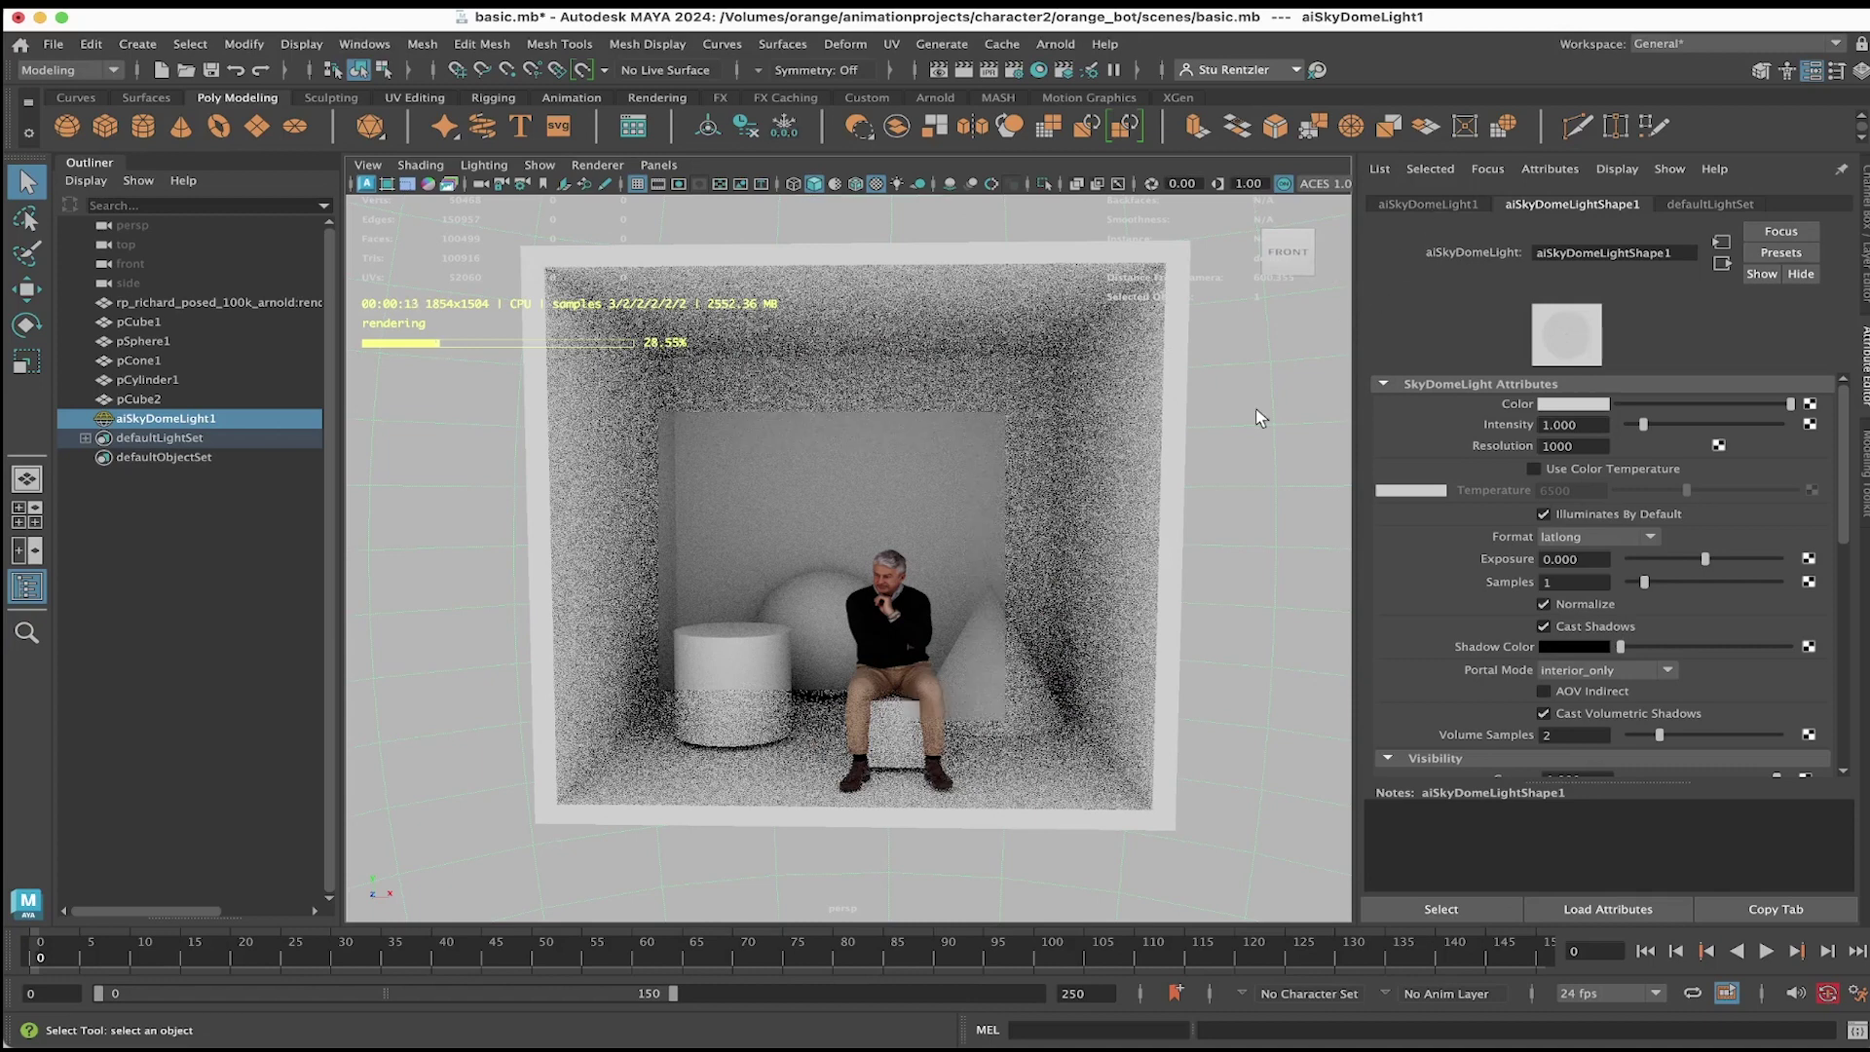
pyautogui.press('Delete')
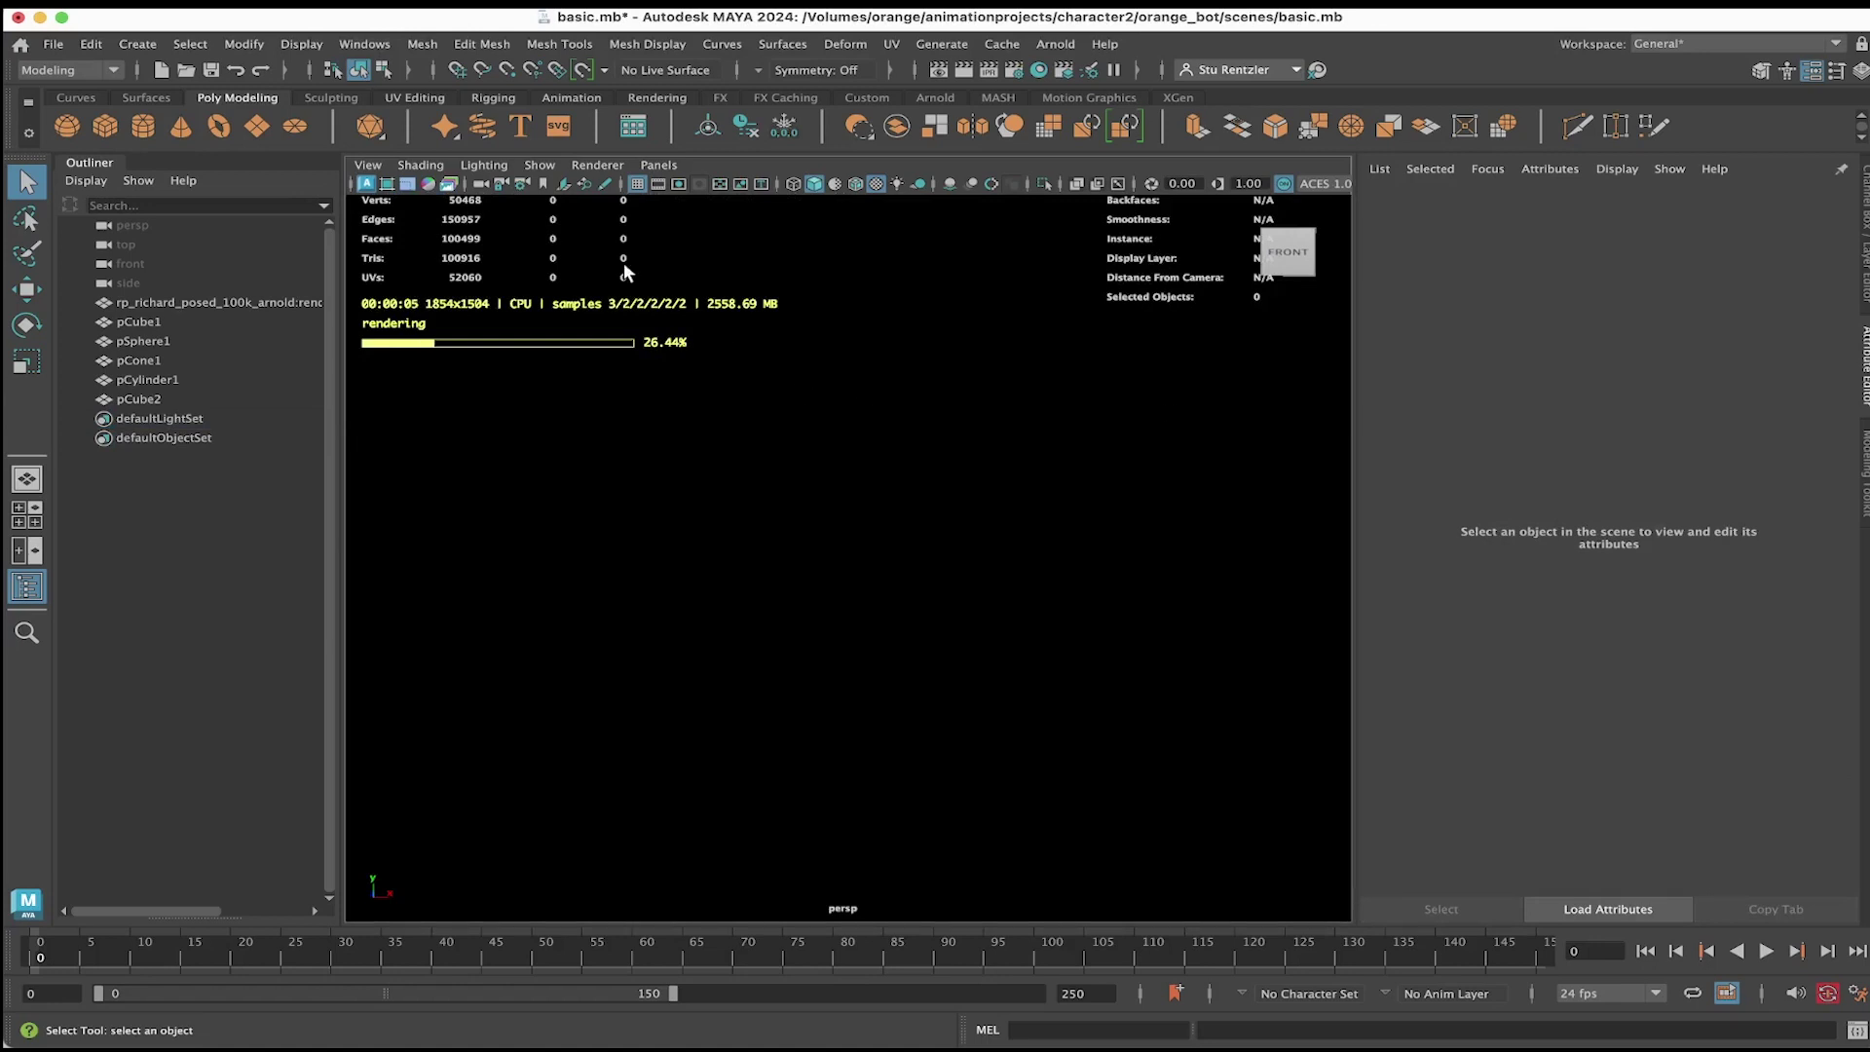
# Step: Create a point light from a torn-off Create > Lights menu
pyautogui.click(154, 48)
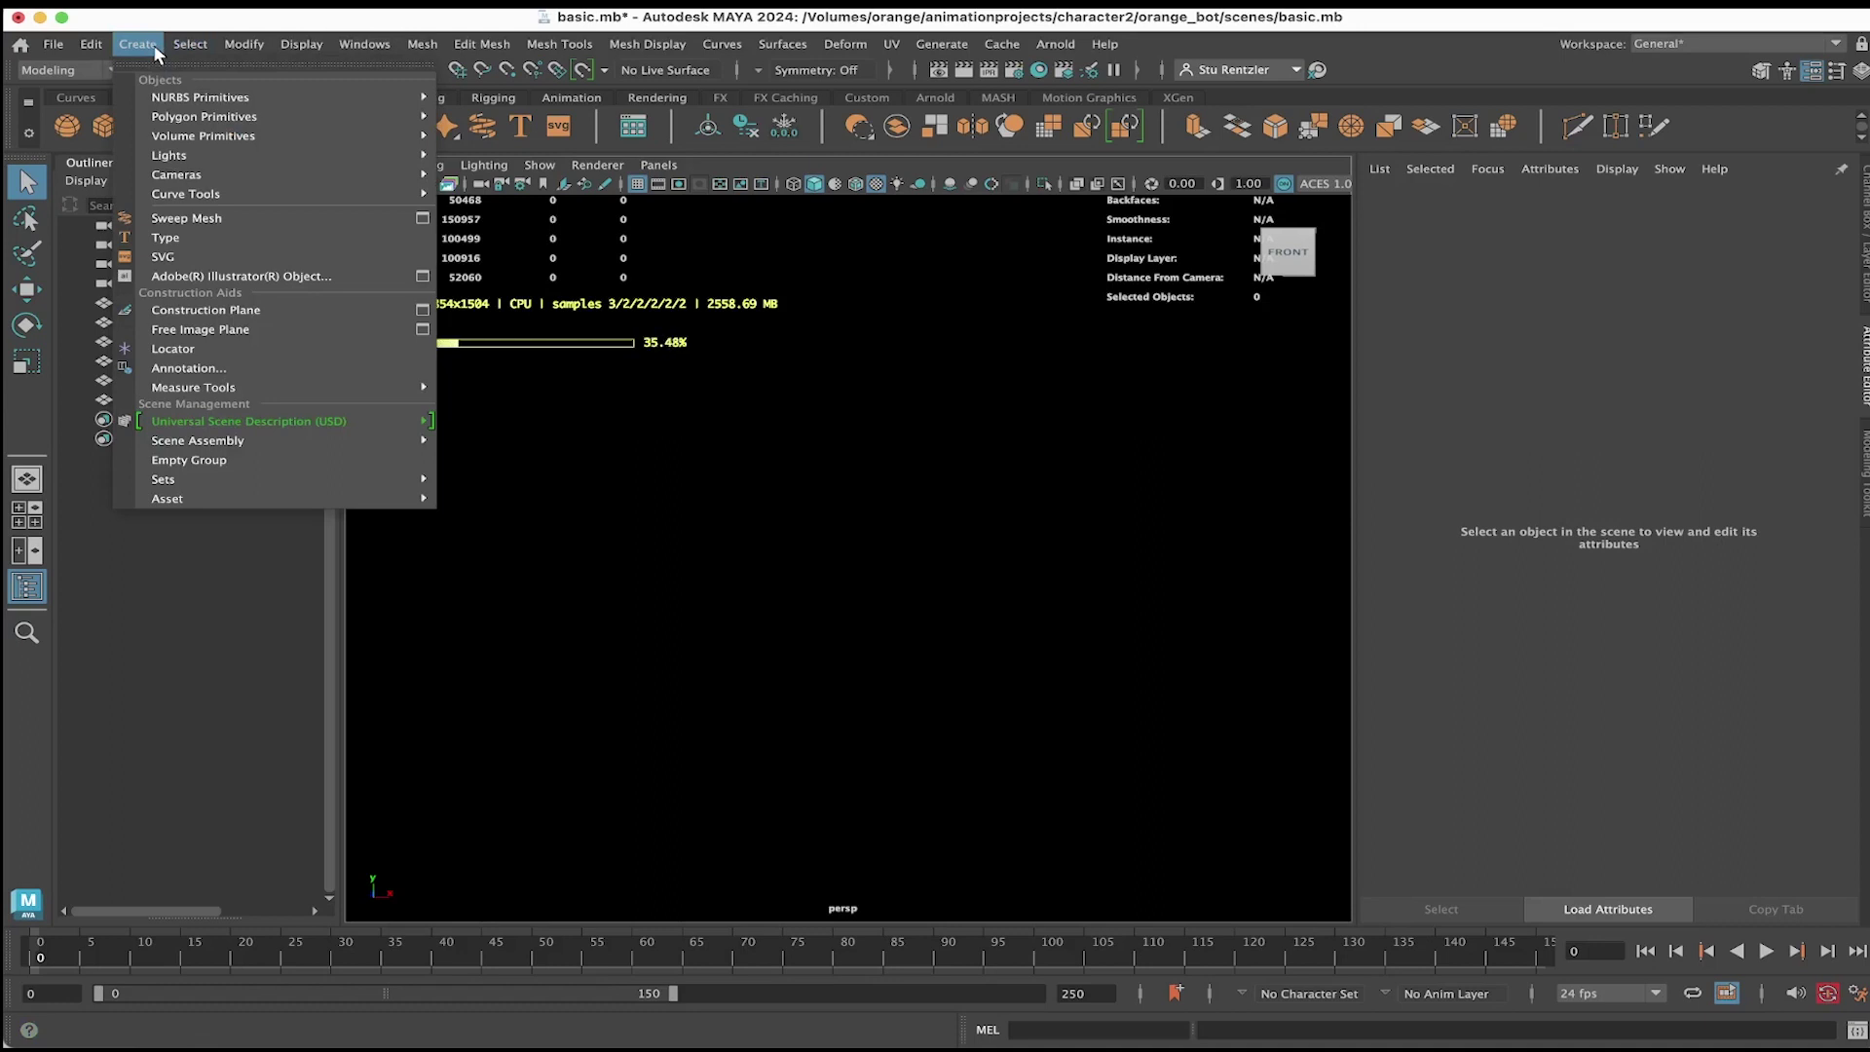
pyautogui.moveTo(390, 155)
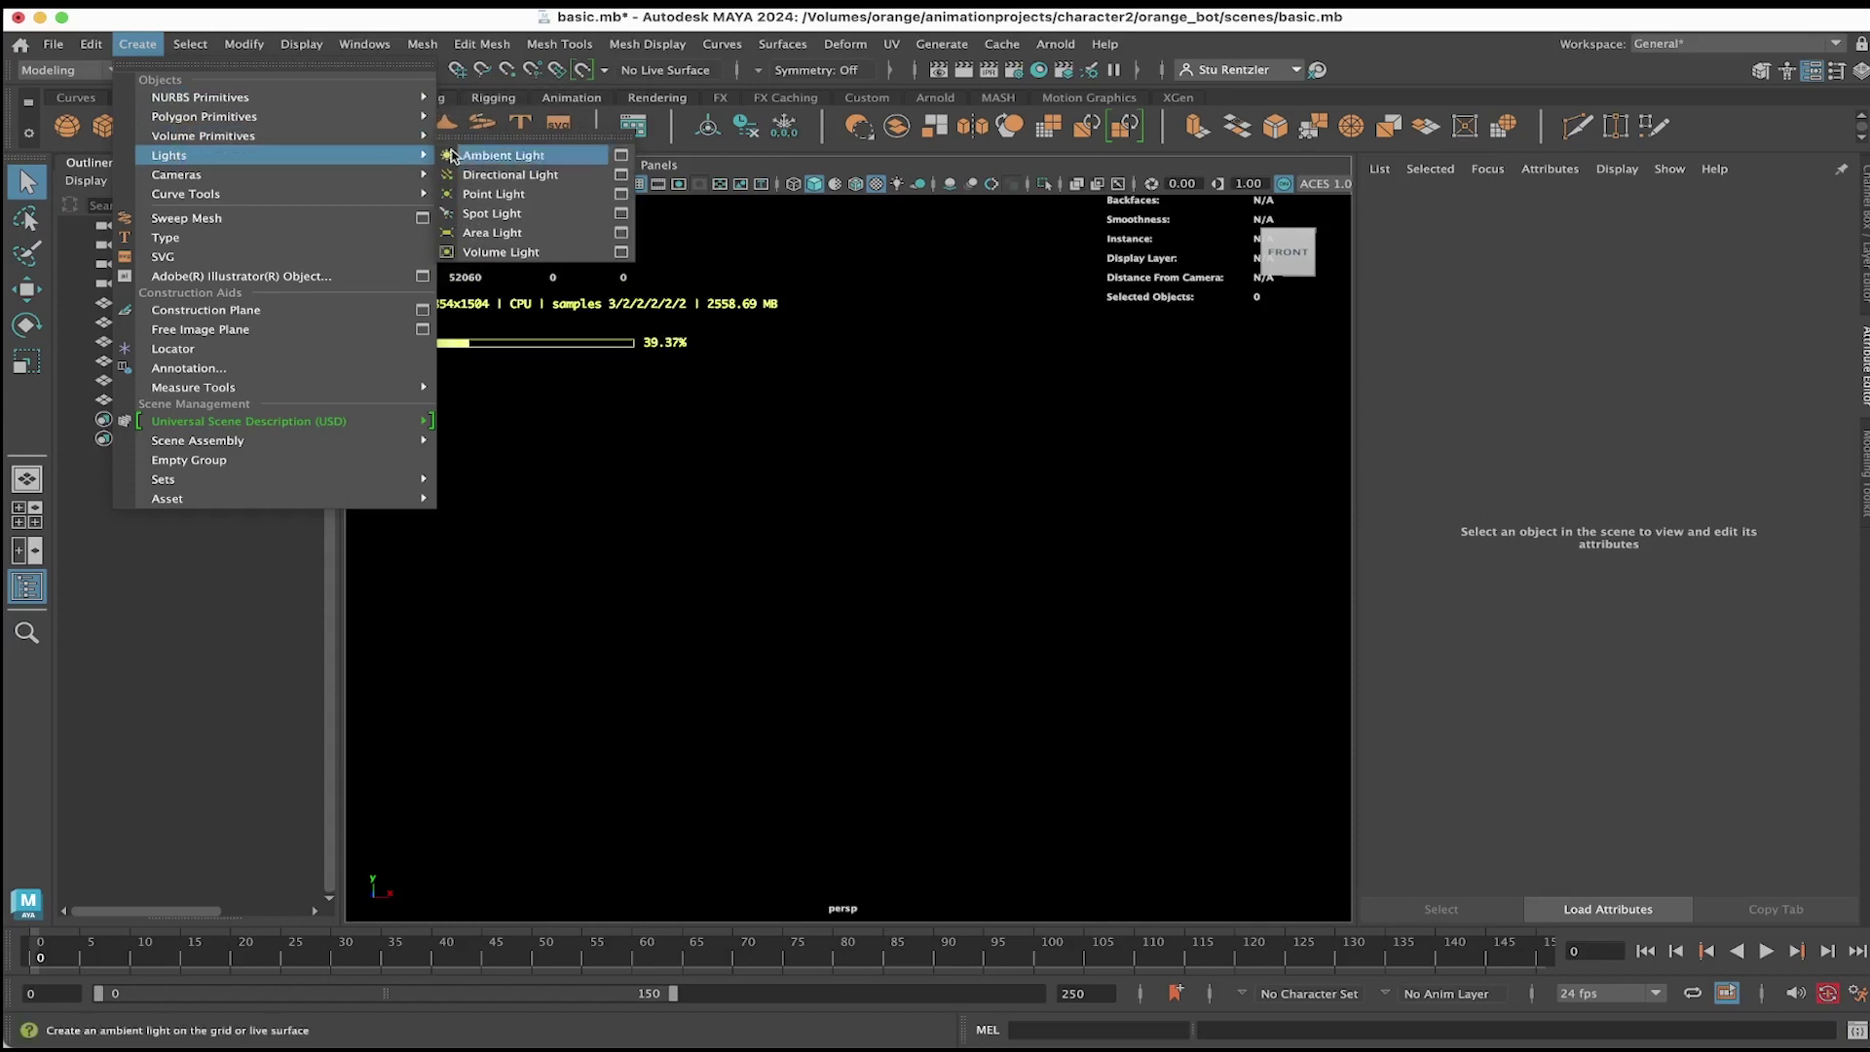
pyautogui.click(497, 143)
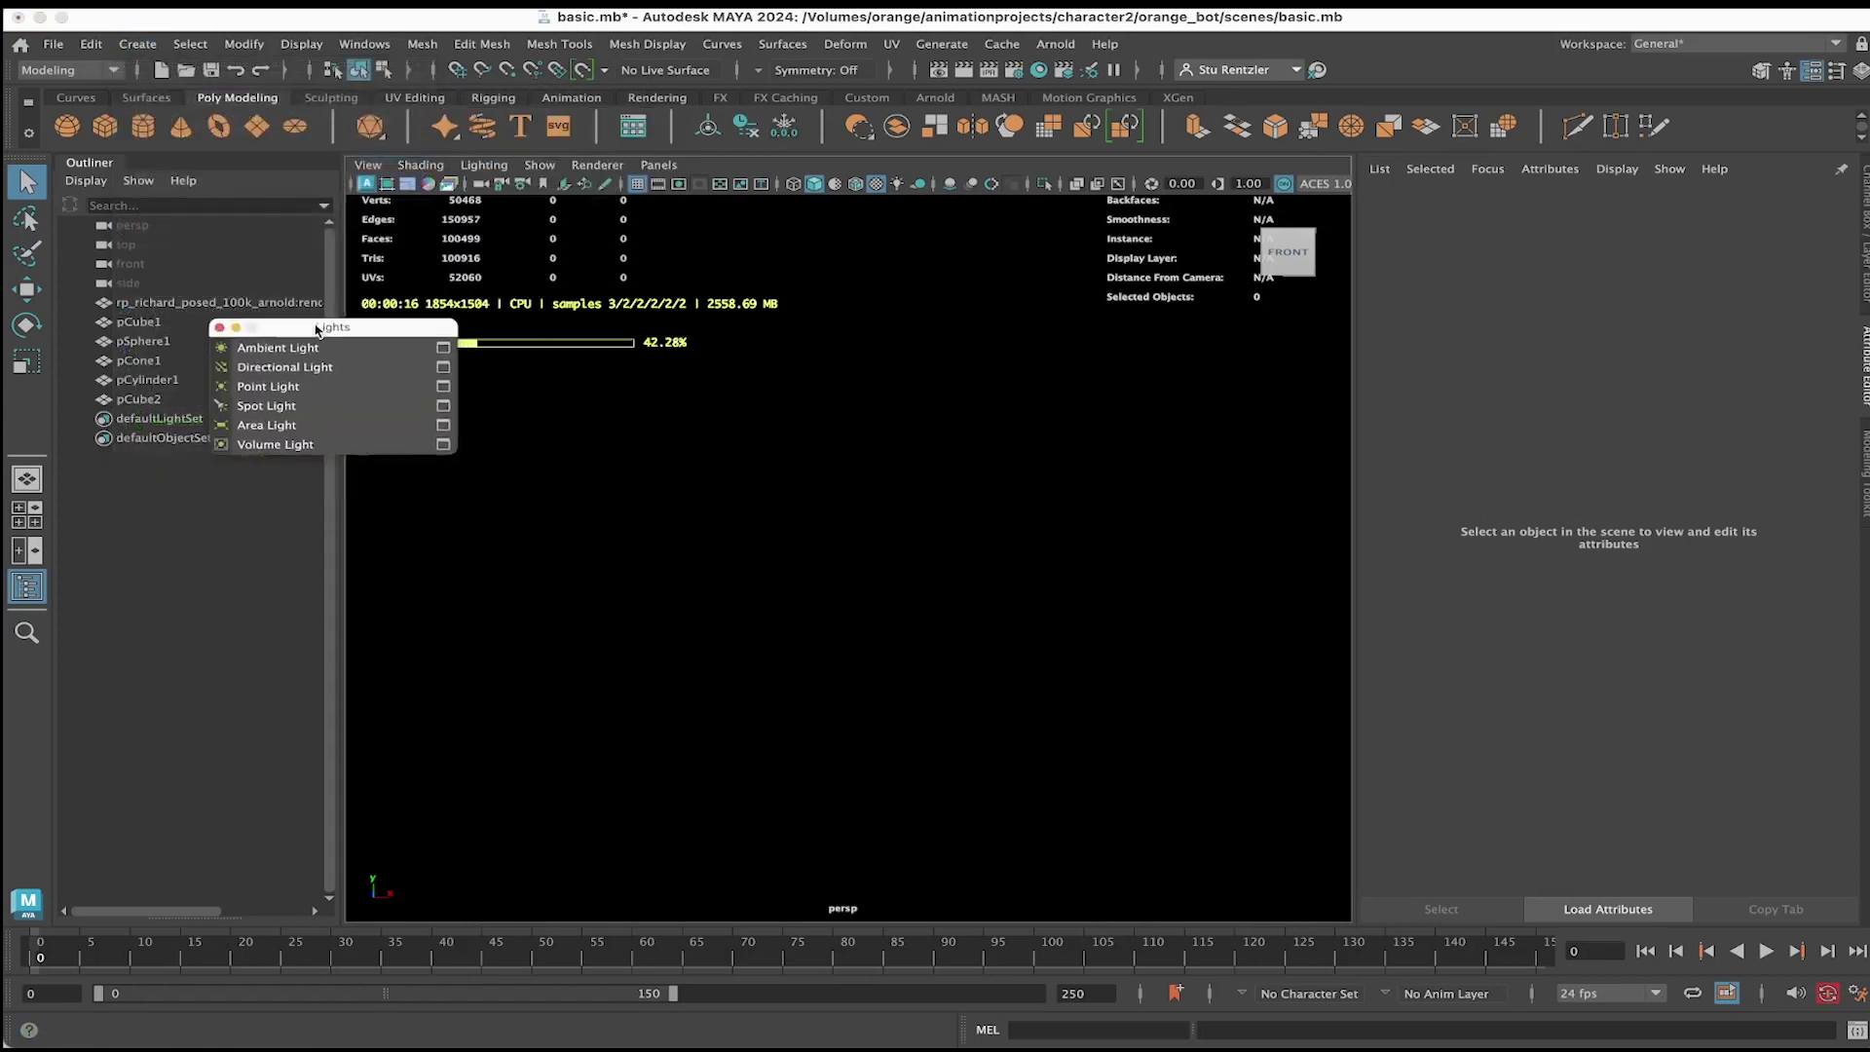
pyautogui.click(198, 490)
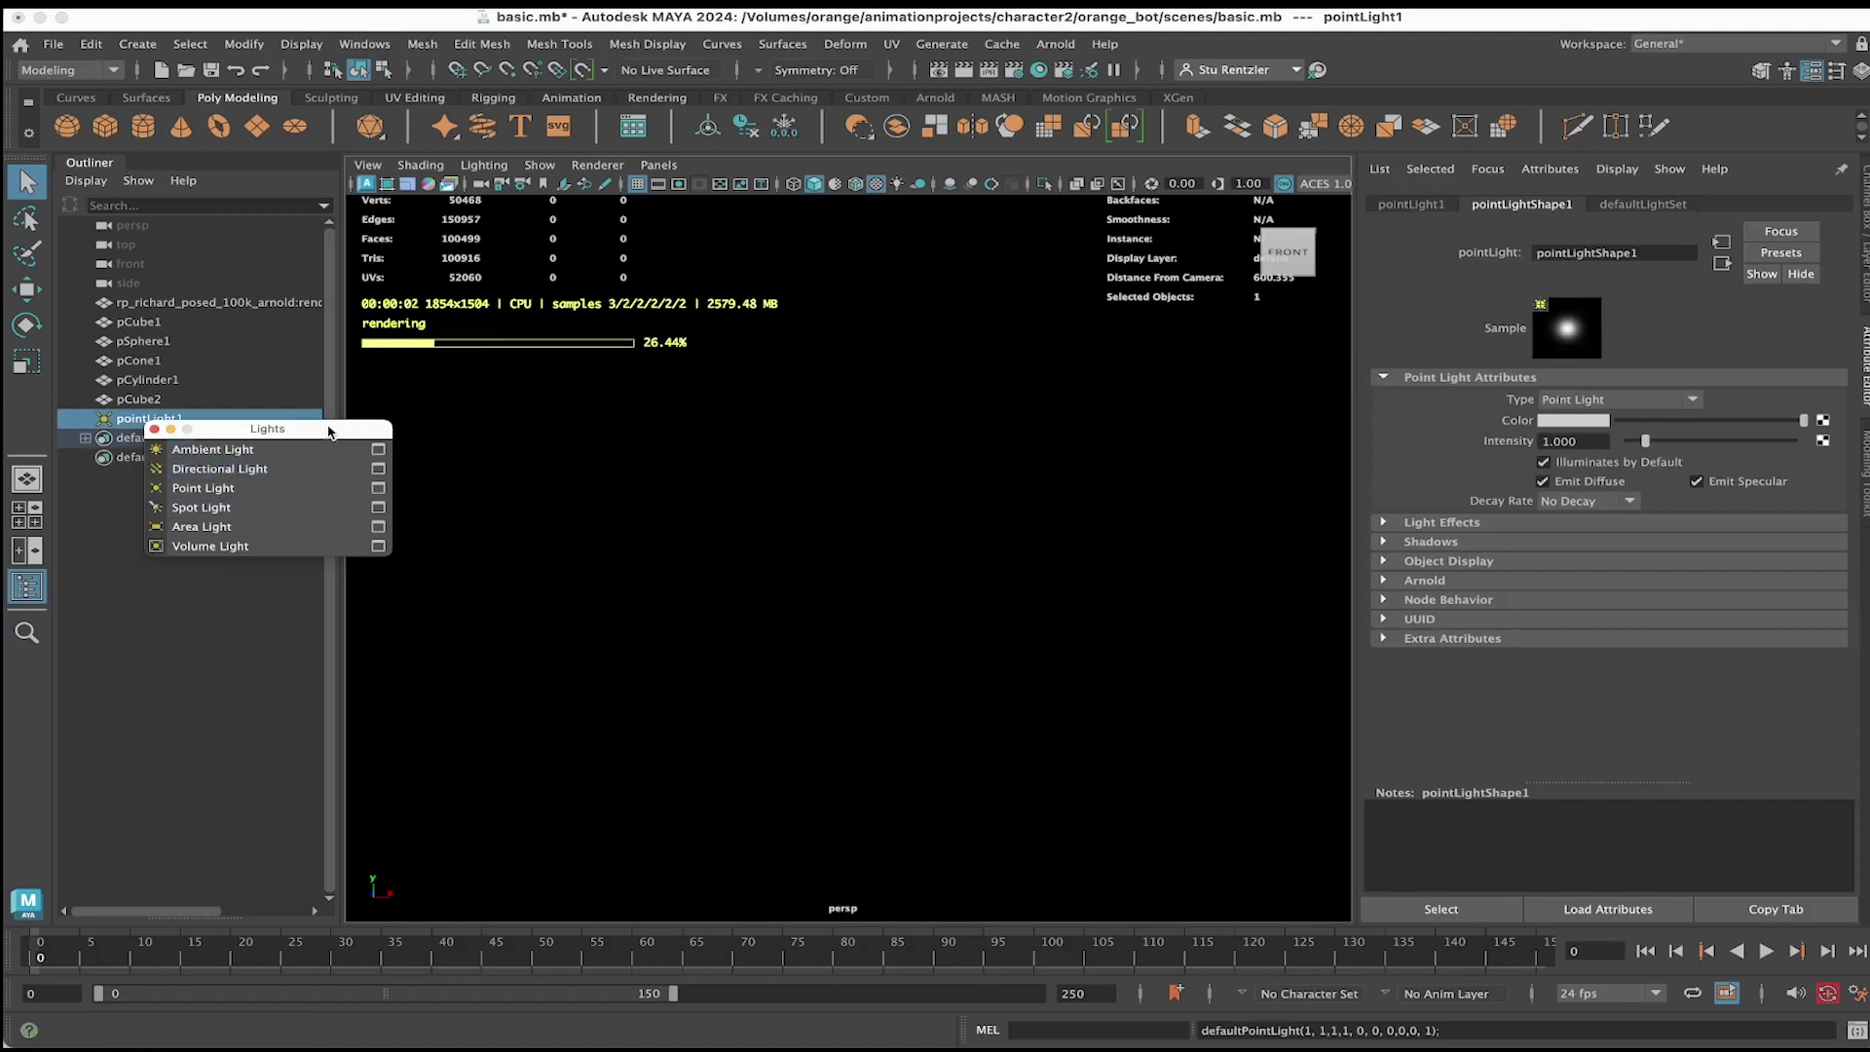
pyautogui.moveTo(292, 429); pyautogui.dragTo(291, 582)
# Step: Raise pointLight1 above the seated man and set the viewport back to Viewport 2.0
pyautogui.click(27, 288)
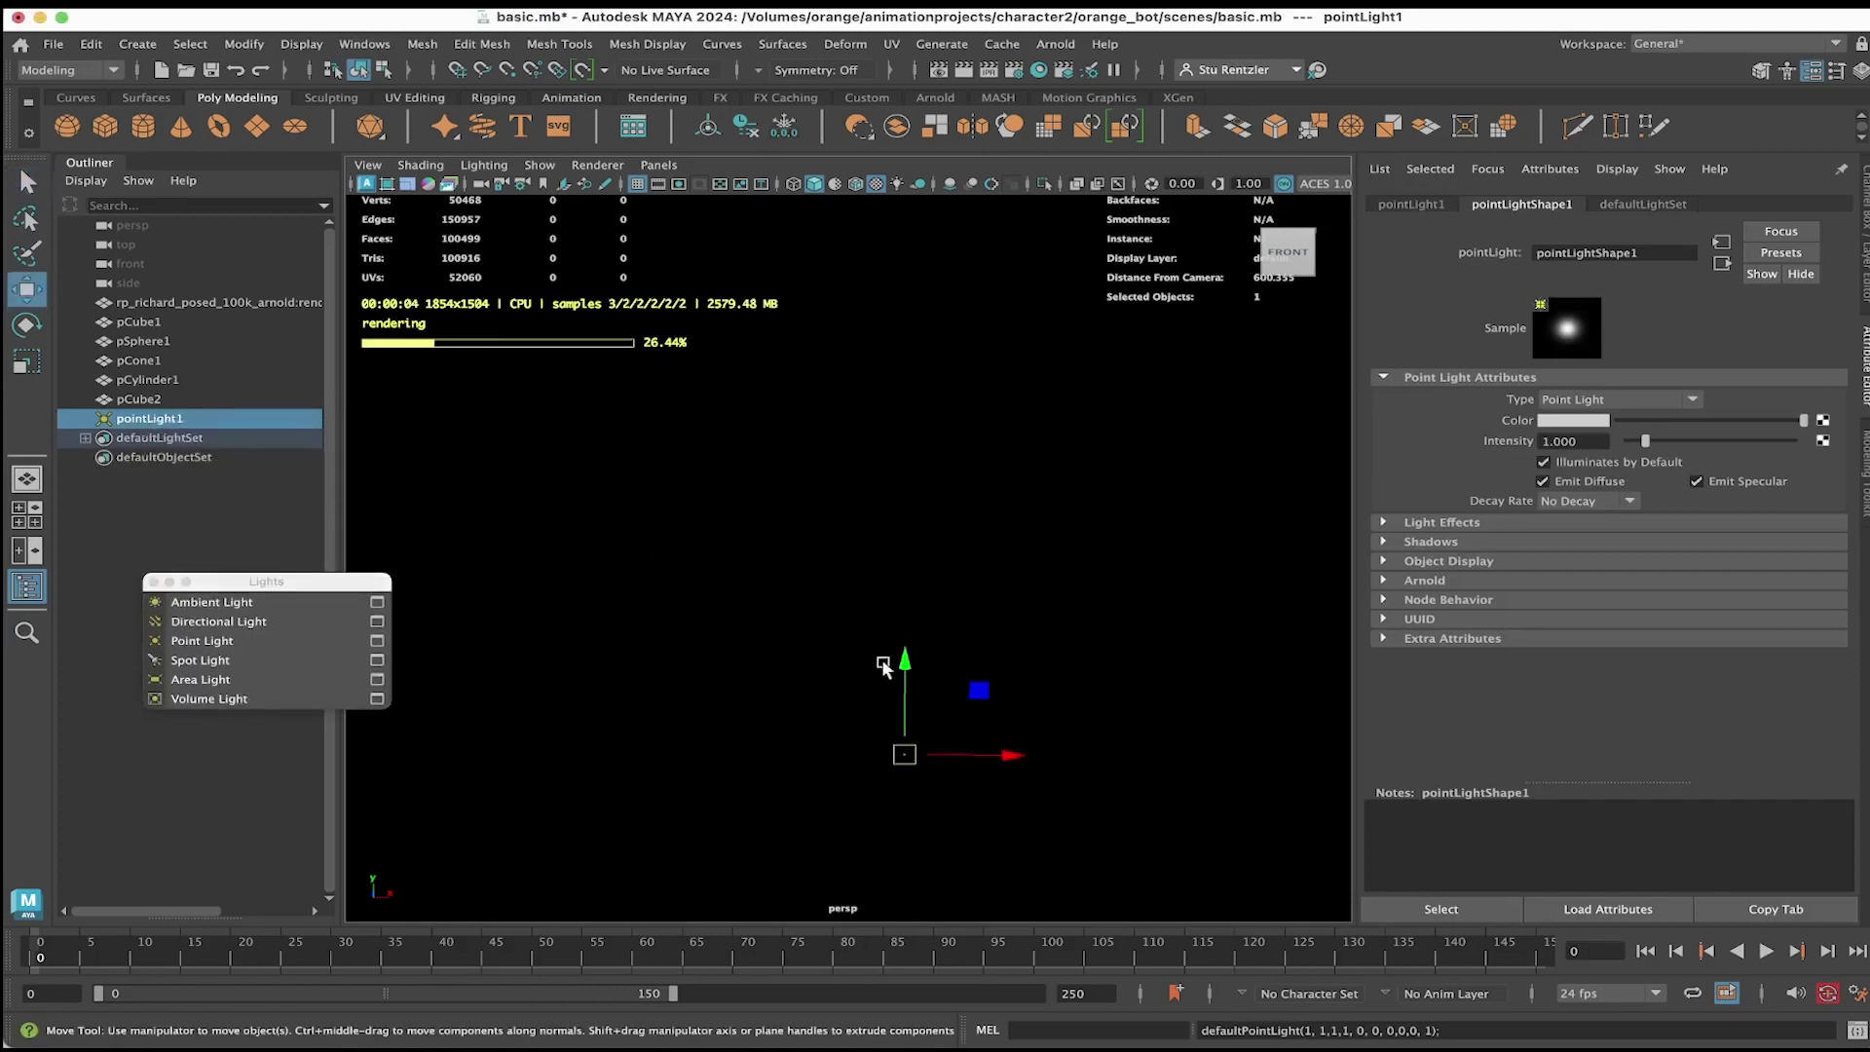
pyautogui.moveTo(908, 667); pyautogui.dragTo(897, 446)
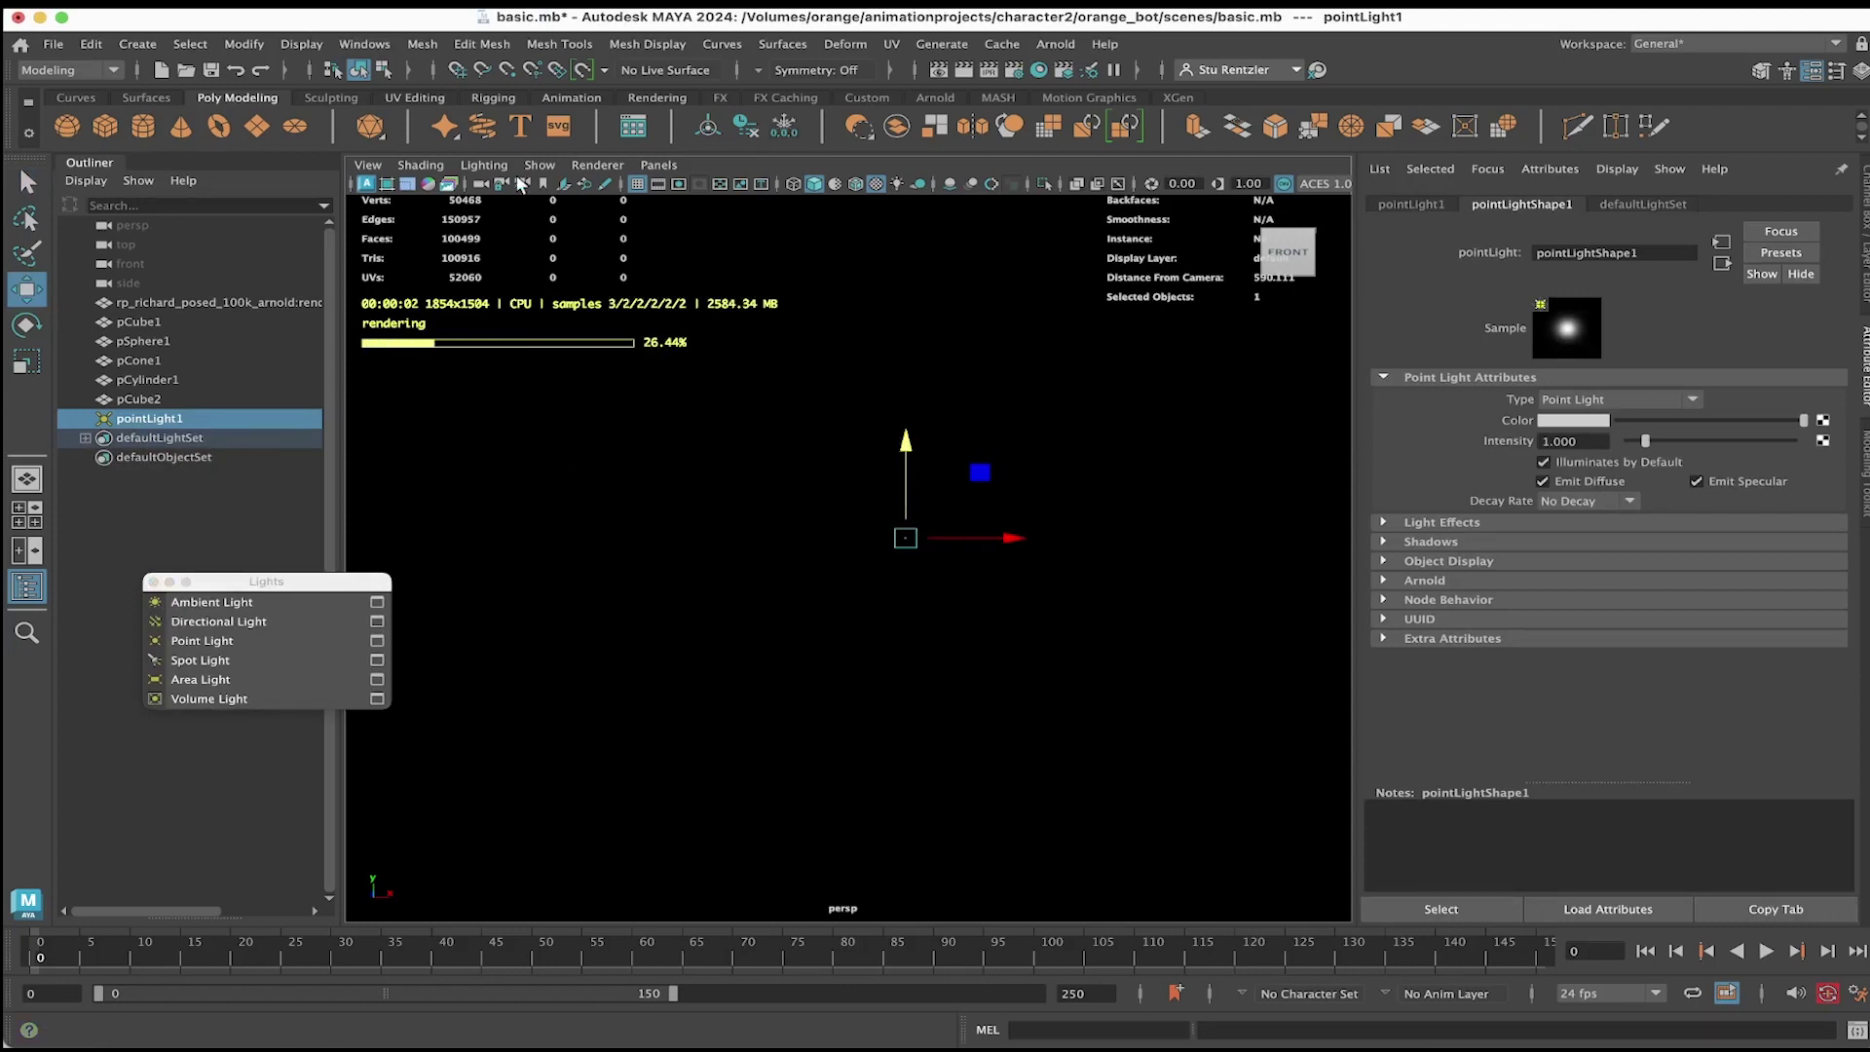
pyautogui.click(598, 166)
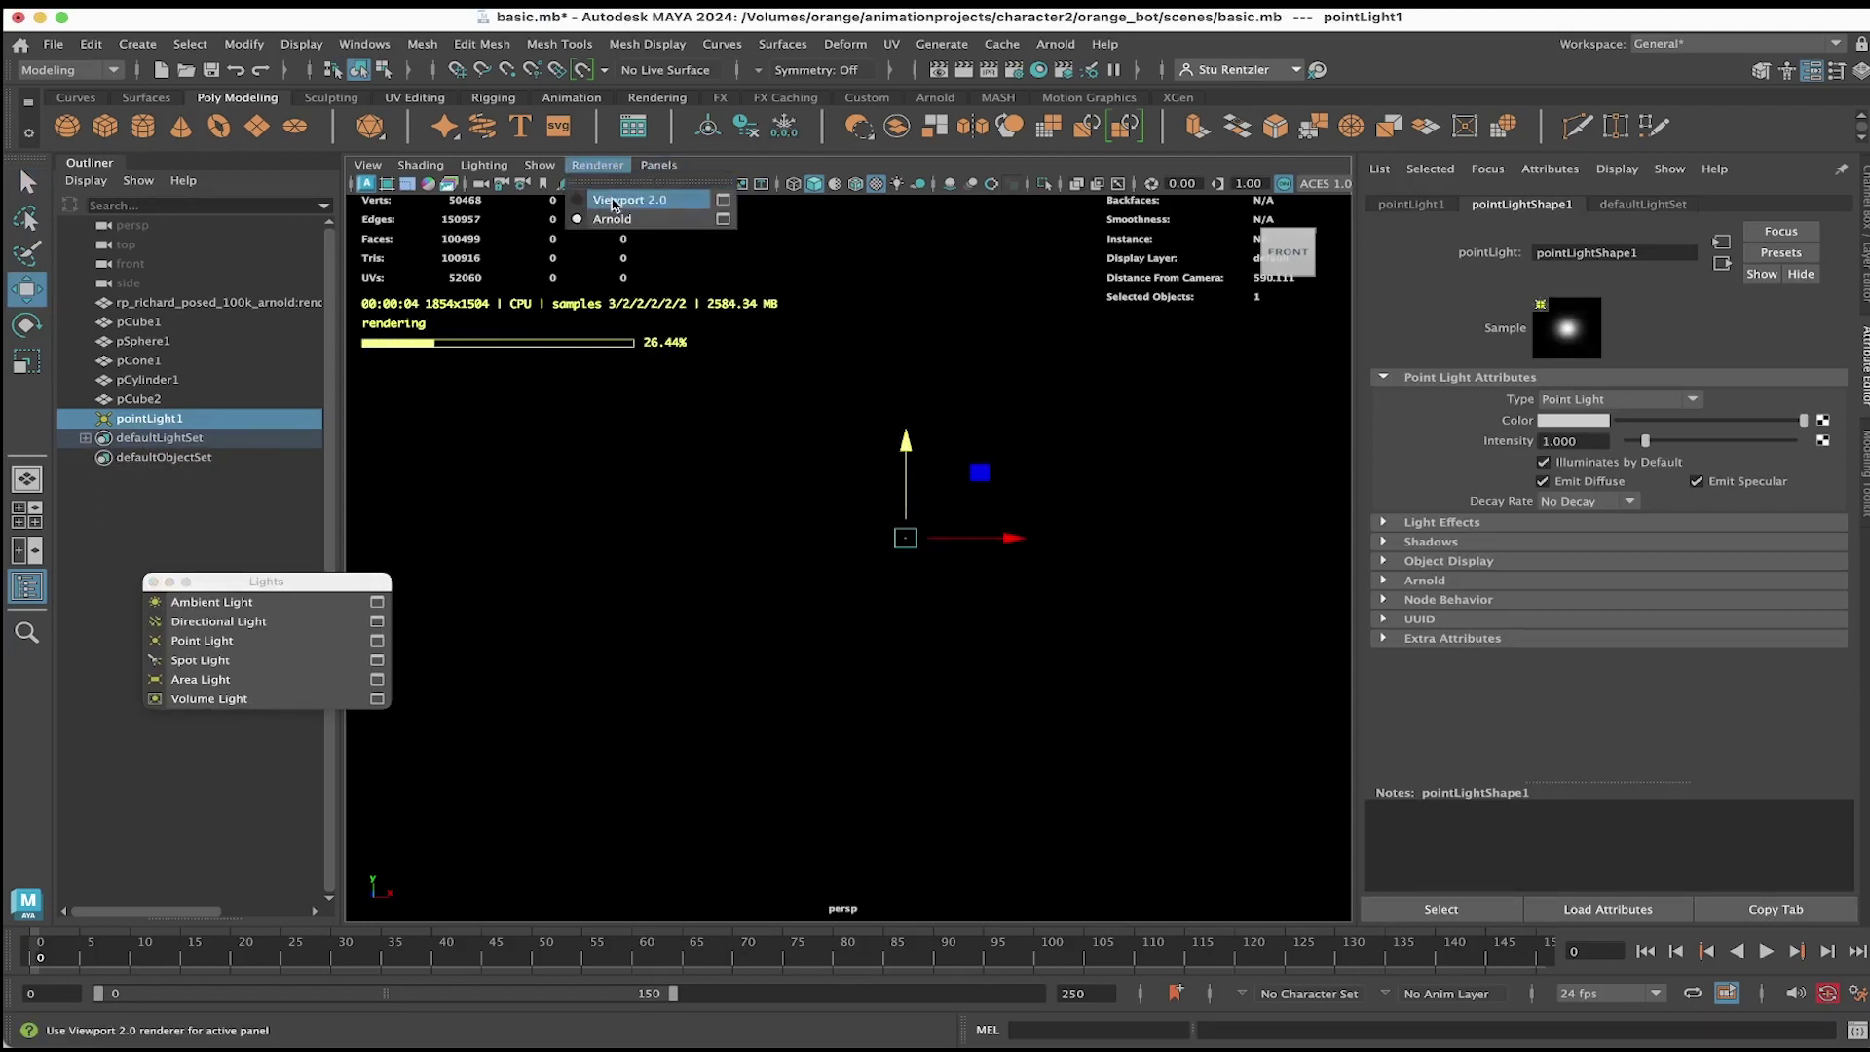
pyautogui.click(615, 202)
pyautogui.keyDown('alt'); pyautogui.moveTo(953, 530); pyautogui.dragTo(951, 531); pyautogui.keyUp('alt')
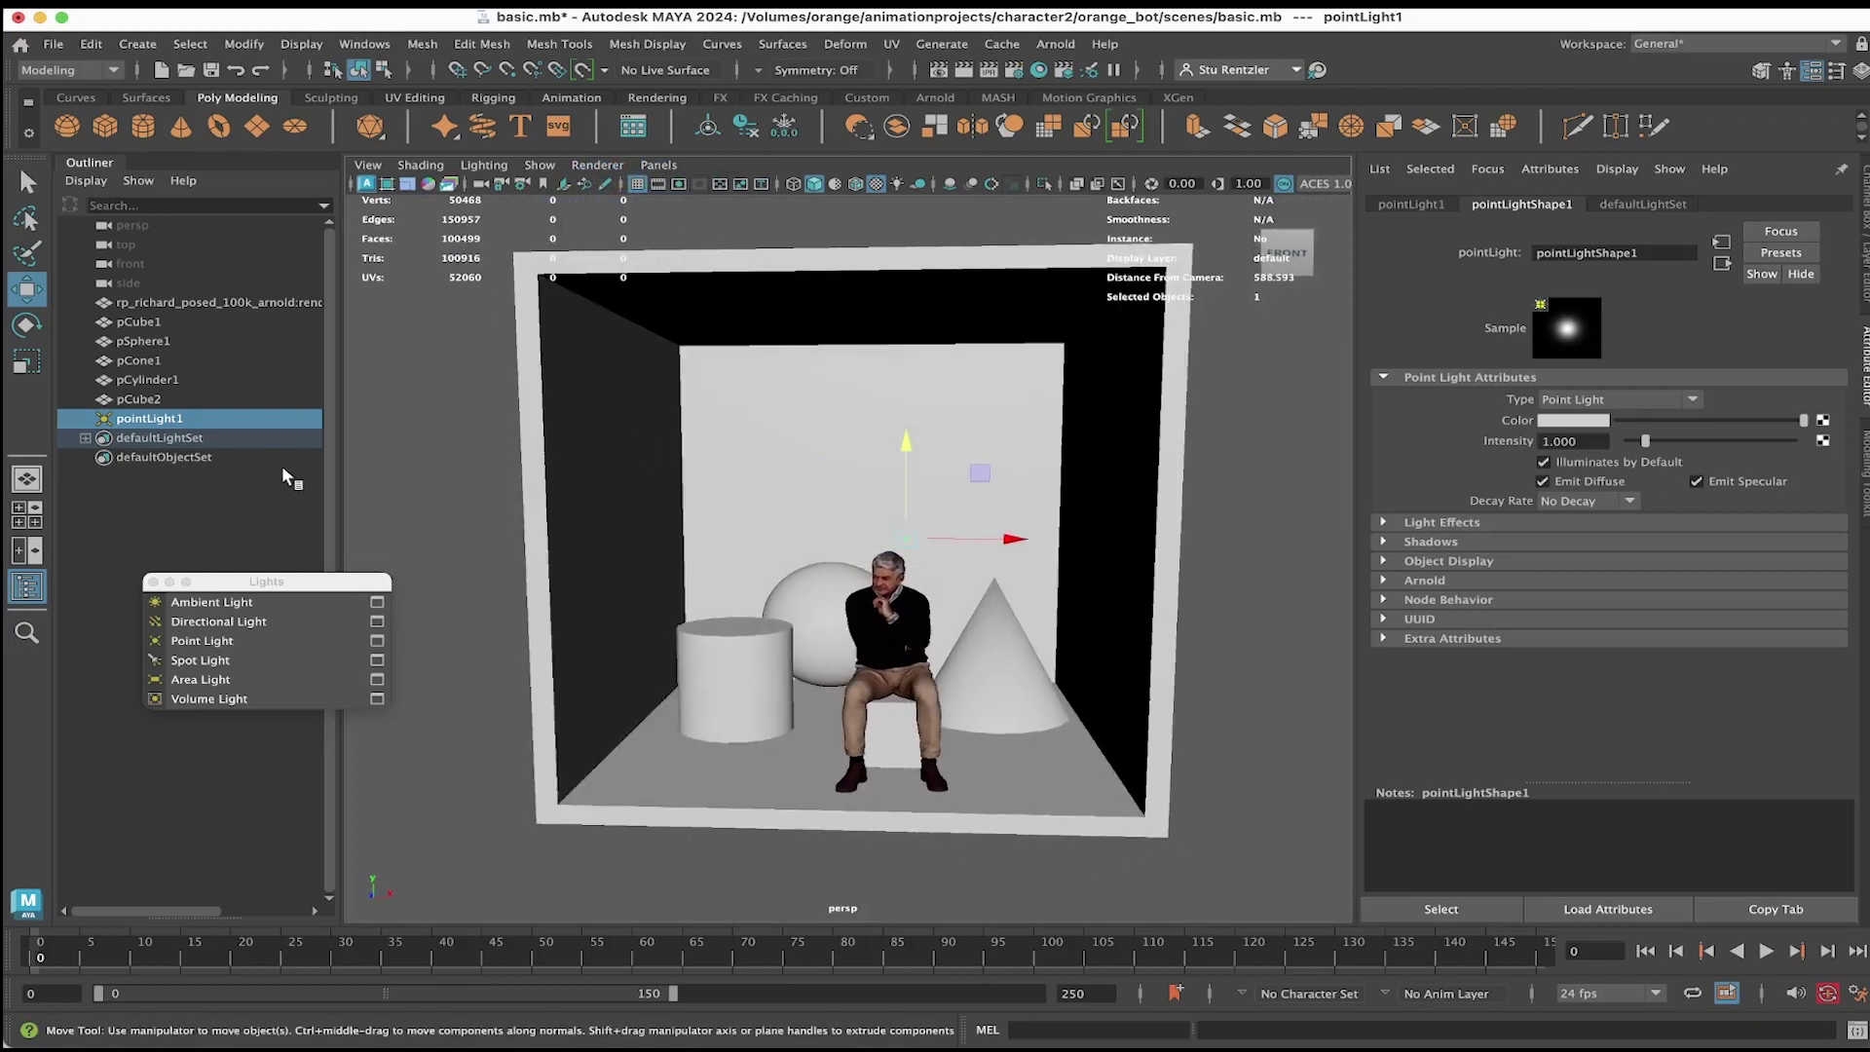
# Step: Render the viewport live with Arnold again and expand pointLight1's Arnold attributes
pyautogui.click(659, 166)
pyautogui.click(612, 222)
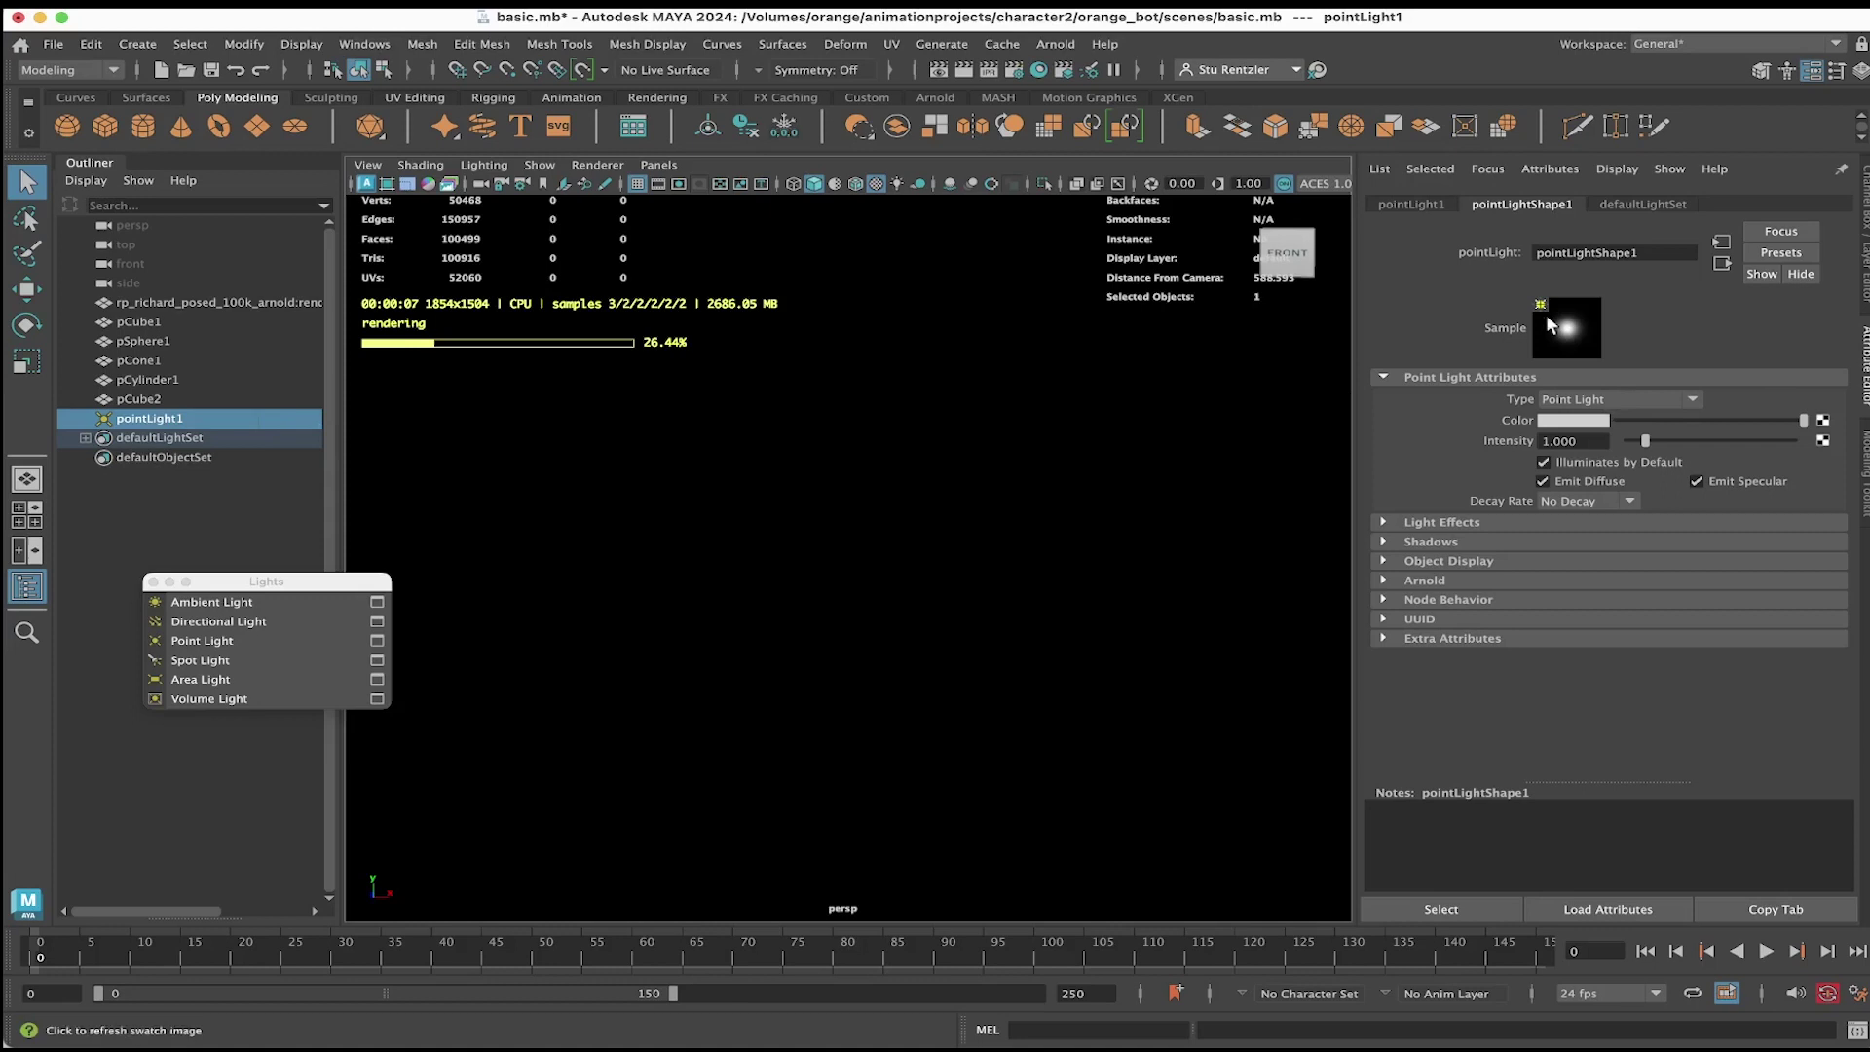
pyautogui.click(1384, 580)
# Step: Try point light exposures of 10 and 20, then settle on 12
pyautogui.moveTo(1589, 655); pyautogui.dragTo(1424, 650)
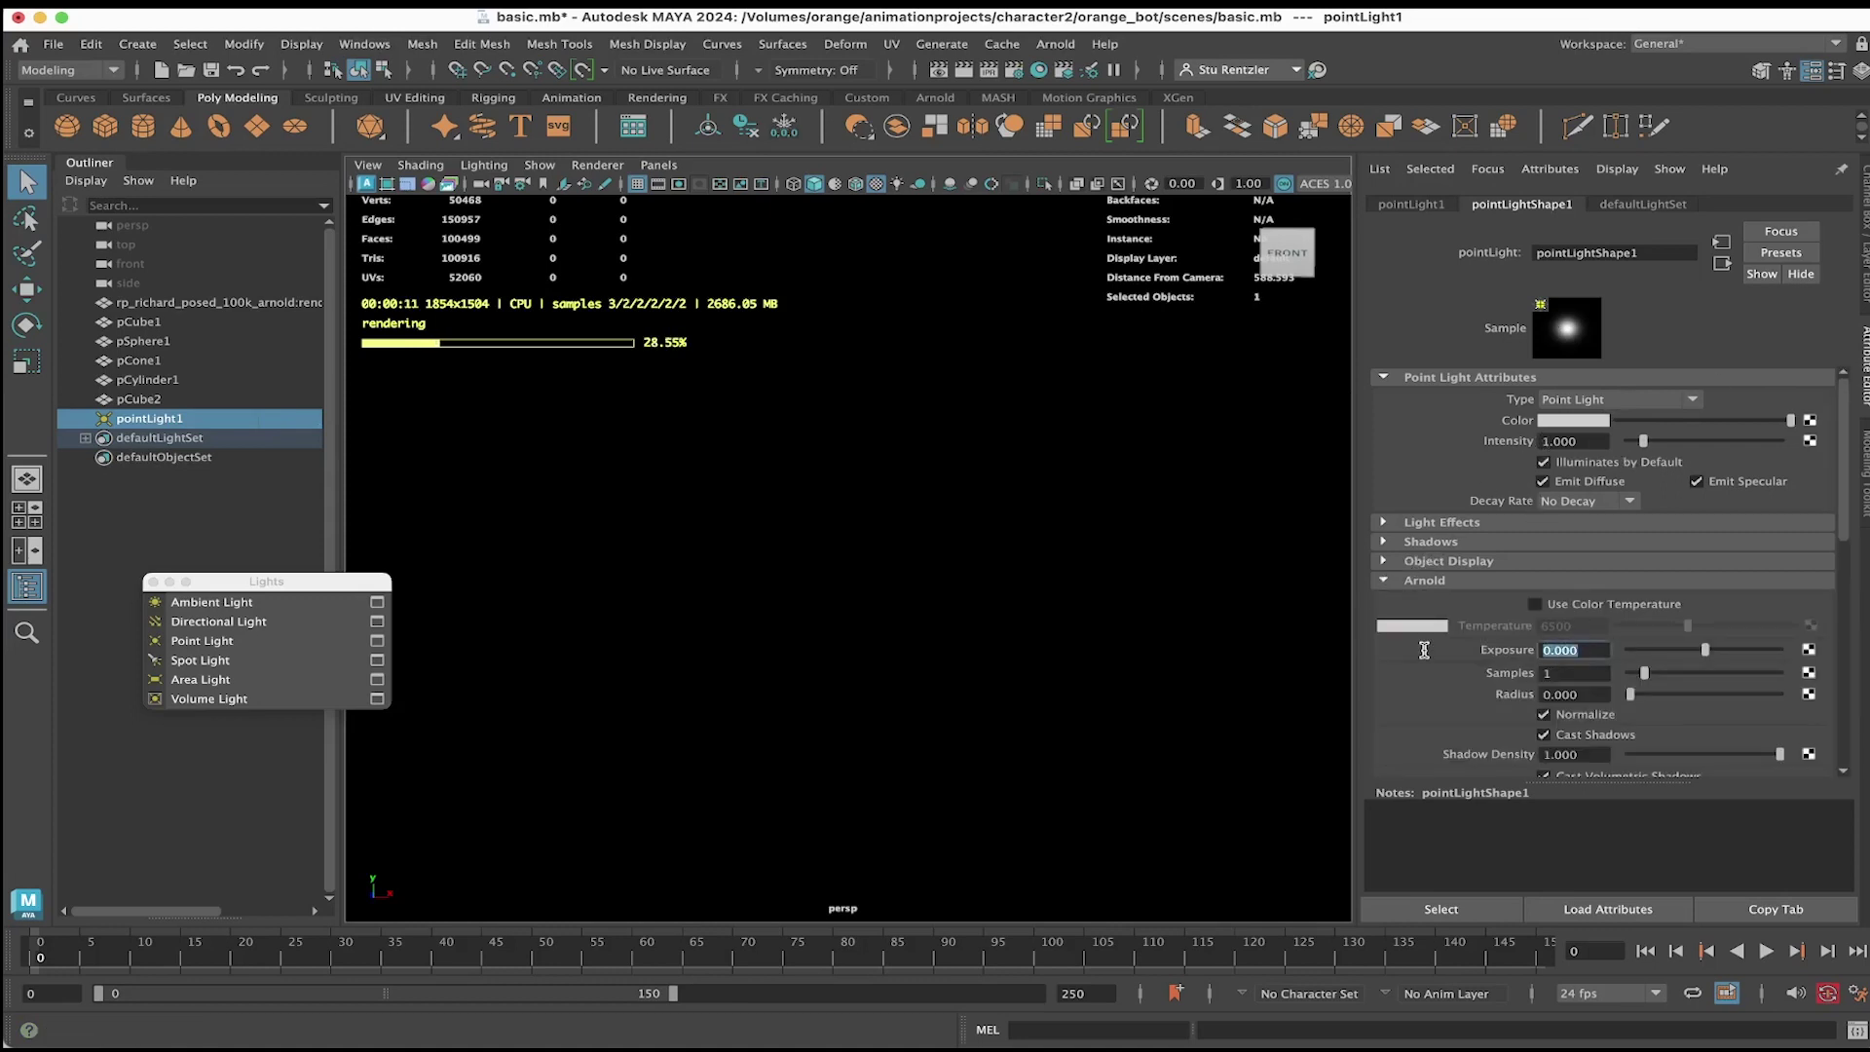
pyautogui.write('10')
pyautogui.press('Return')
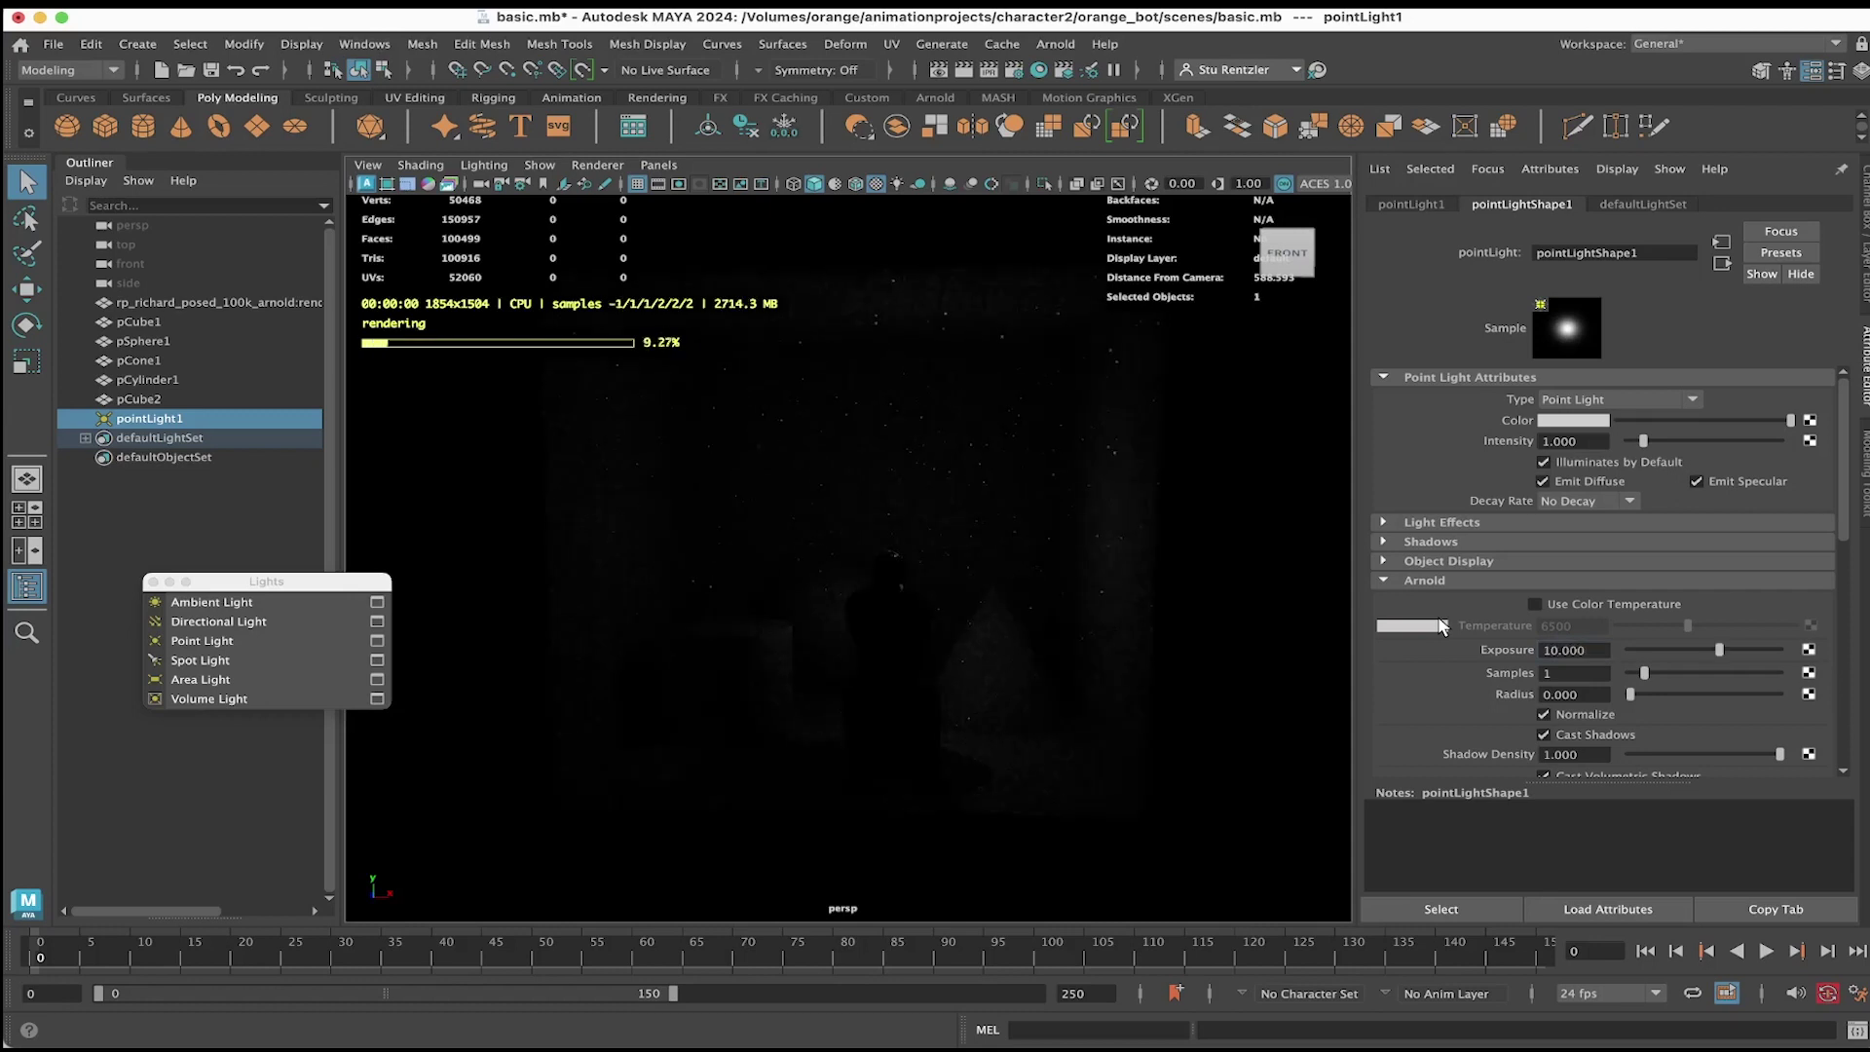
pyautogui.moveTo(1582, 650); pyautogui.dragTo(1410, 633)
pyautogui.write('20')
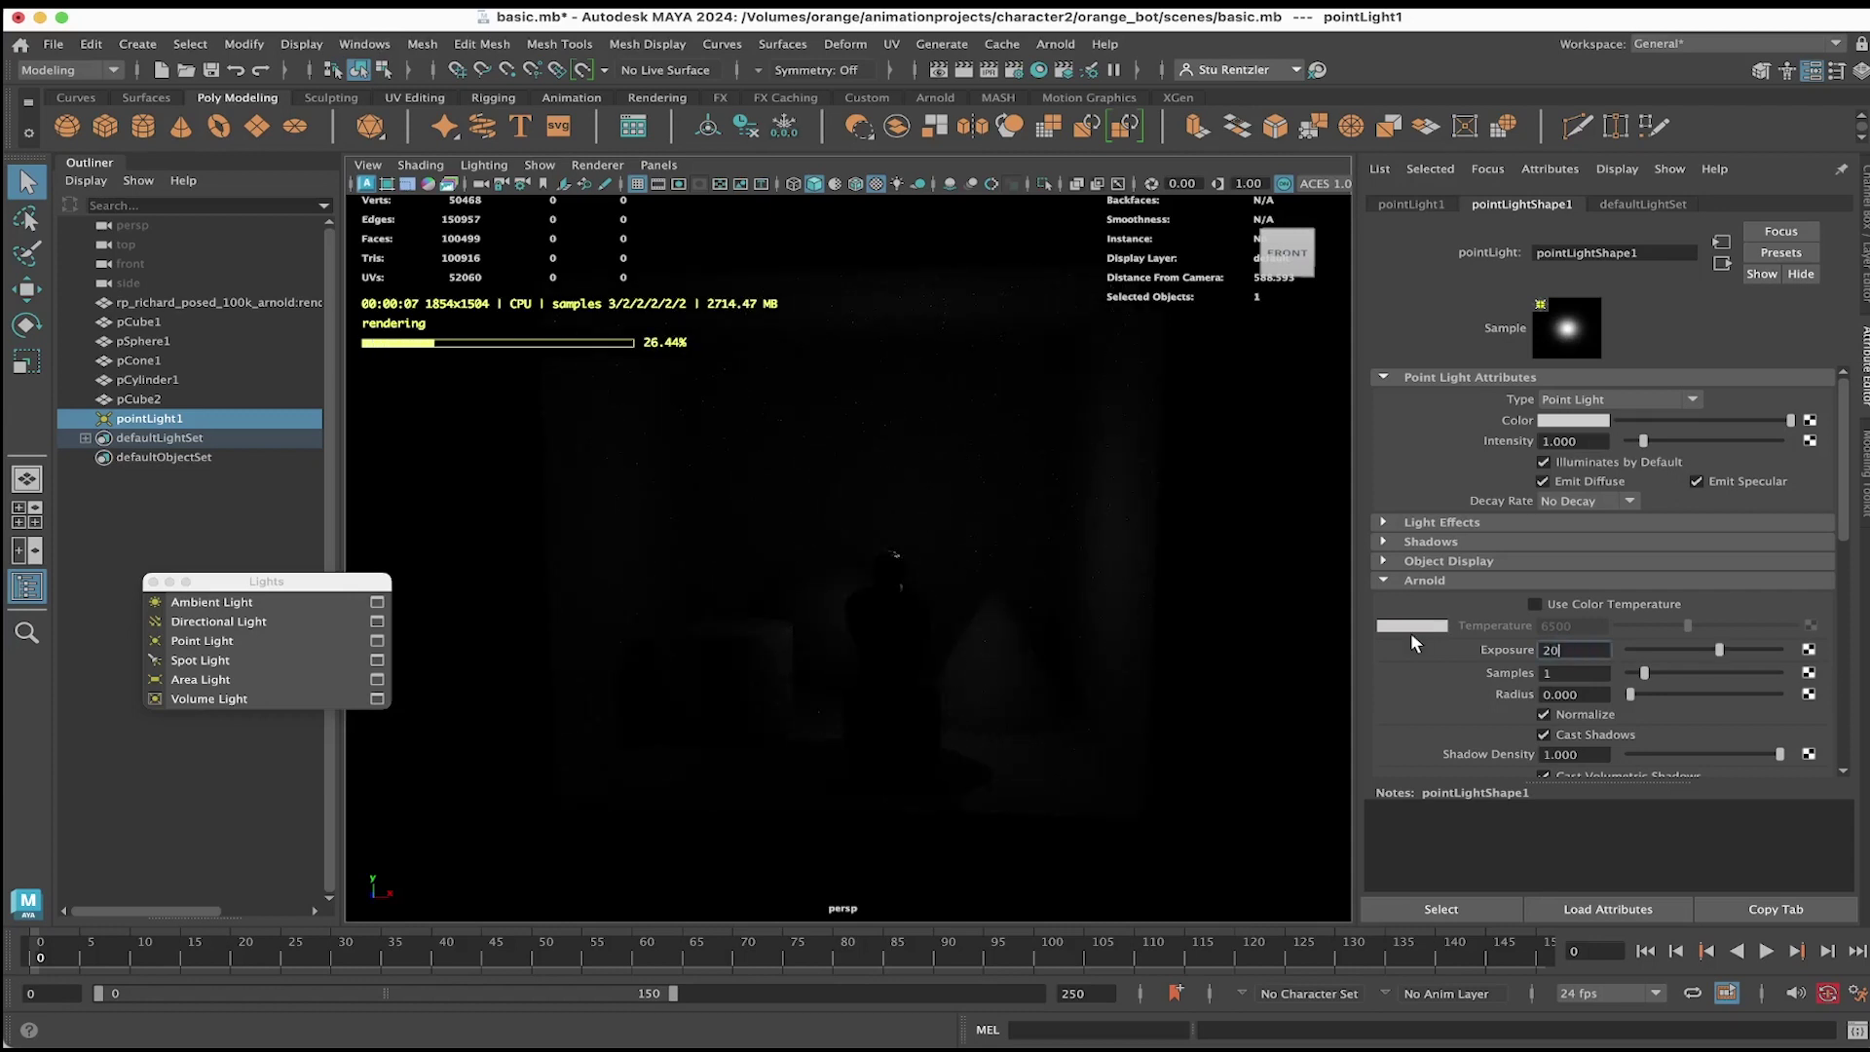
pyautogui.press('Return')
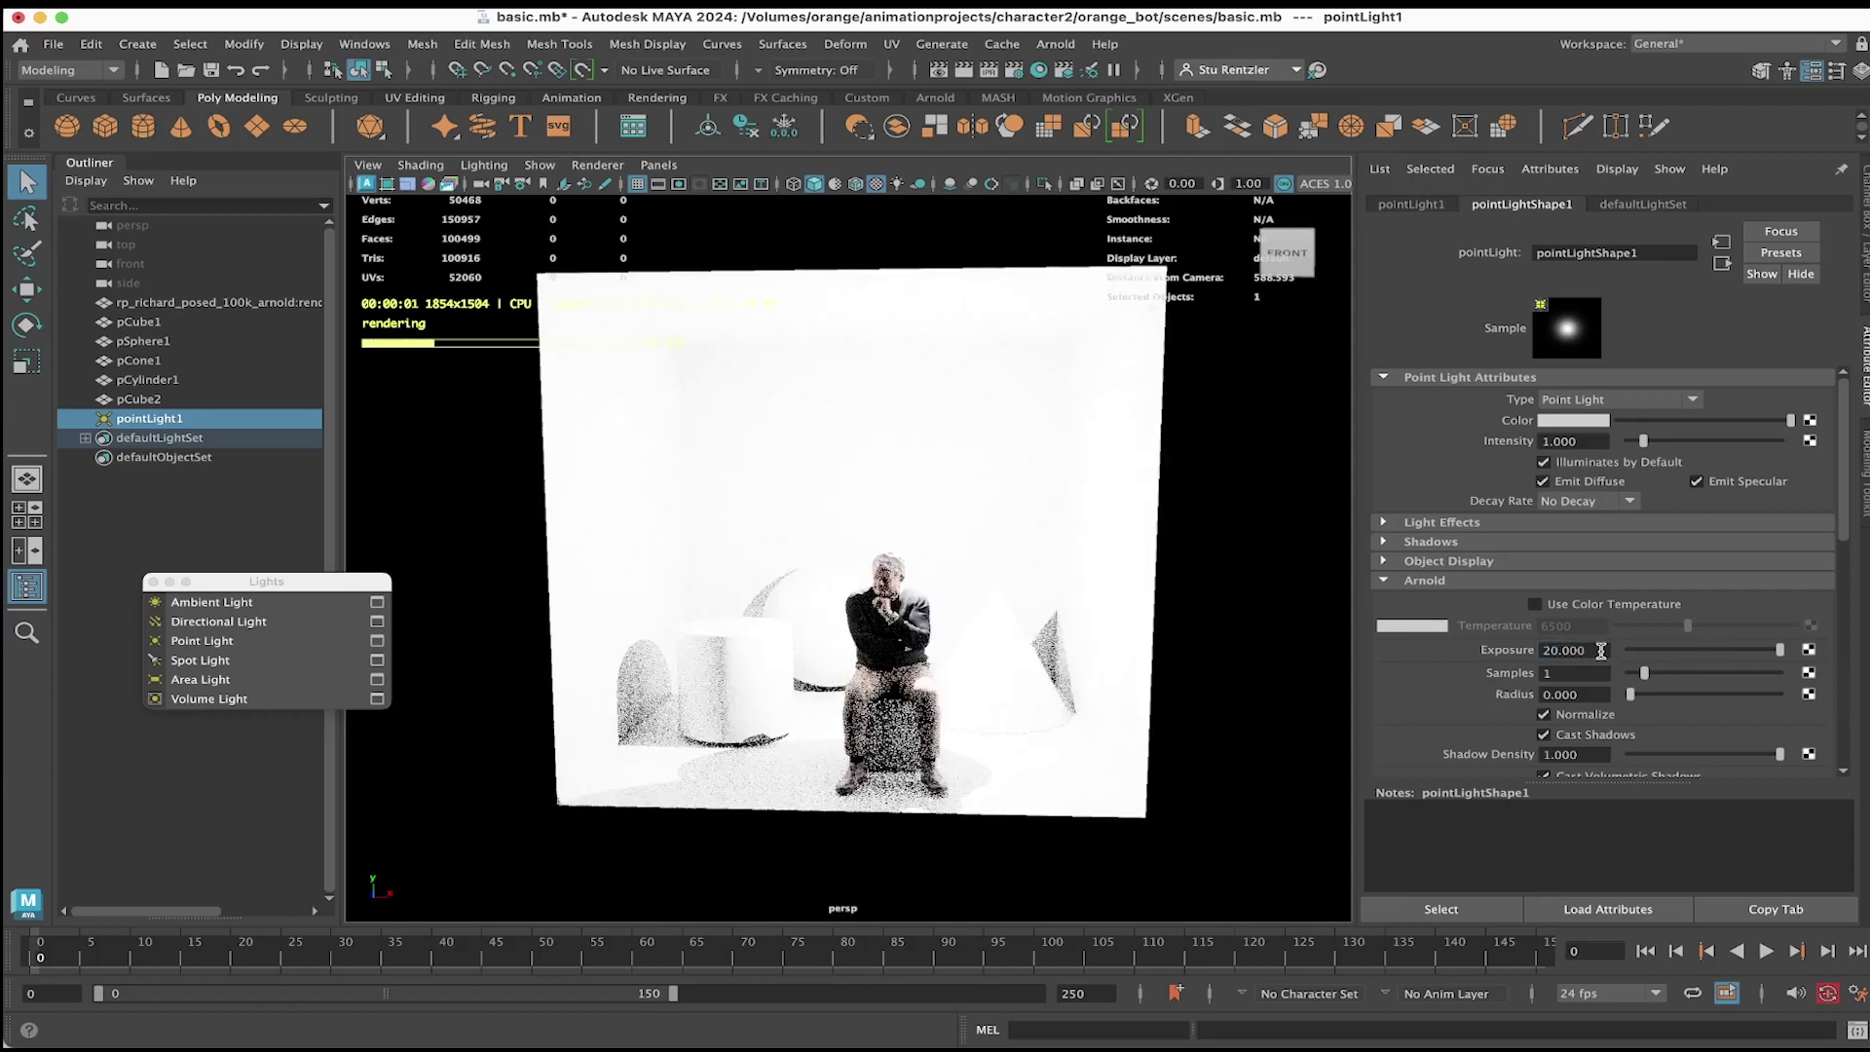
pyautogui.moveTo(1586, 651); pyautogui.dragTo(1479, 640)
pyautogui.write('12')
pyautogui.press('Return')
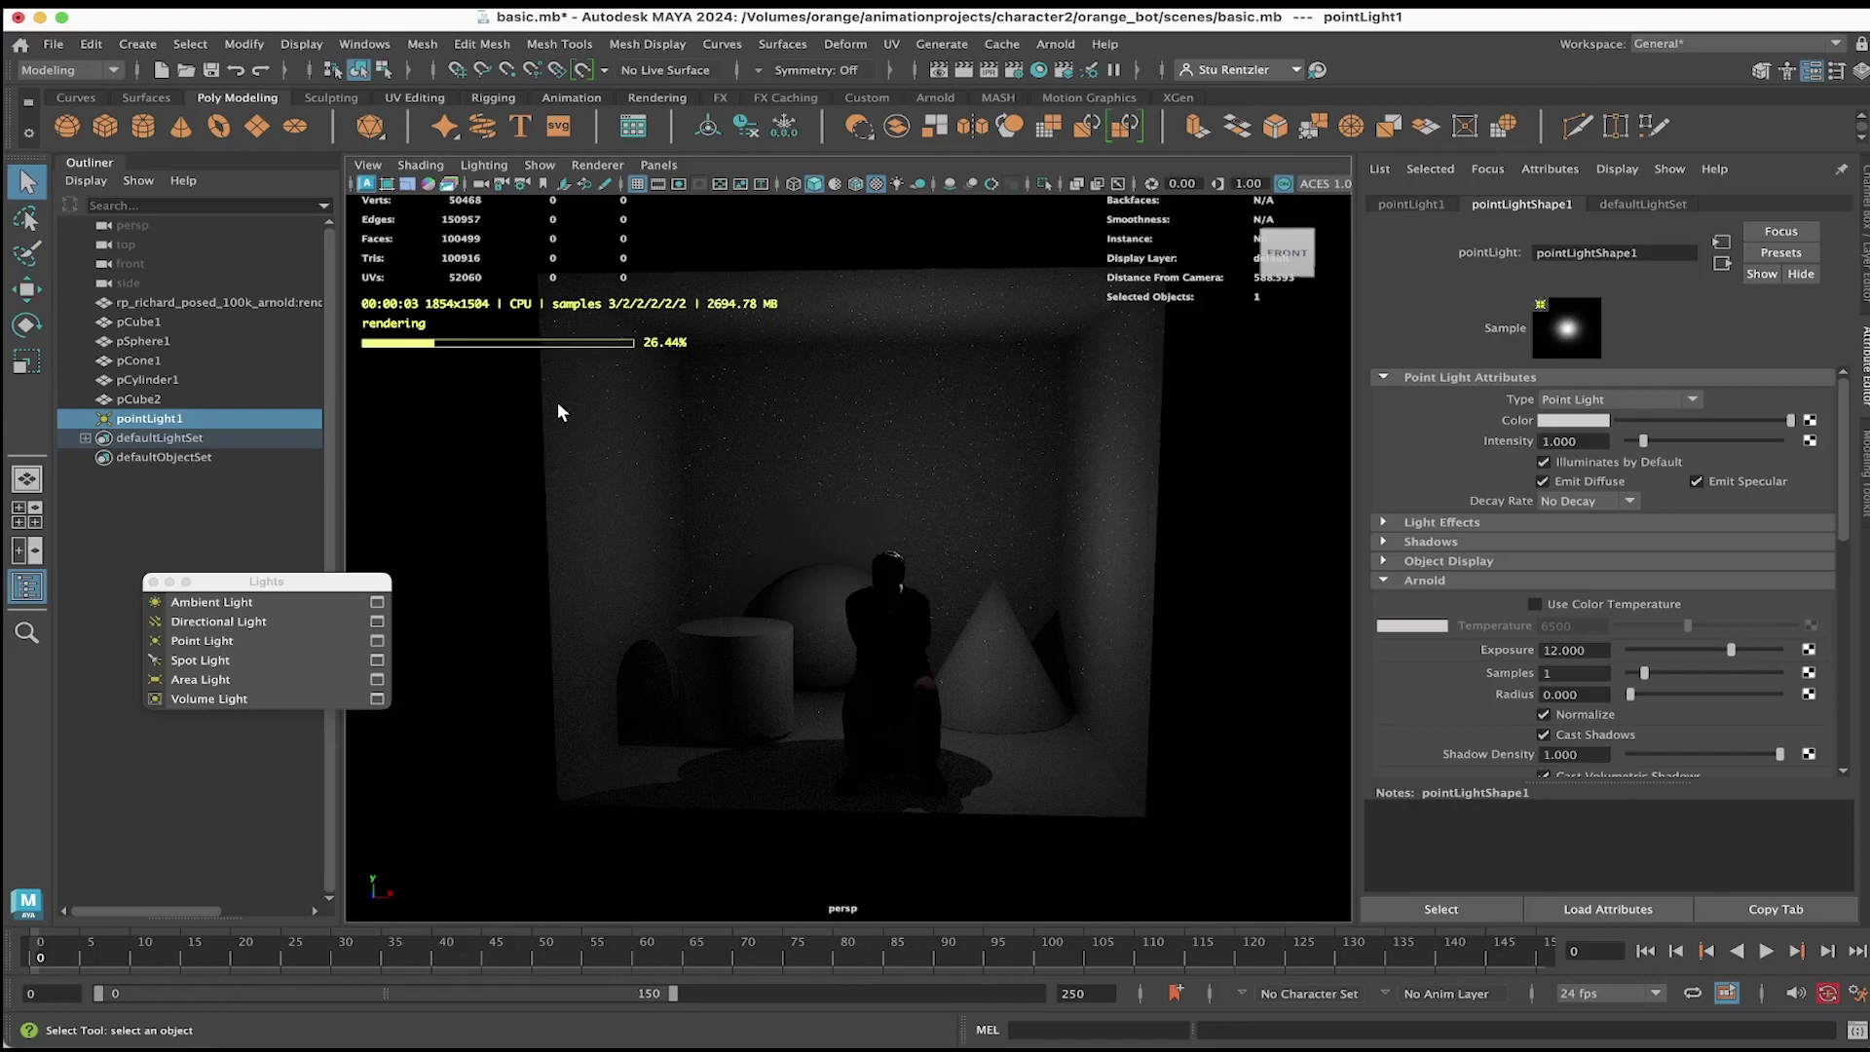
# Step: Set pointLight1's exposure to 18, then 15, and slide the light higher and right
pyautogui.keyDown('alt'); pyautogui.moveTo(890, 533); pyautogui.dragTo(963, 557); pyautogui.keyUp('alt')
pyautogui.click(26, 289)
pyautogui.doubleClick(1601, 651)
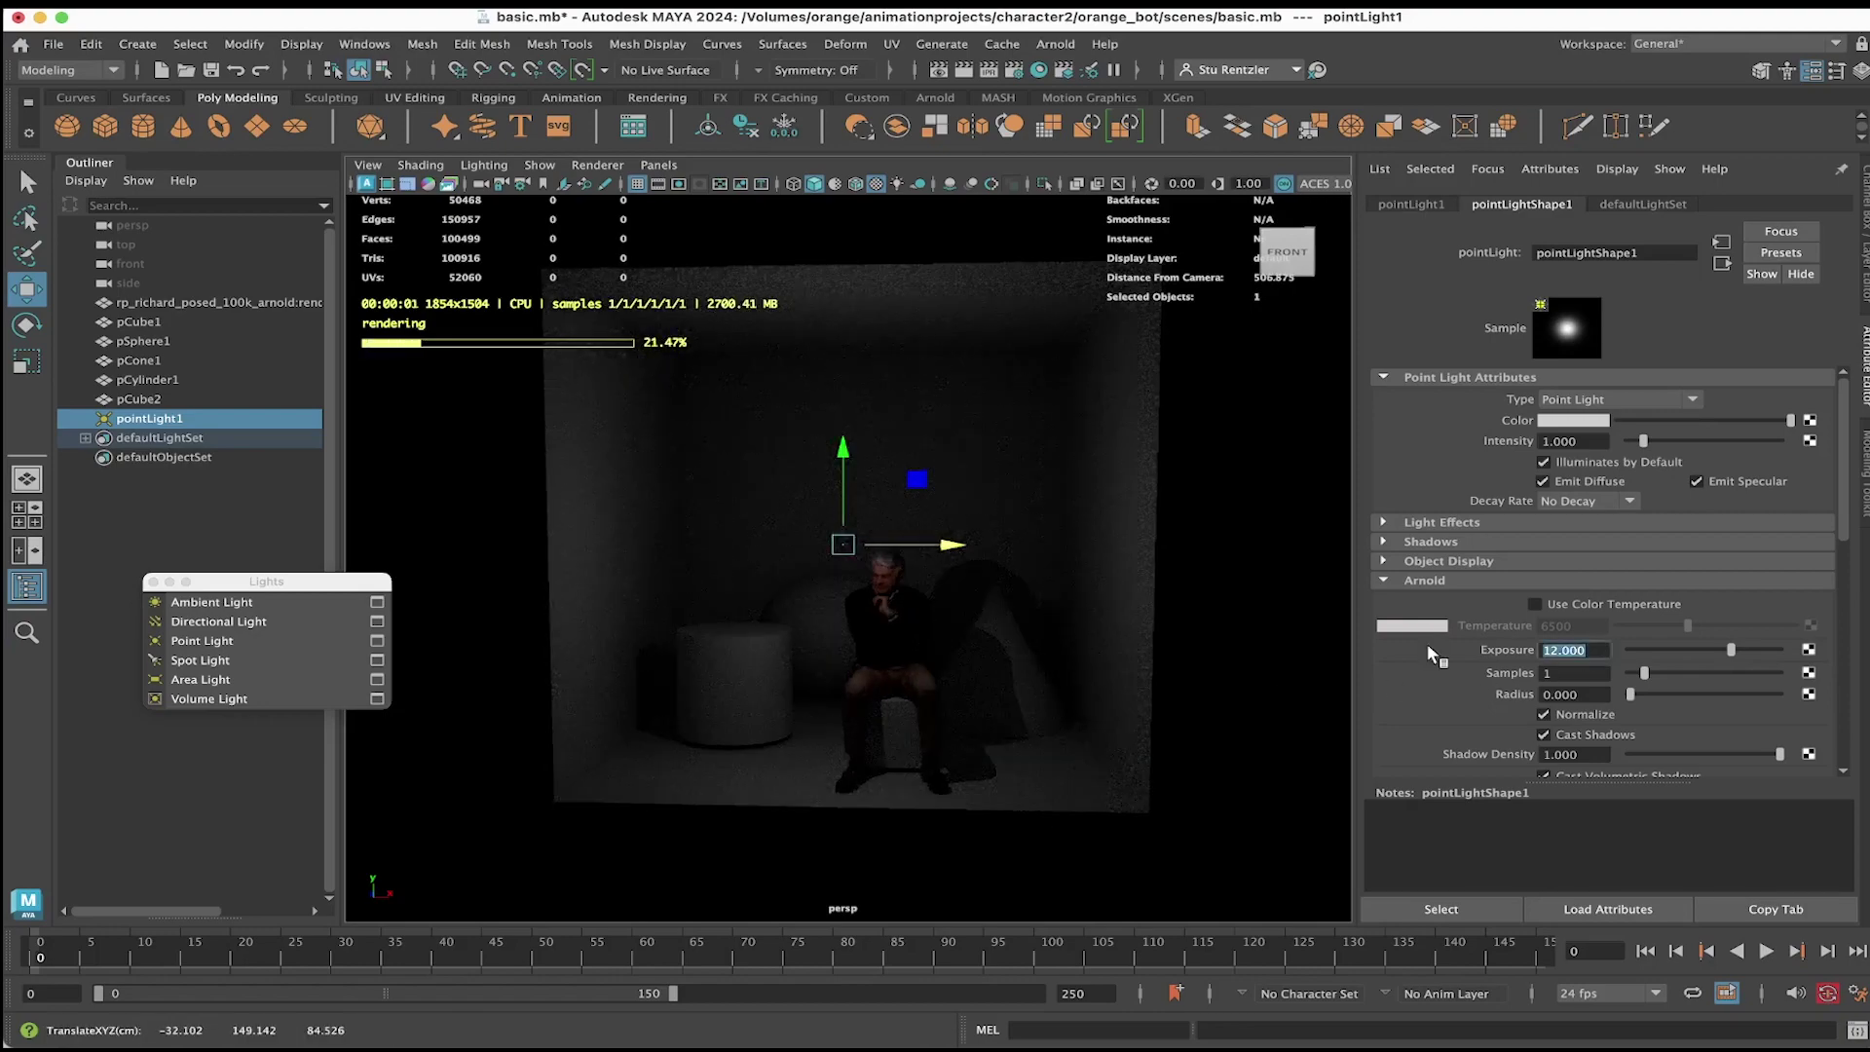
pyautogui.write('18')
pyautogui.press('Return')
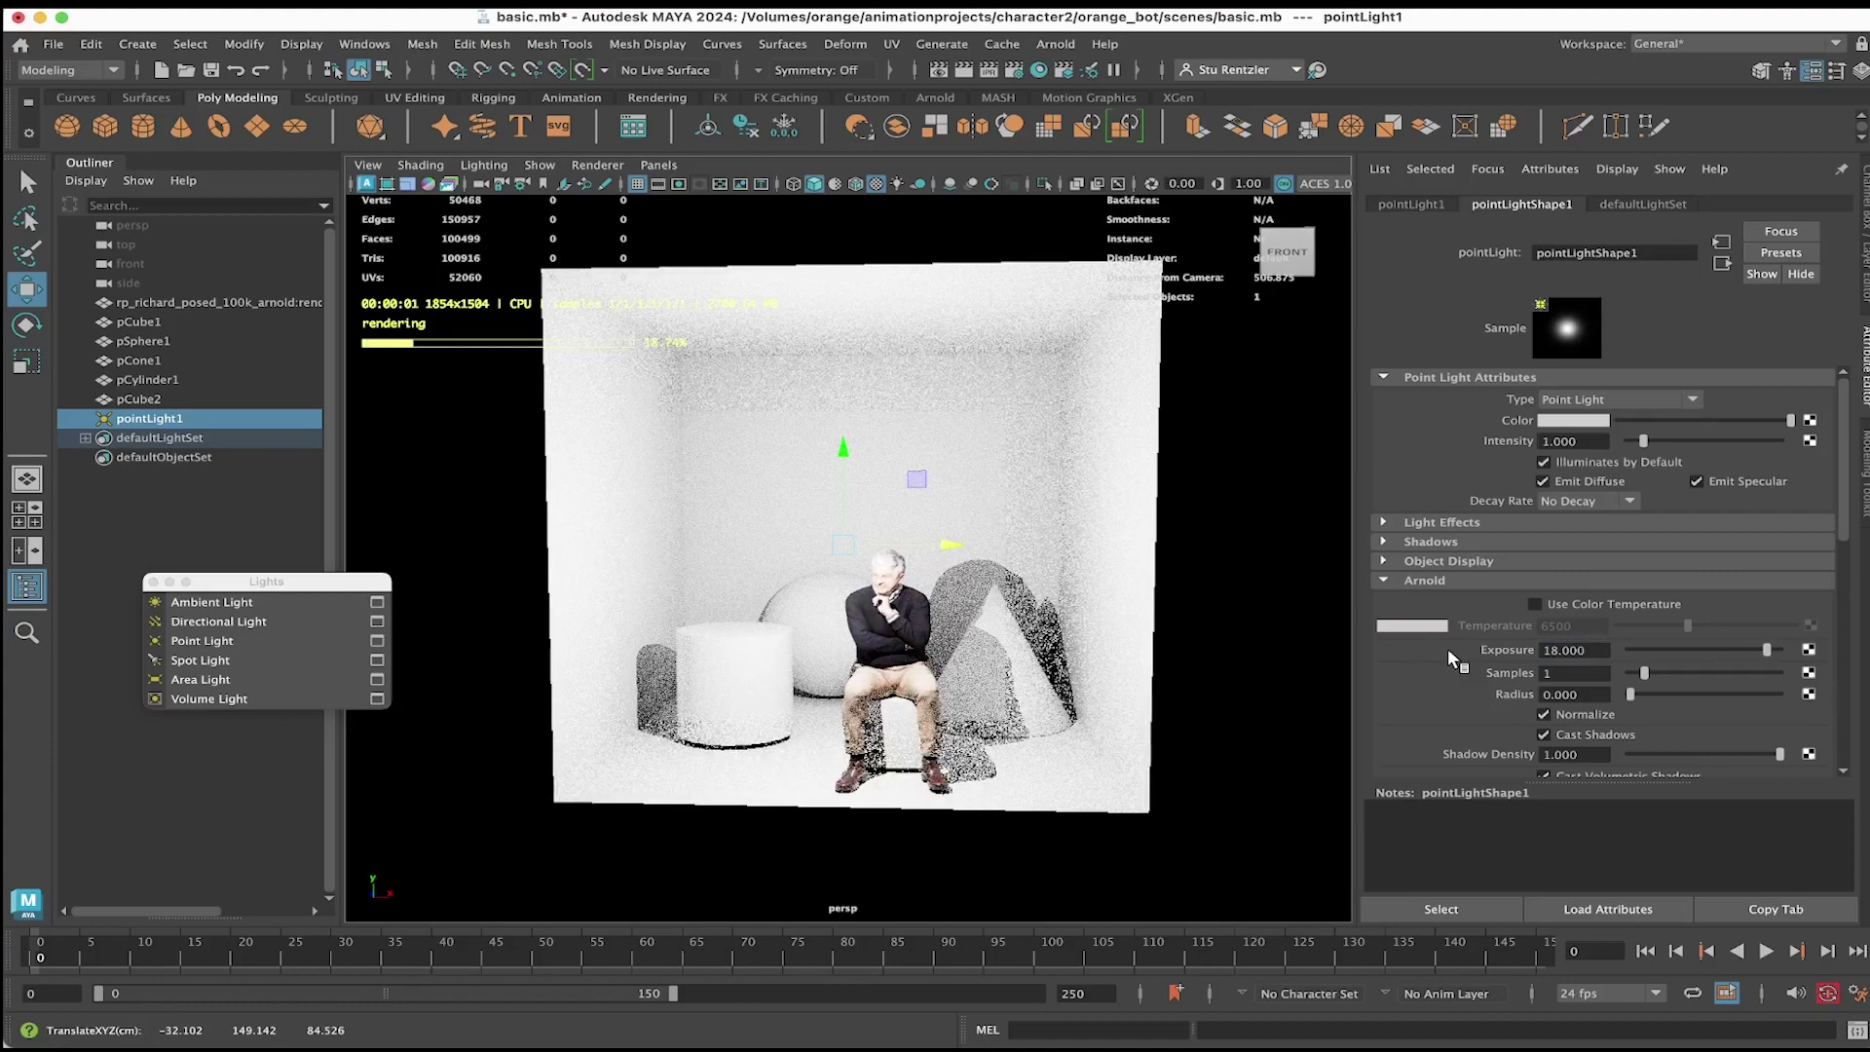
pyautogui.write('15')
pyautogui.press('Return')
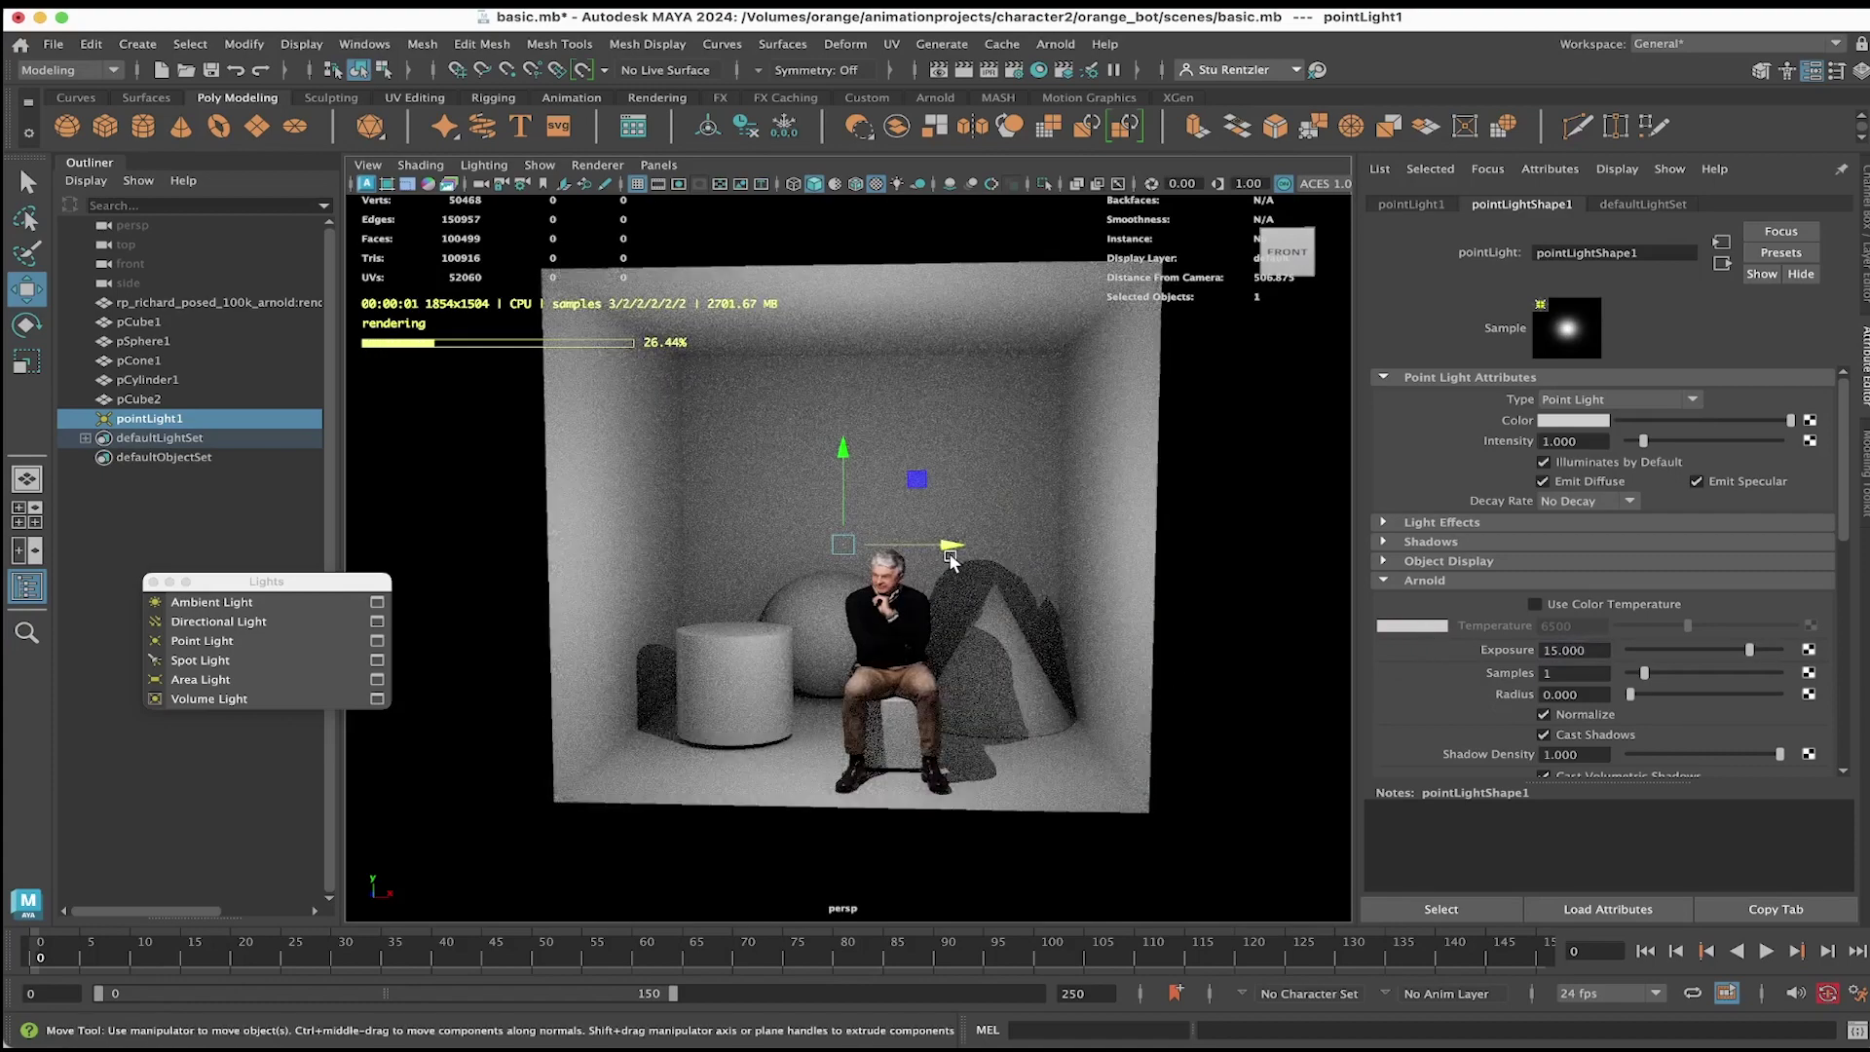
pyautogui.moveTo(949, 552); pyautogui.dragTo(968, 476)
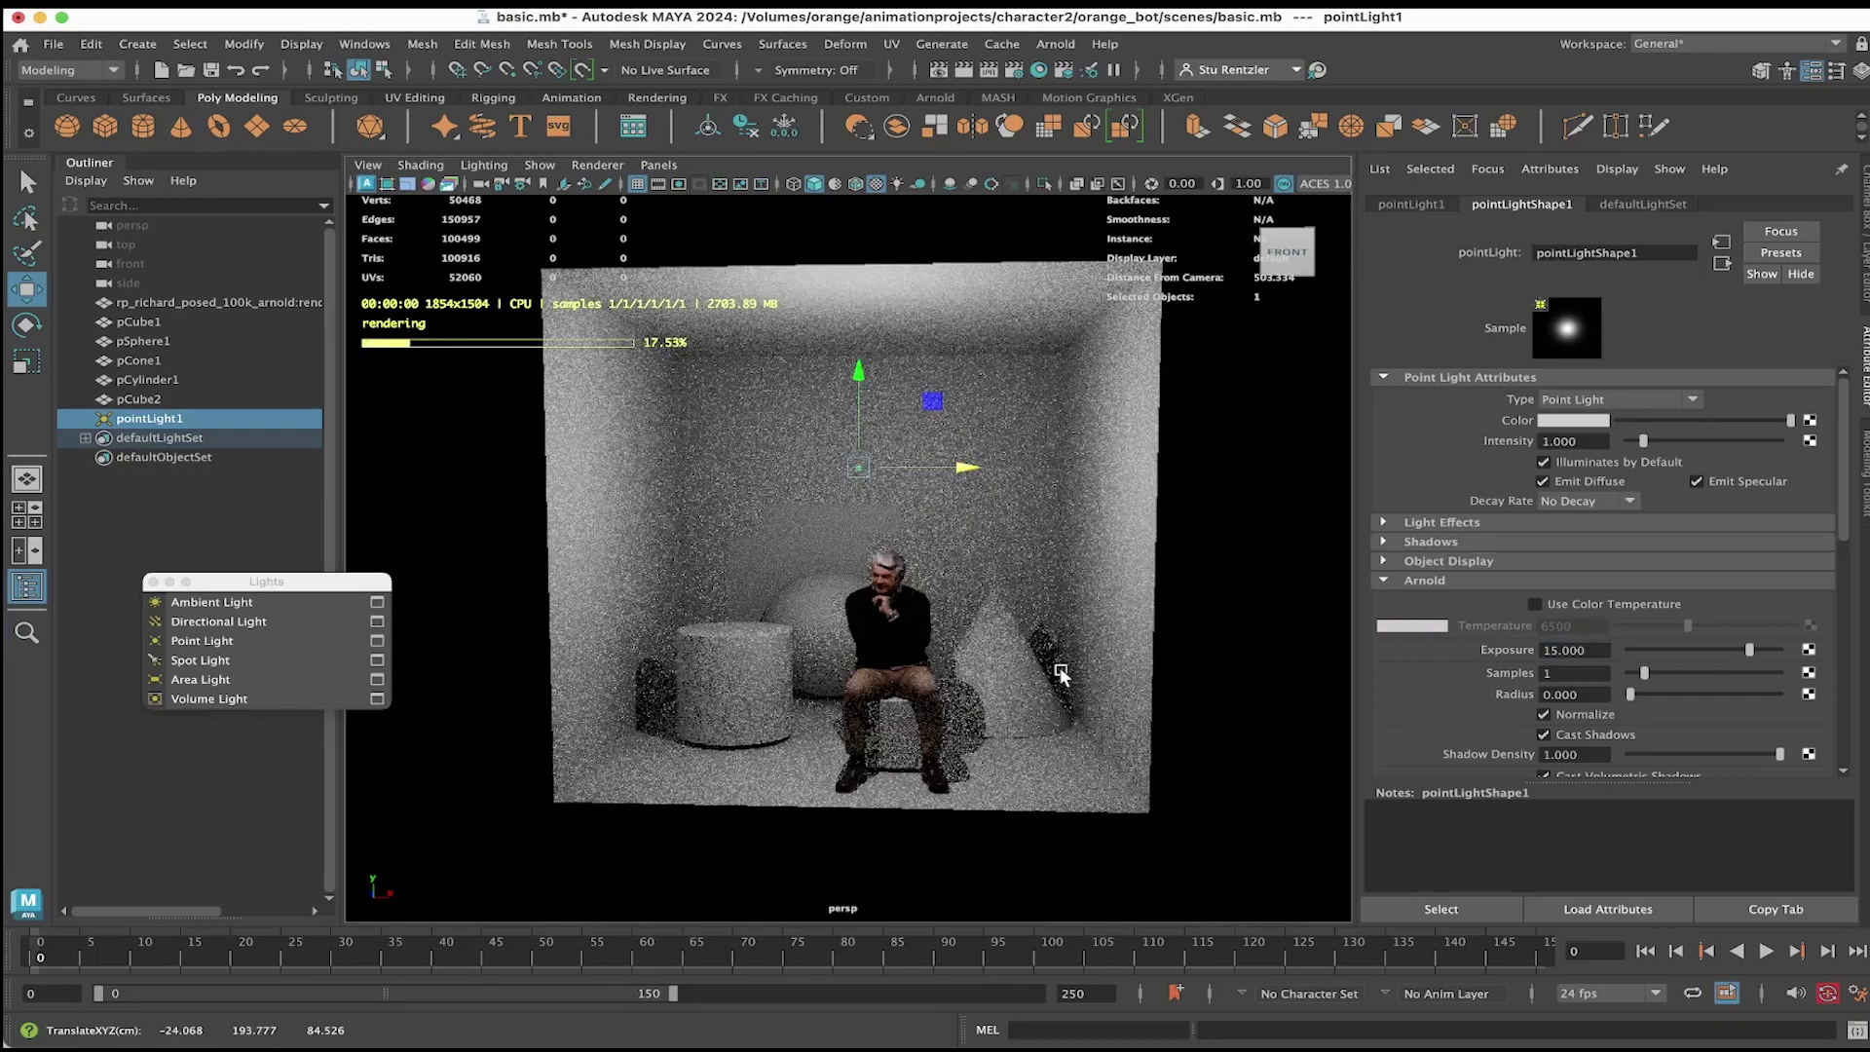
# Step: Try pointLight1 shadow densities of 0 and 1, then settle on 0.5
pyautogui.scroll(-3, 1470, 679)
pyautogui.click(1591, 580)
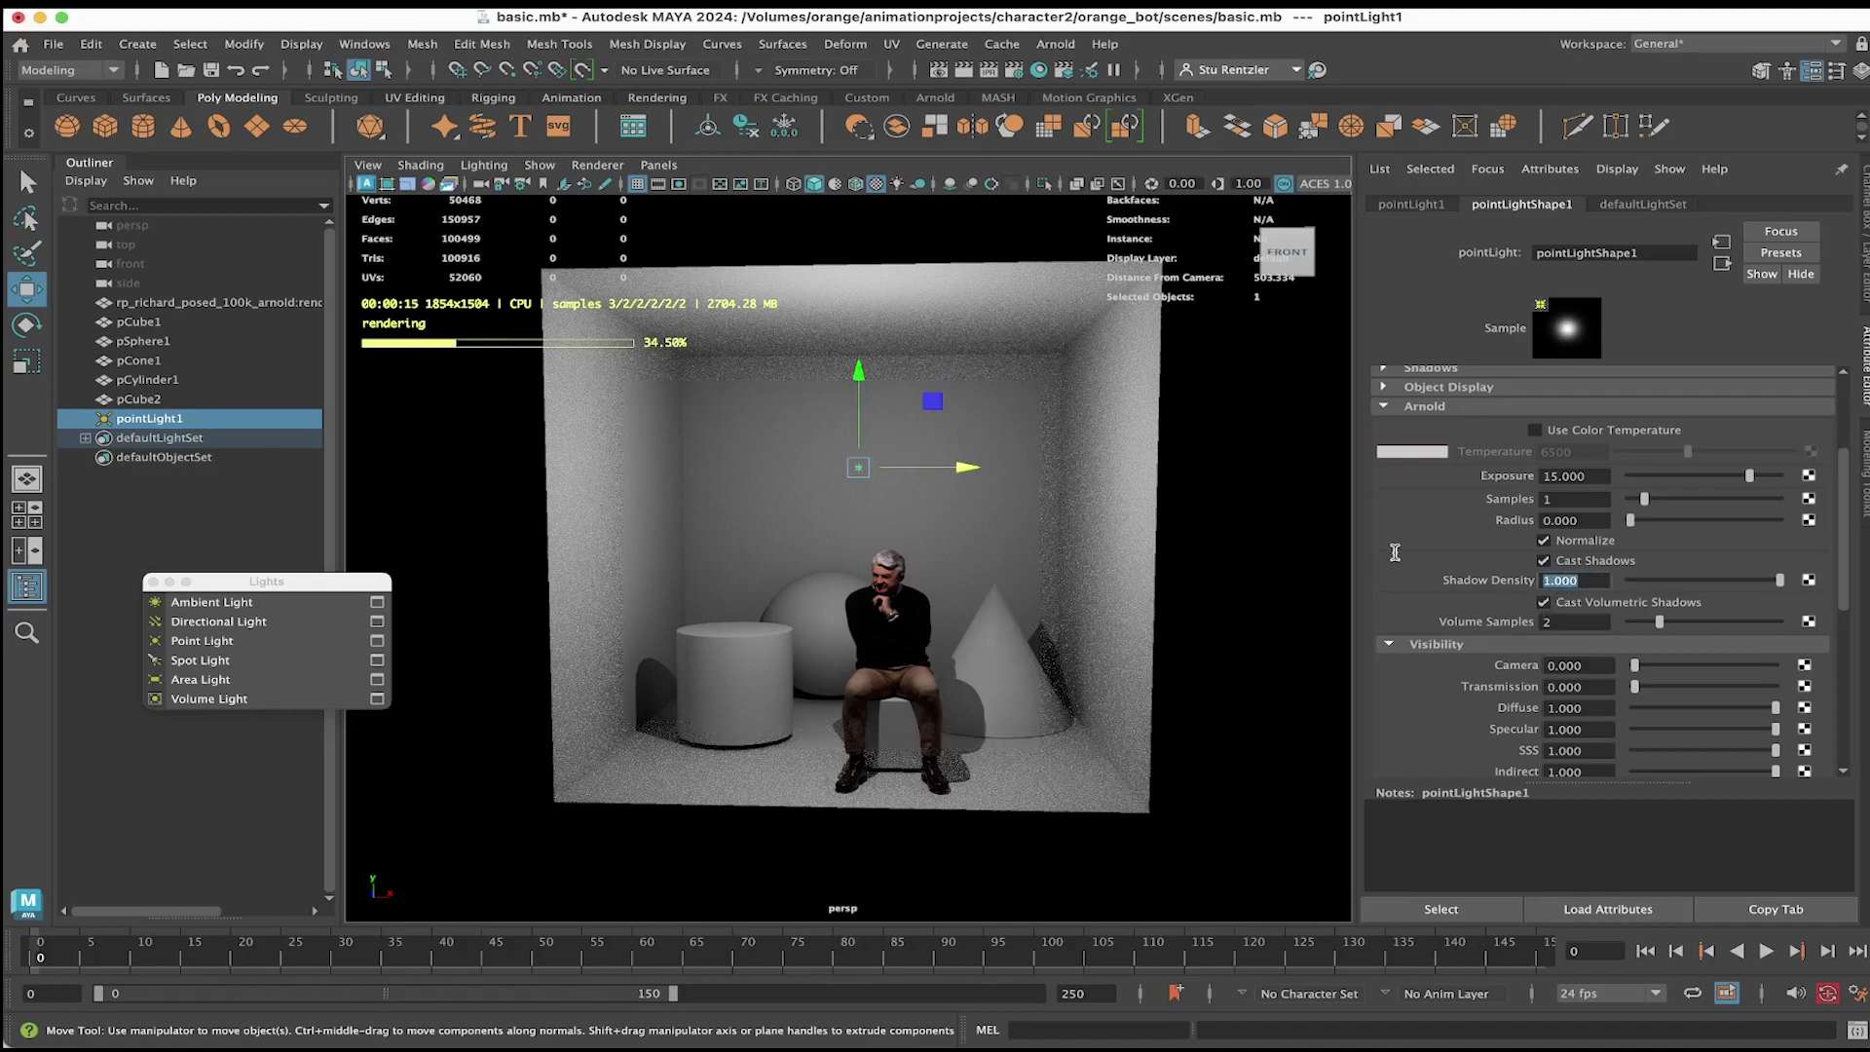
pyautogui.write('0')
pyautogui.press('Return')
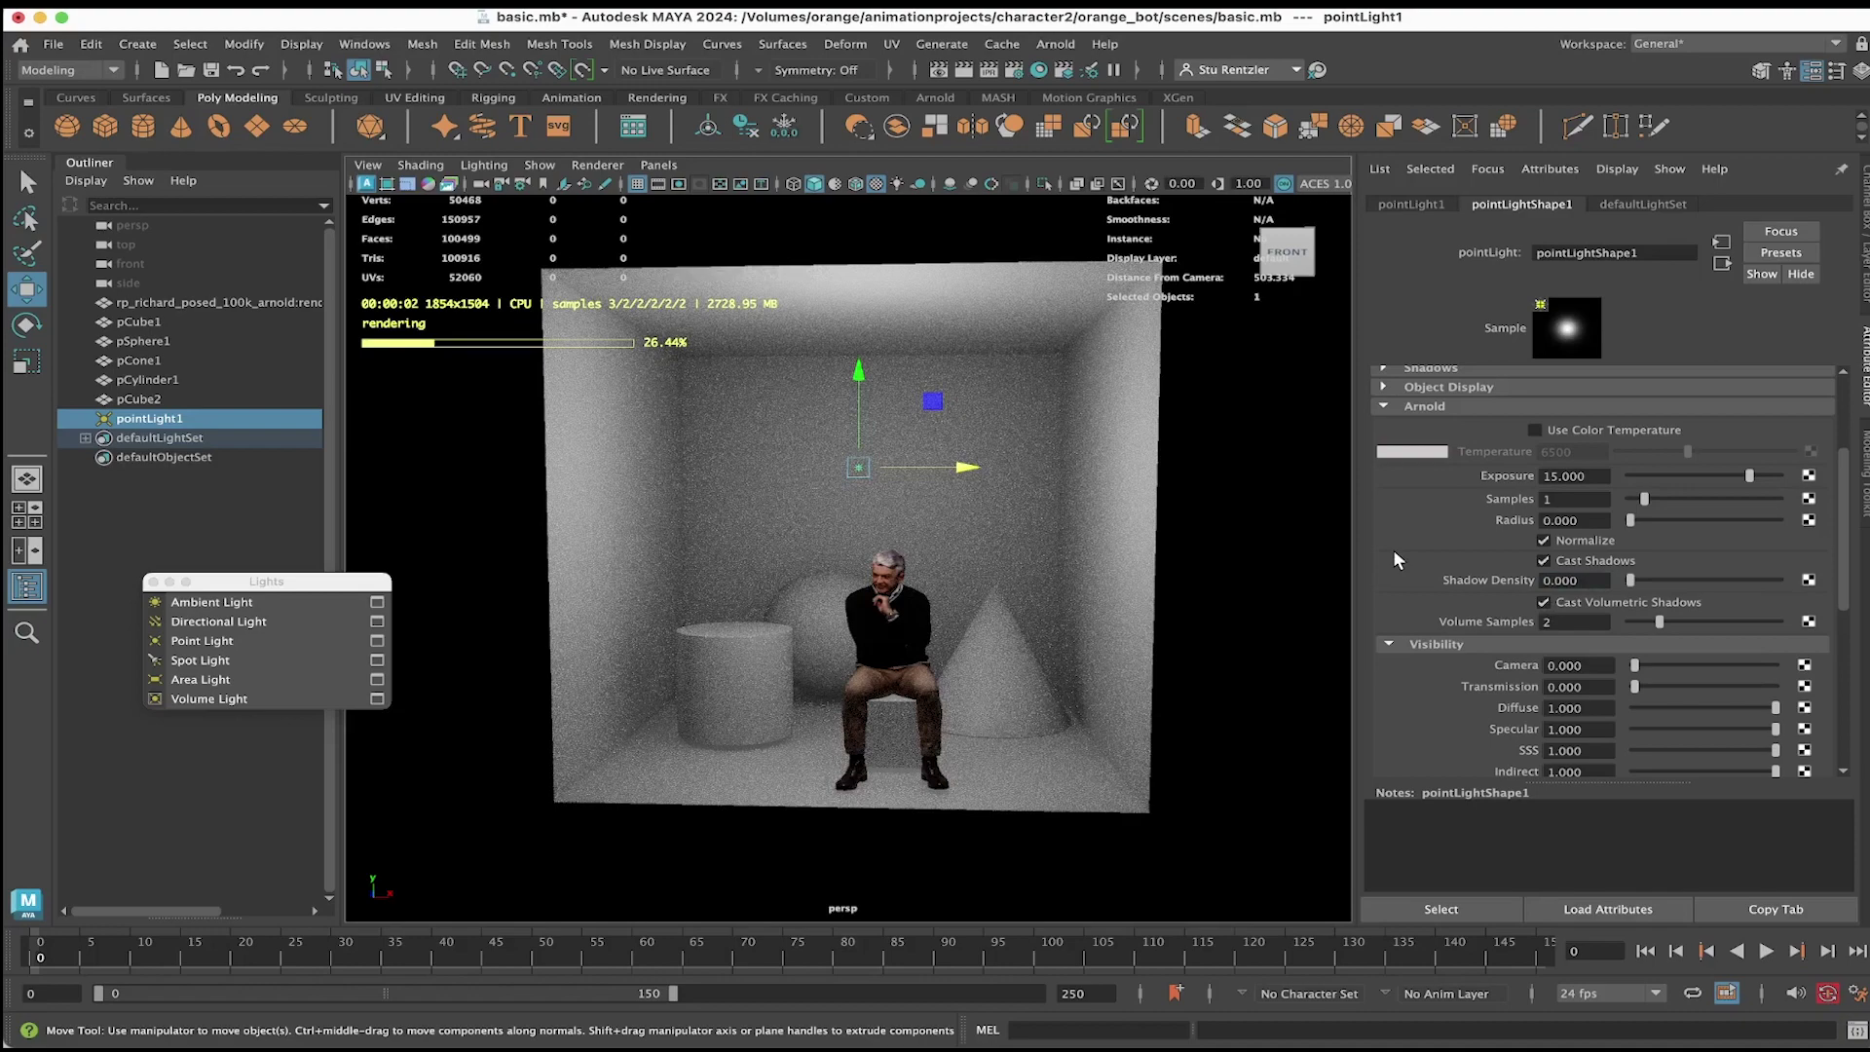
pyautogui.click(1568, 581)
pyautogui.write('1')
pyautogui.press('Return')
pyautogui.write('.')
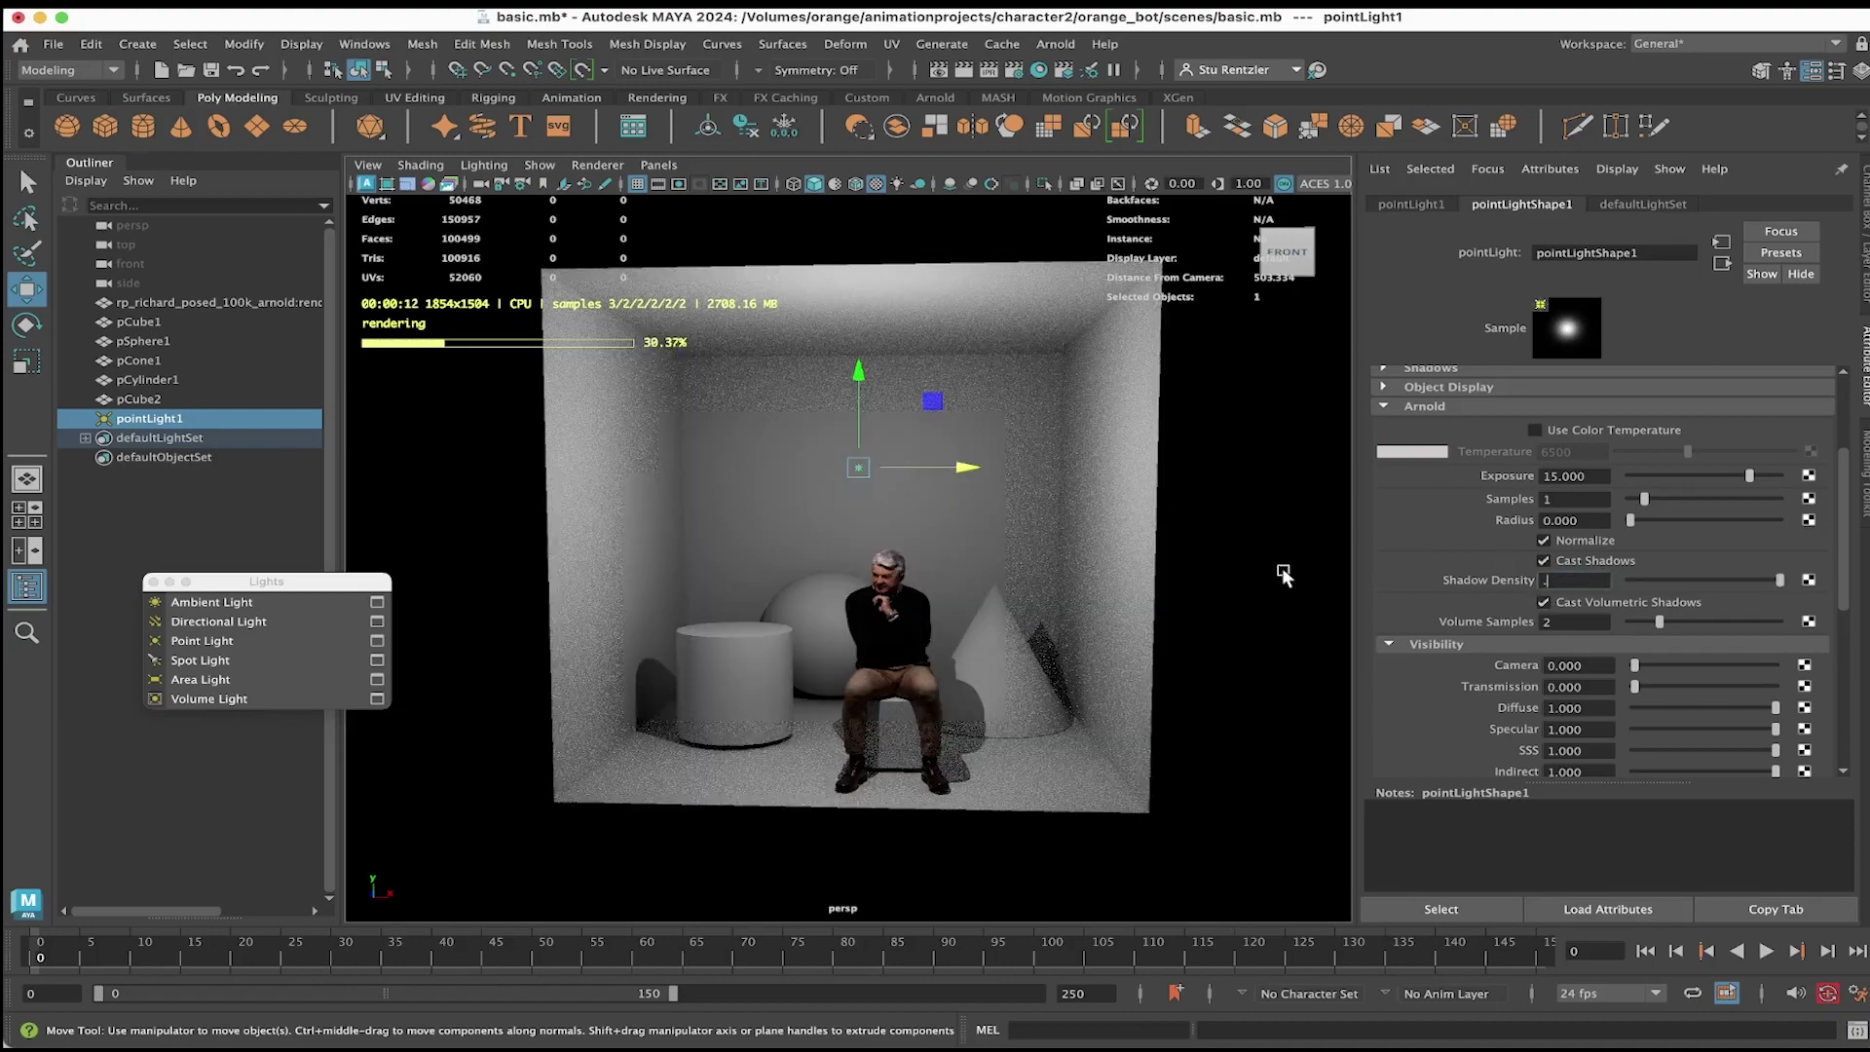
pyautogui.write('5')
pyautogui.press('Return')
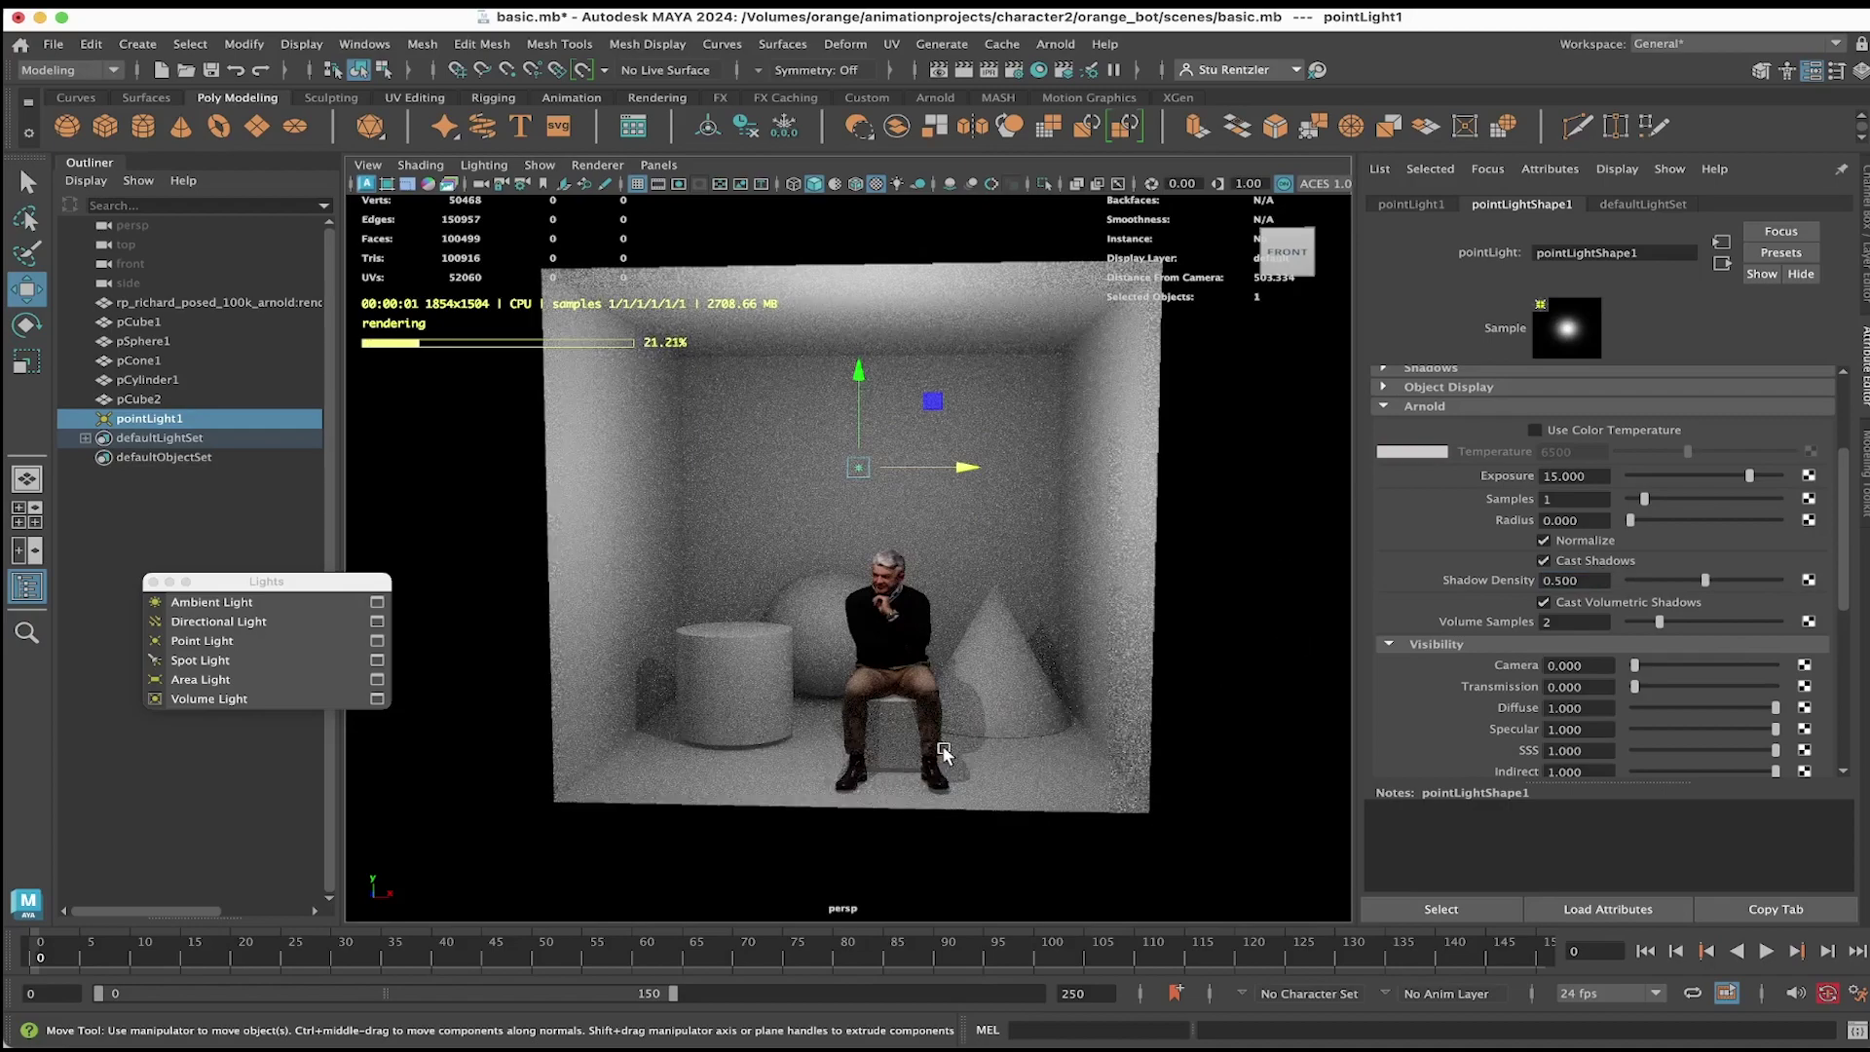
pyautogui.keyDown('alt'); pyautogui.moveTo(943, 751); pyautogui.dragTo(1034, 690, button='right'); pyautogui.keyUp('alt')
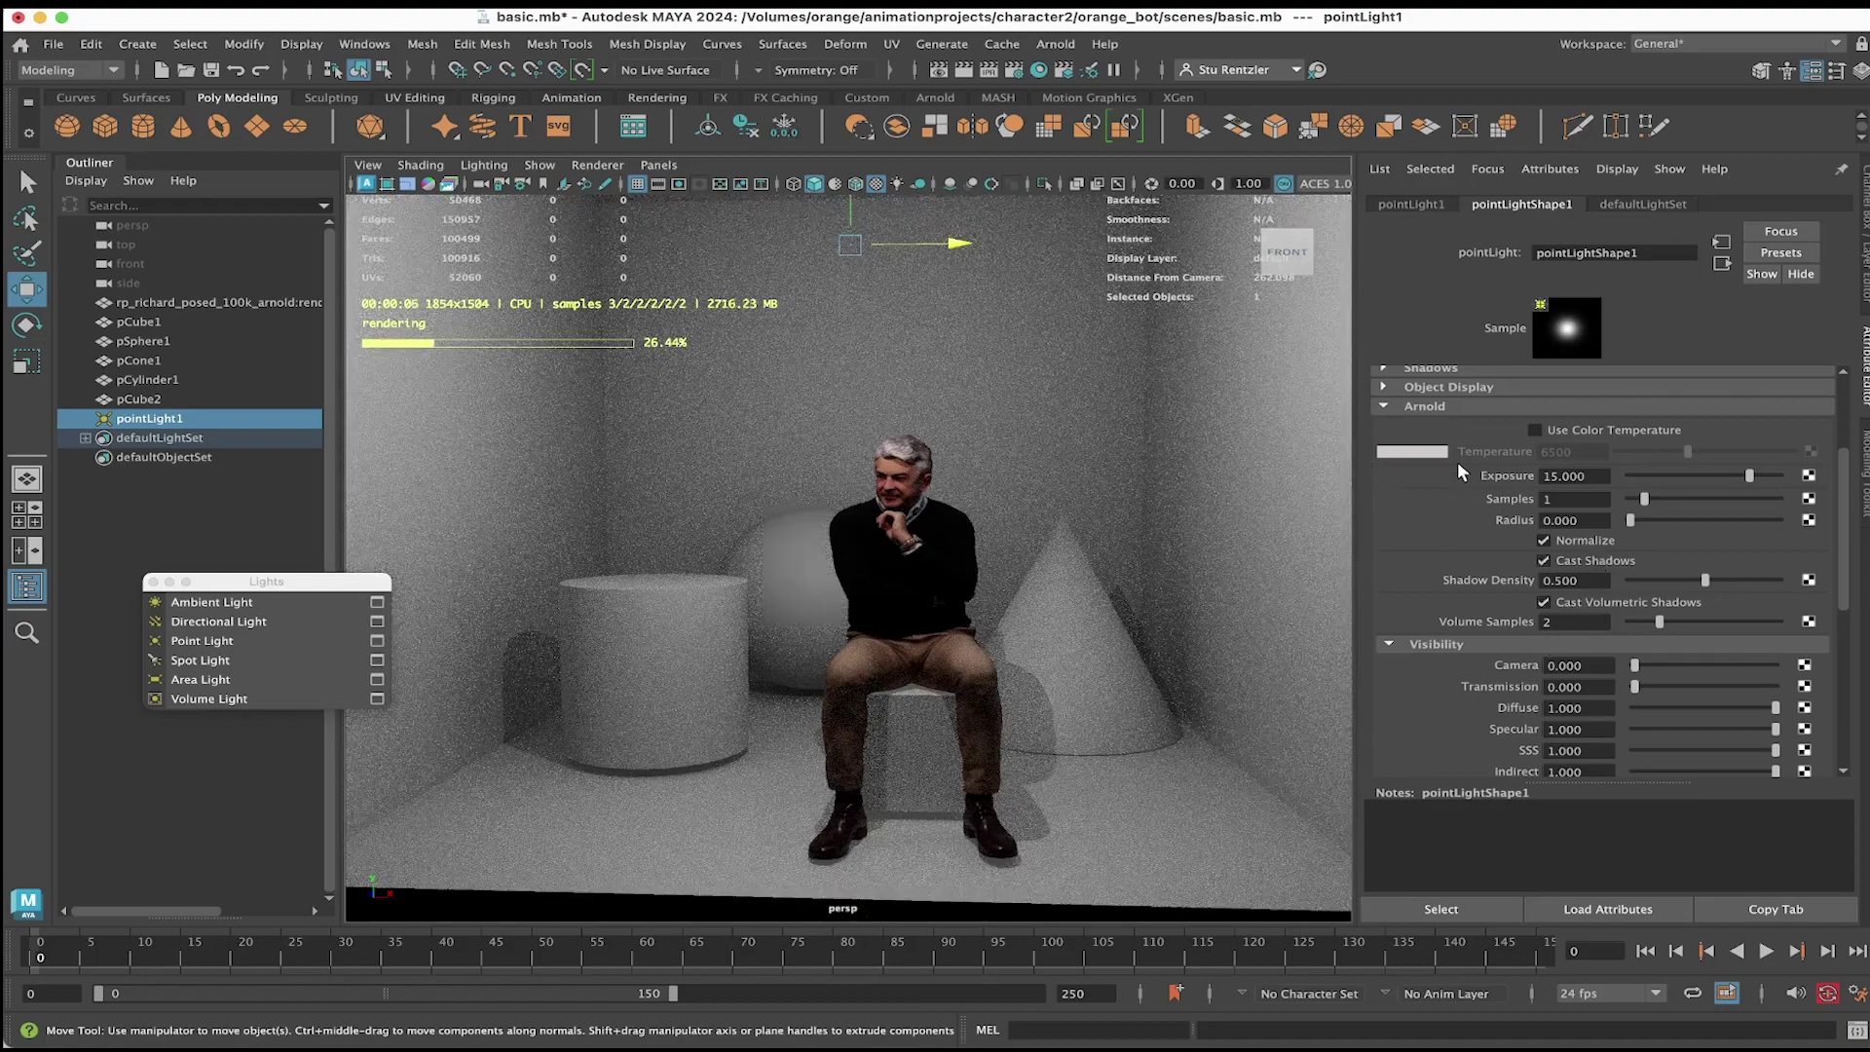
pyautogui.scroll(4, 1461, 487)
pyautogui.click(1575, 422)
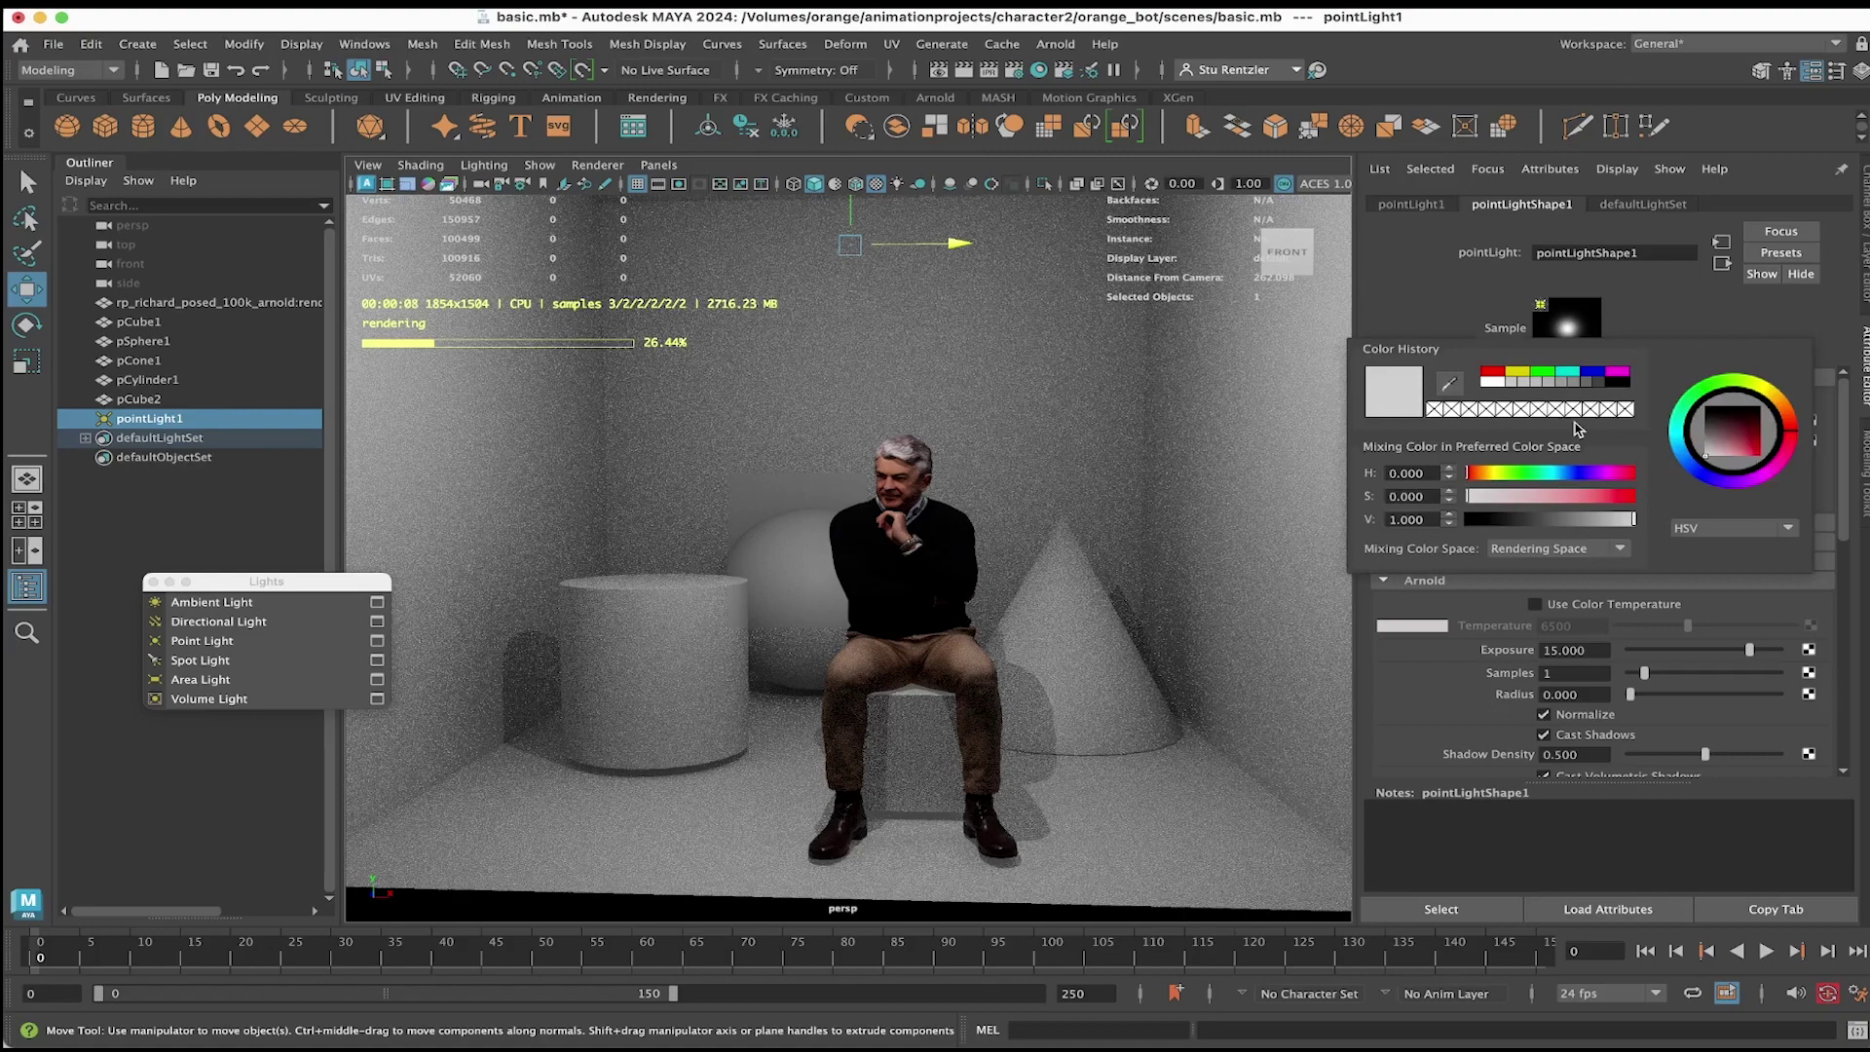
pyautogui.click(1570, 378)
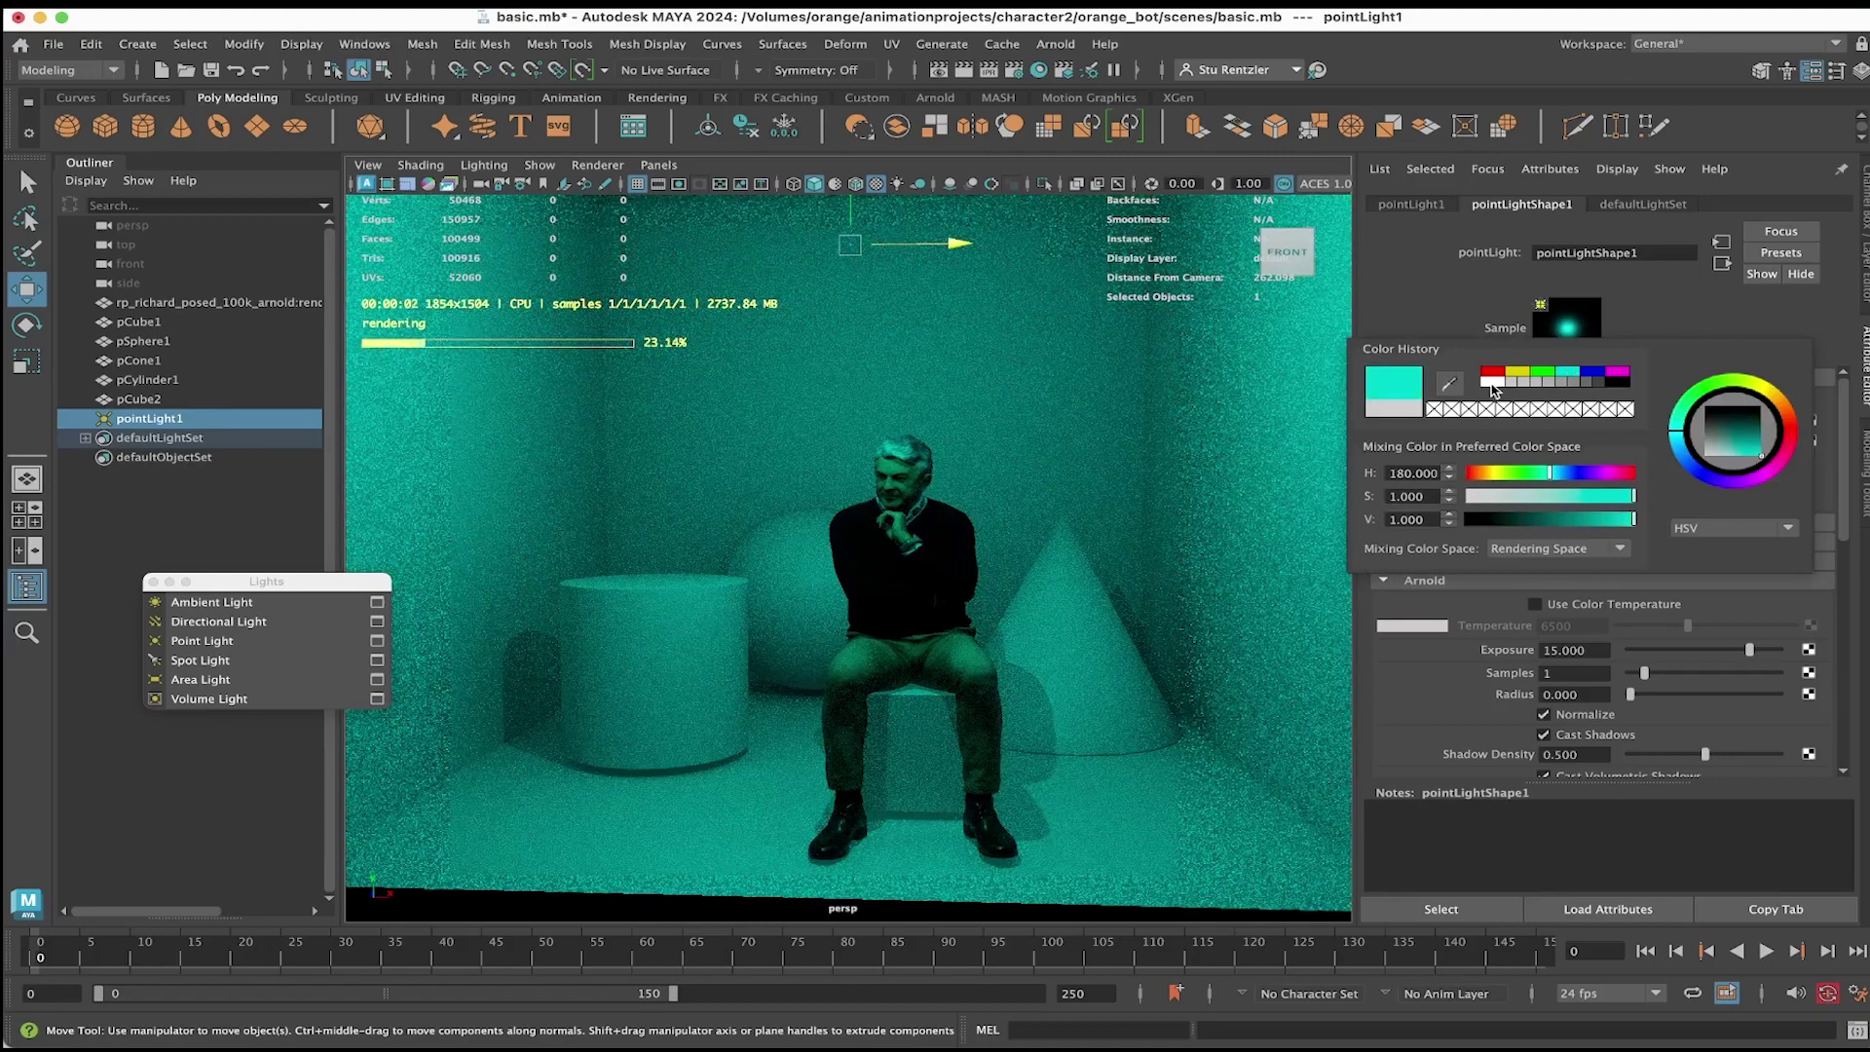
pyautogui.click(1491, 382)
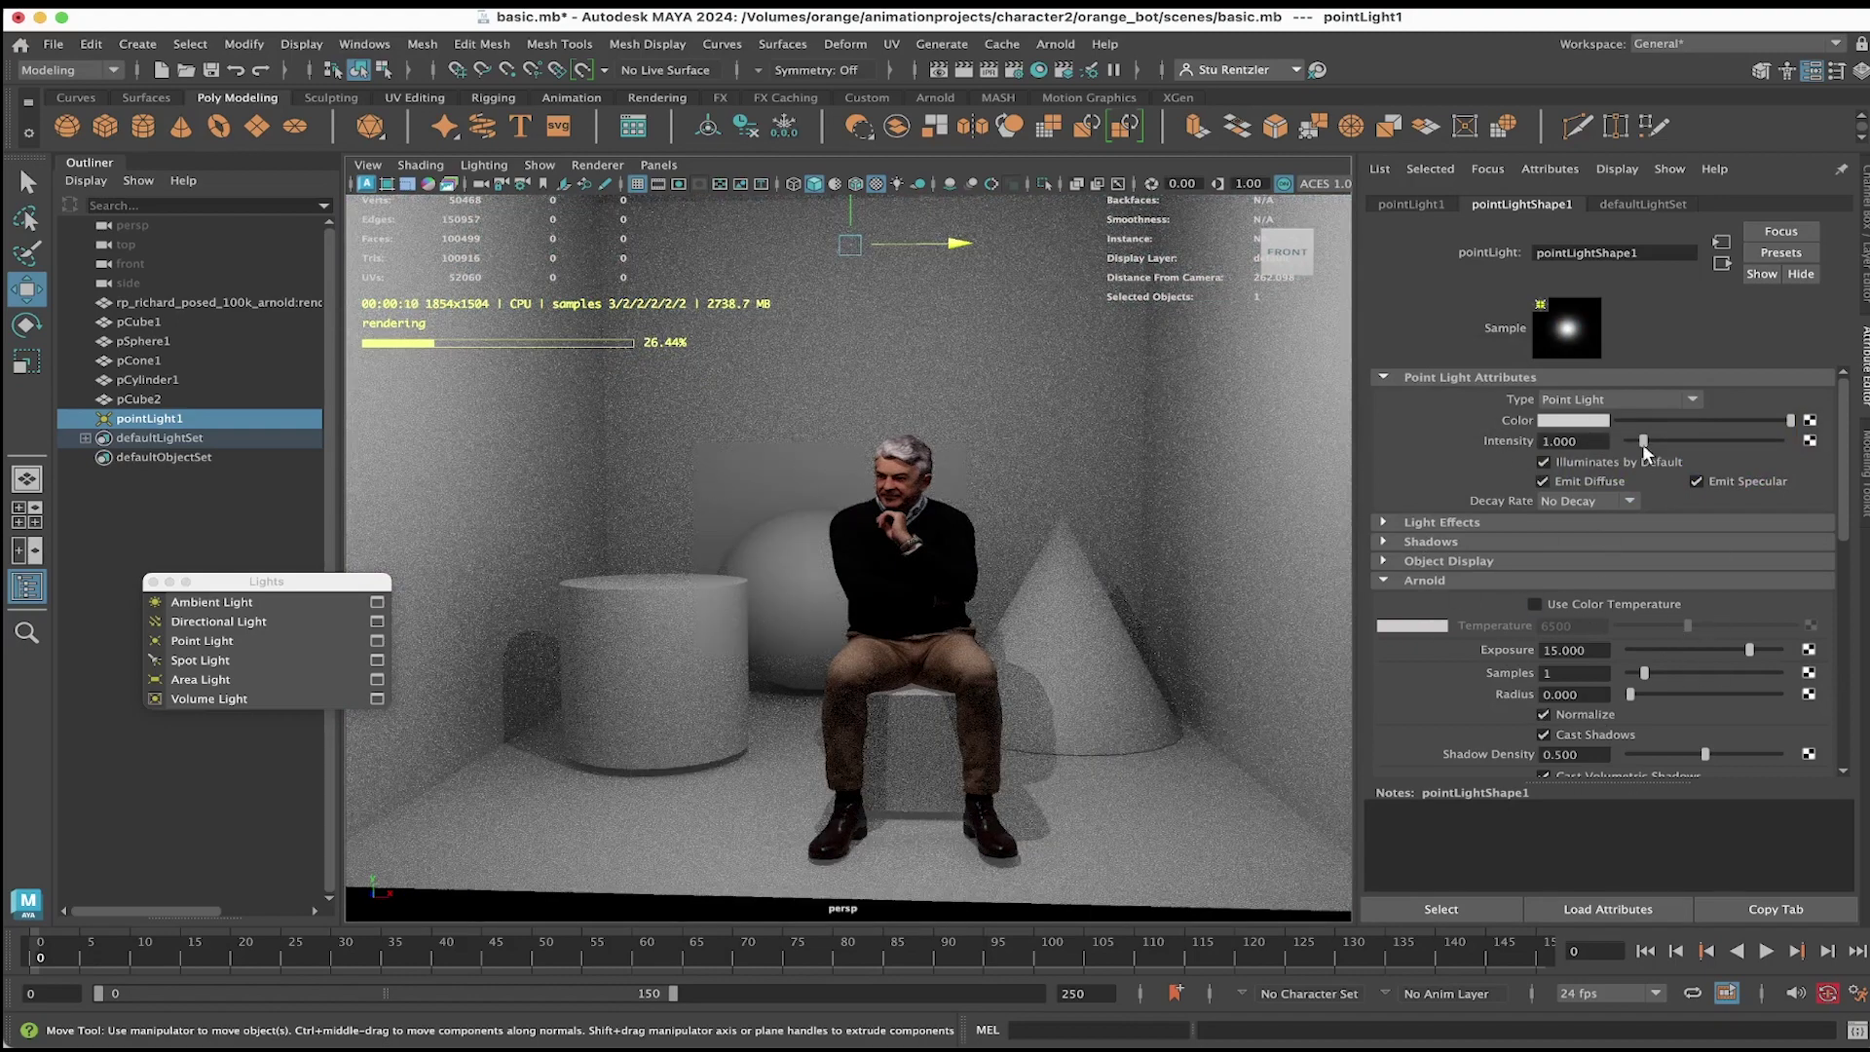
# Step: Test pointLight1 at intensity about 4.7, exposure 1, then intensity 20000
pyautogui.moveTo(1647, 443); pyautogui.dragTo(1700, 446)
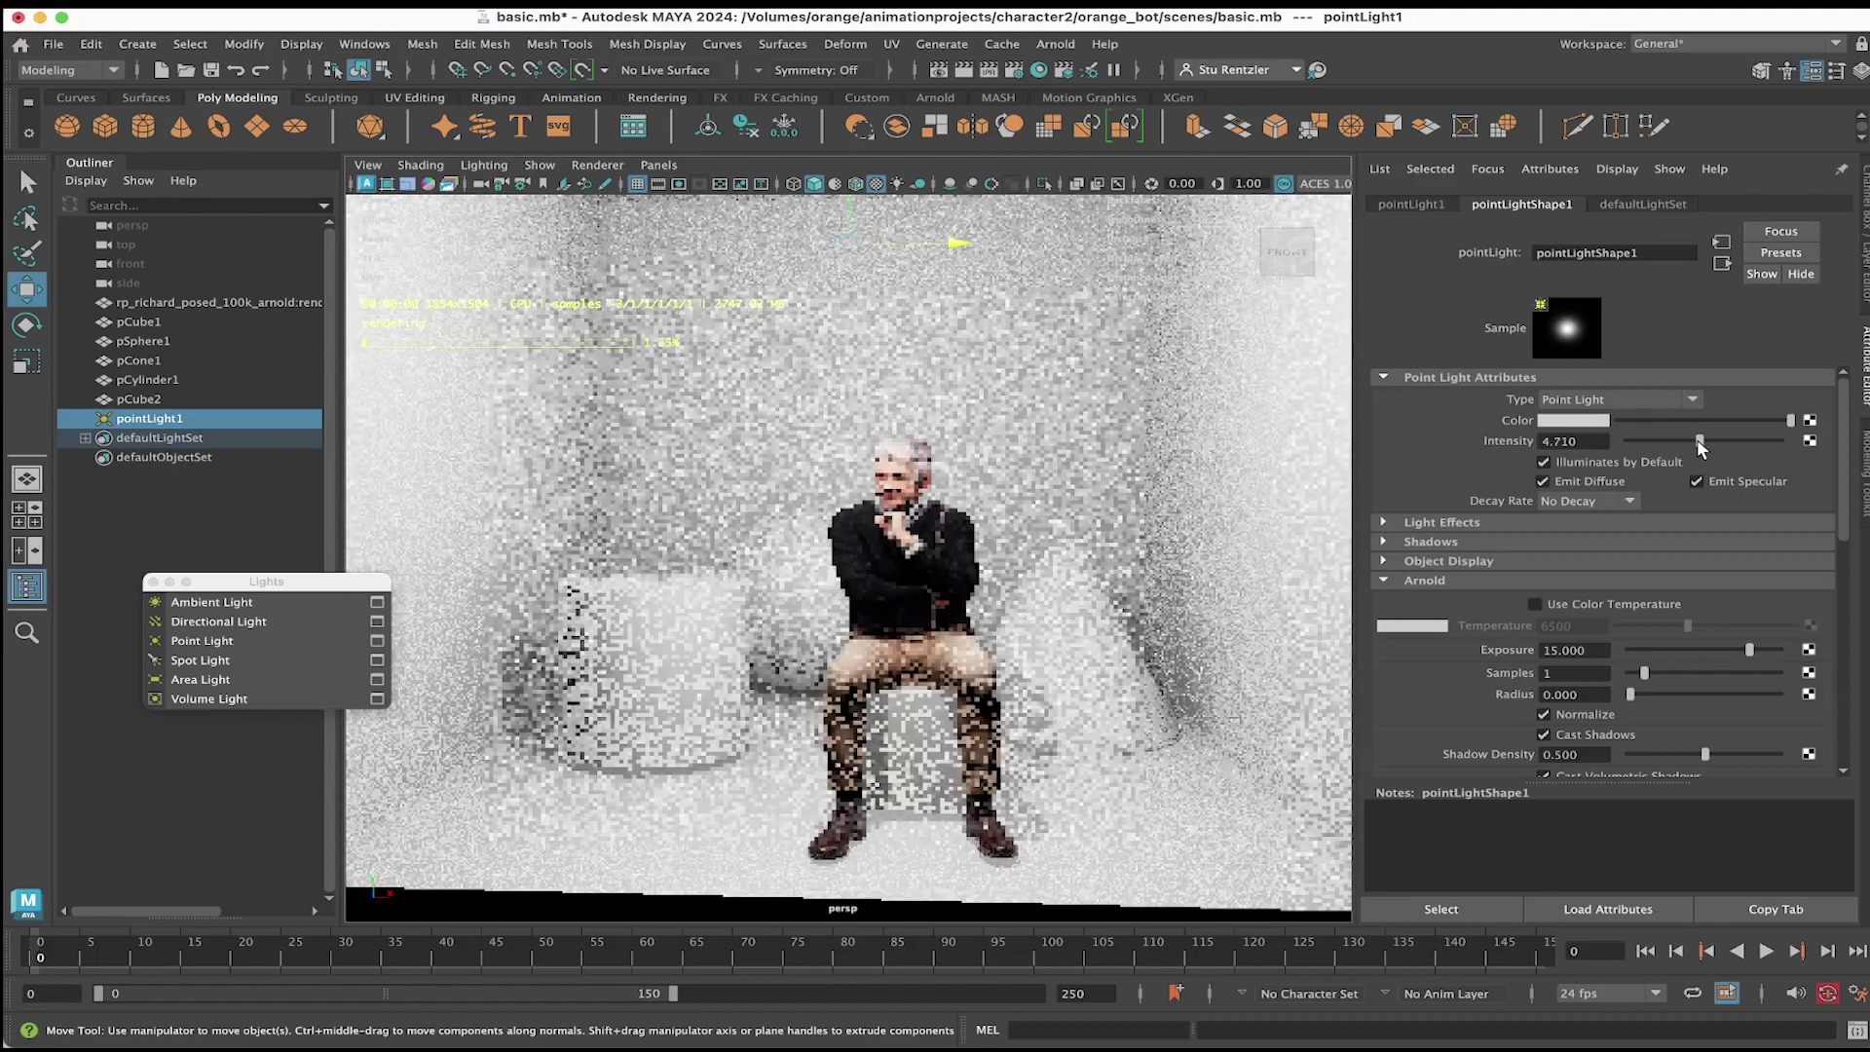
pyautogui.click(1570, 651)
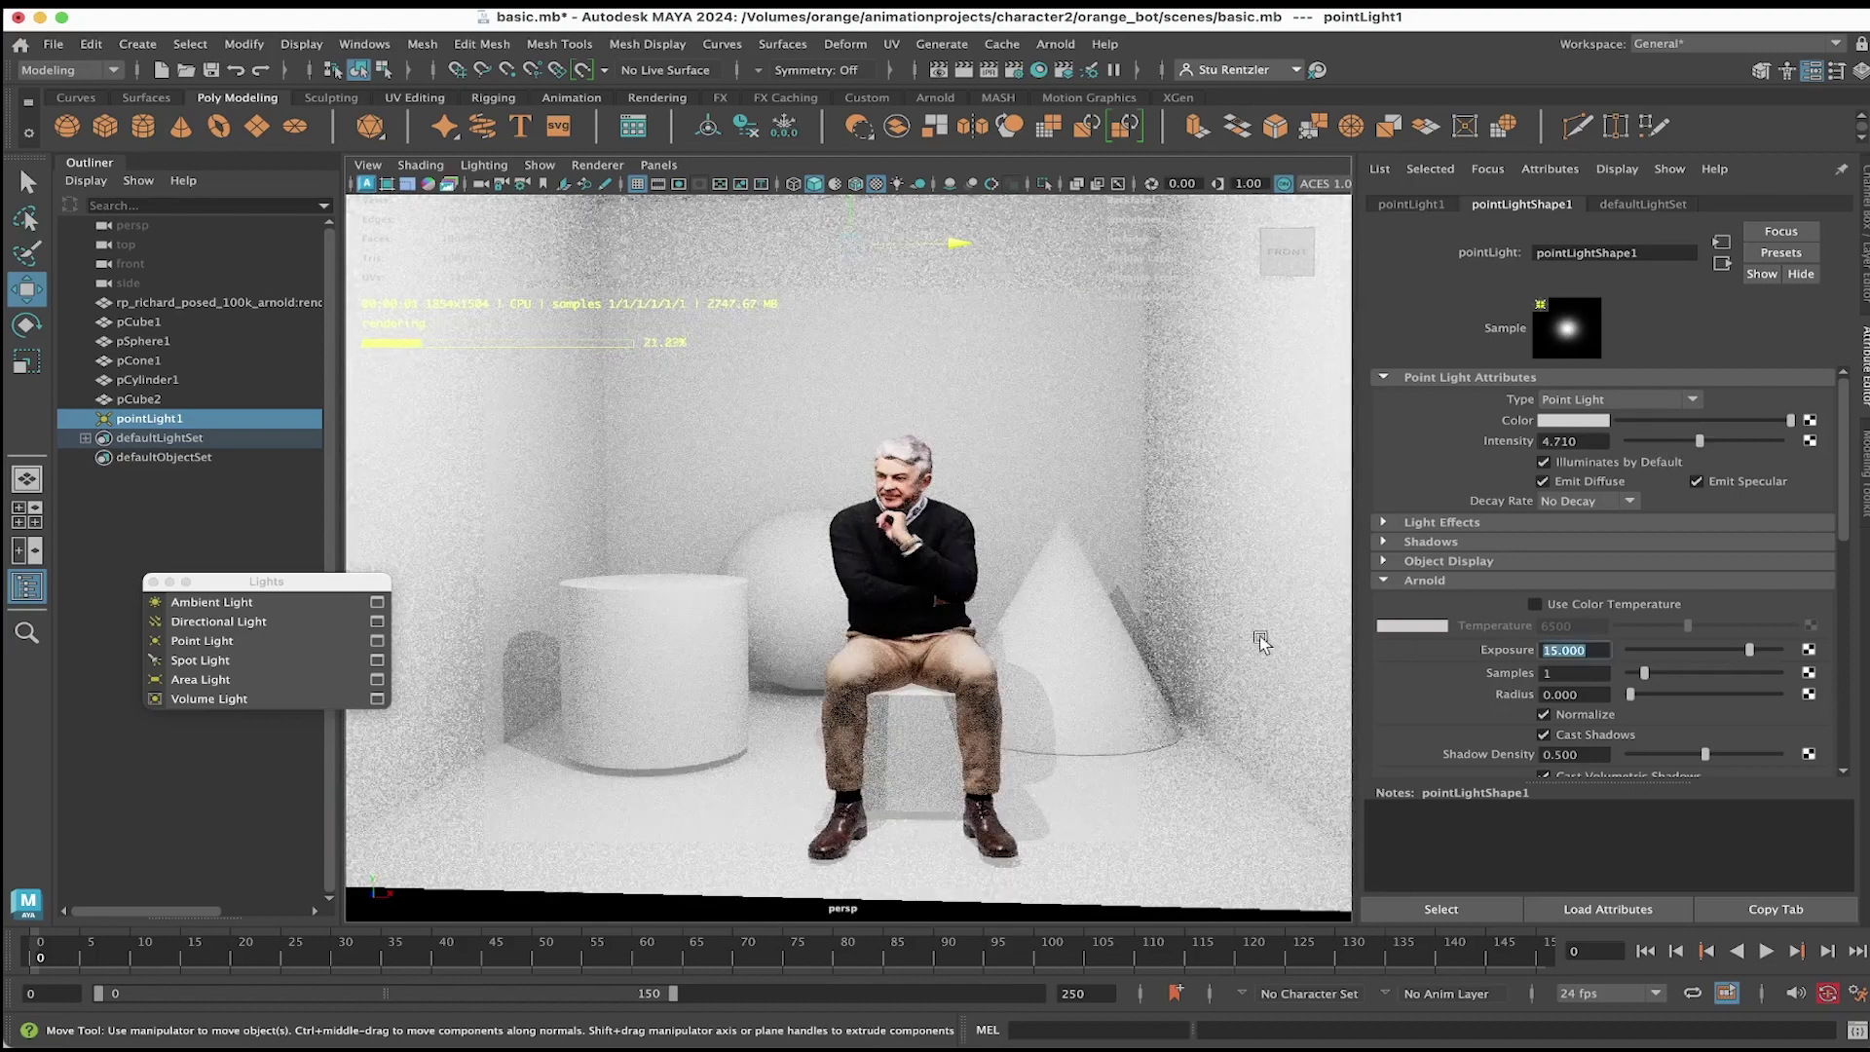
pyautogui.write('1')
pyautogui.press('Return')
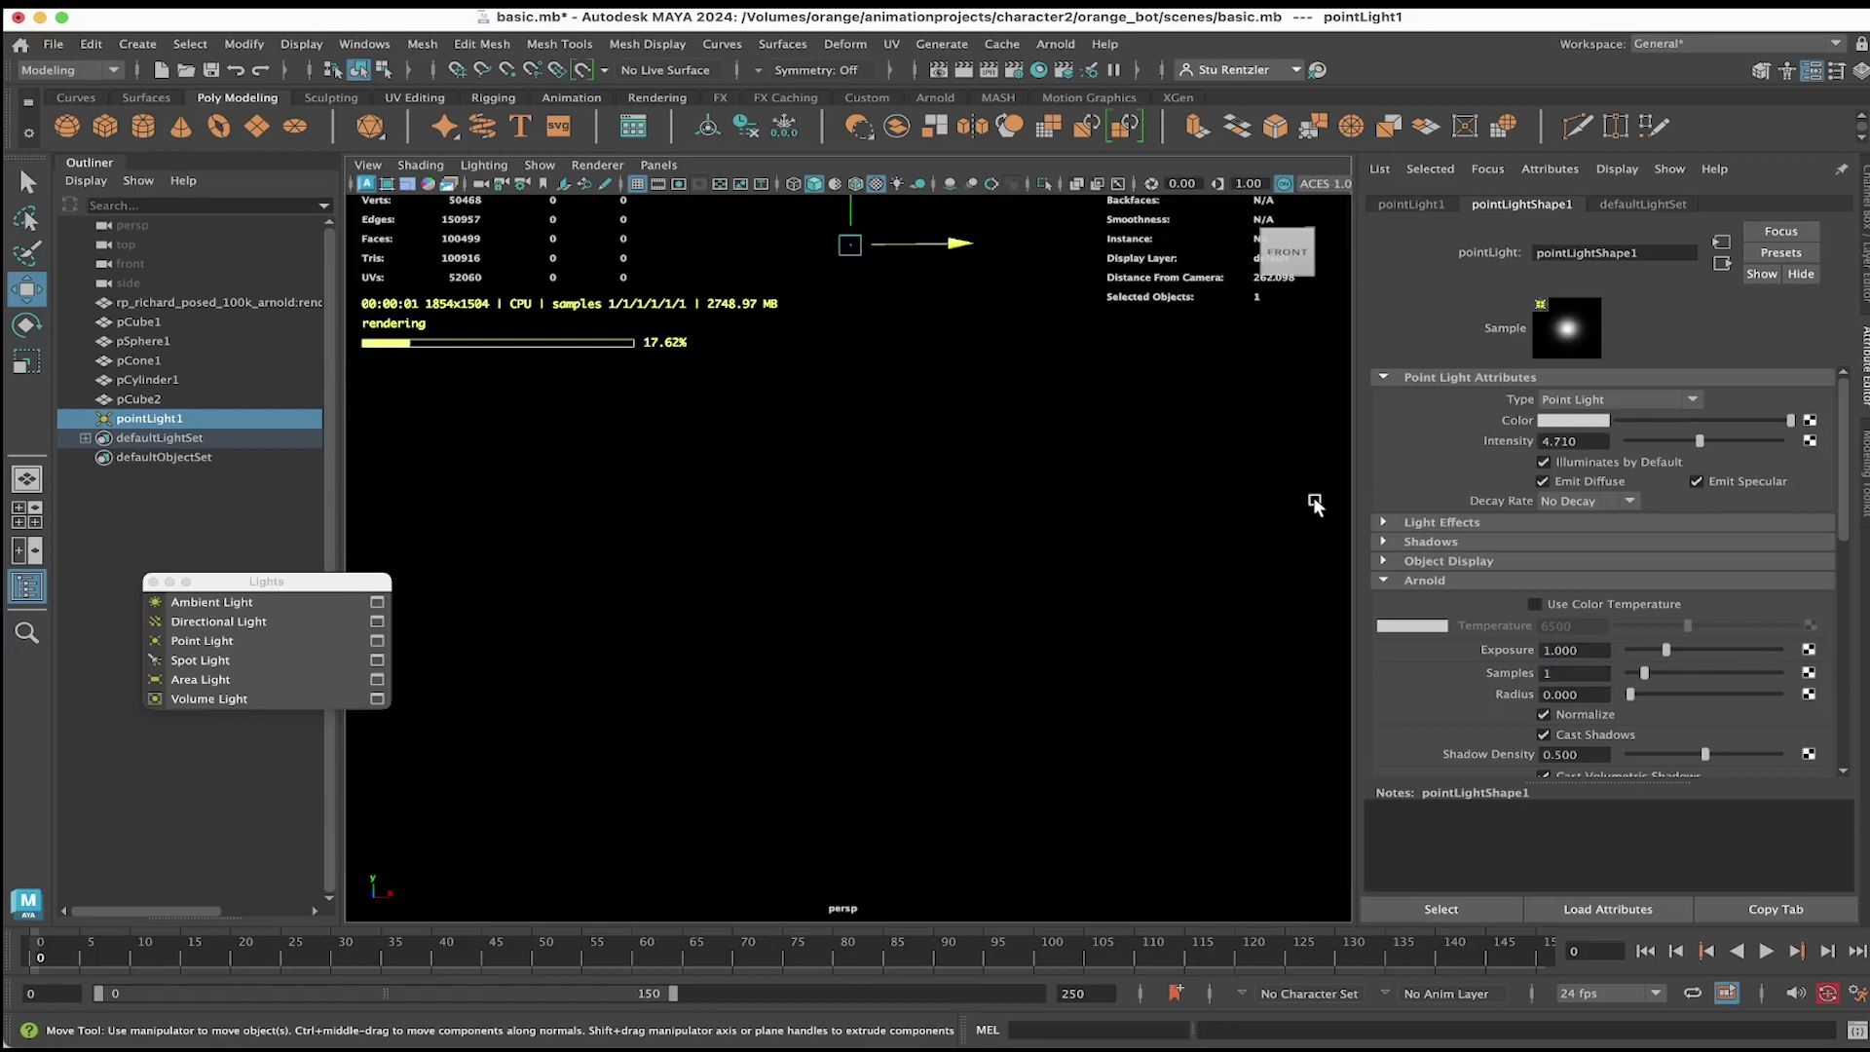
pyautogui.click(1573, 441)
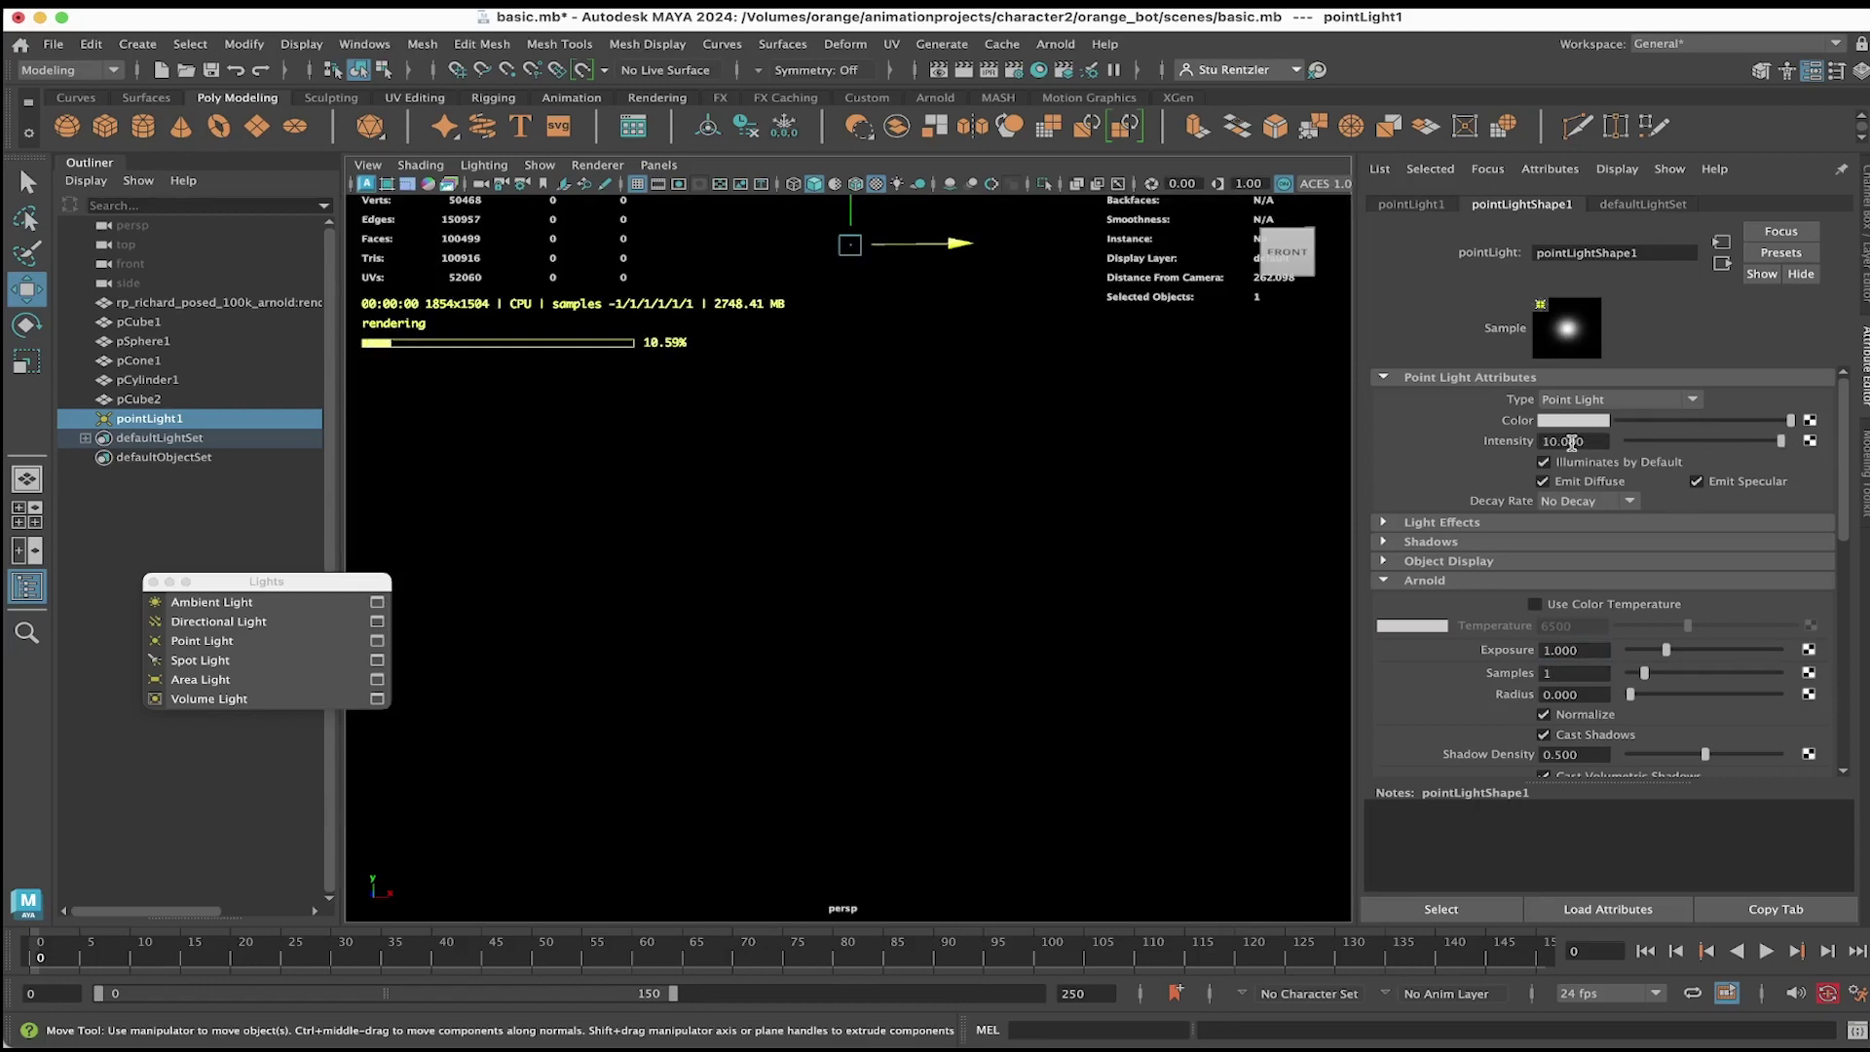
pyautogui.write('20000')
pyautogui.press('Return')
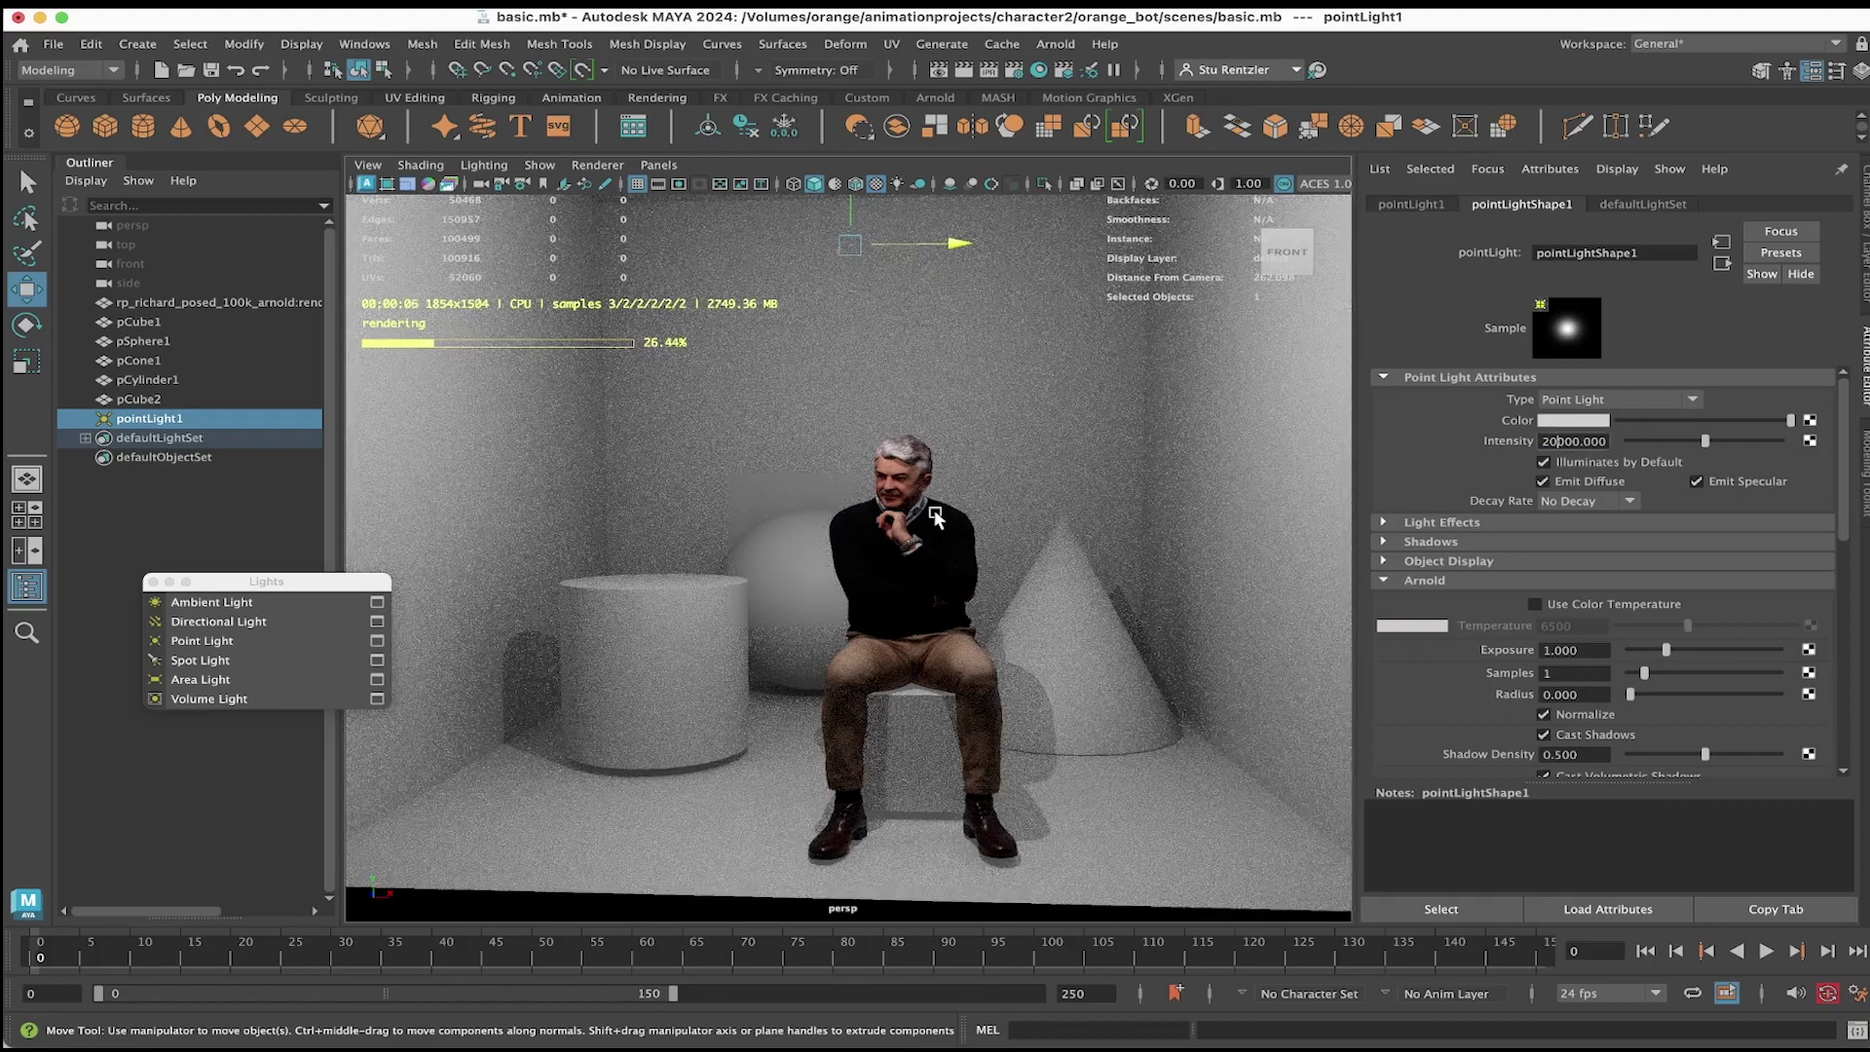
# Step: Reset pointLight1 intensity to 1 and exposure to 18, then 15
pyautogui.moveTo(1607, 441); pyautogui.dragTo(1353, 421)
pyautogui.write('1')
pyautogui.press('Return')
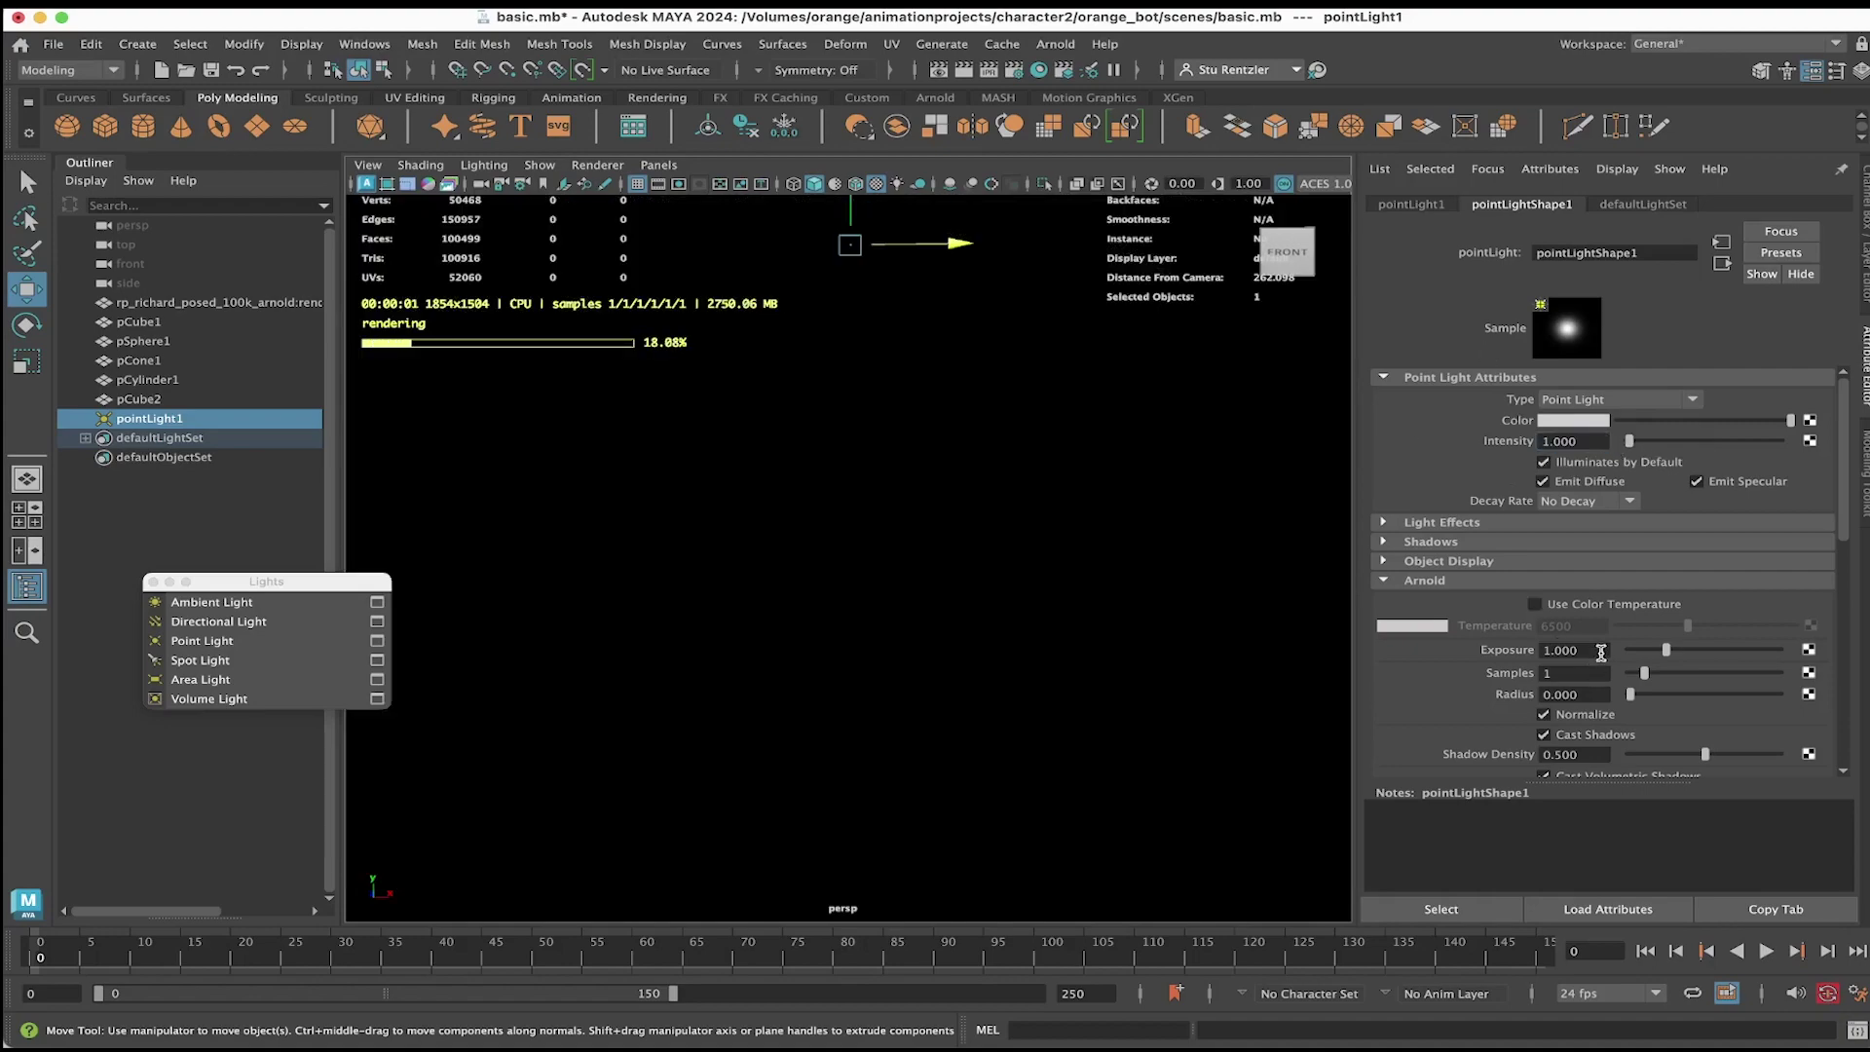
pyautogui.moveTo(1602, 651); pyautogui.dragTo(1307, 645)
pyautogui.write('18')
pyautogui.press('Return')
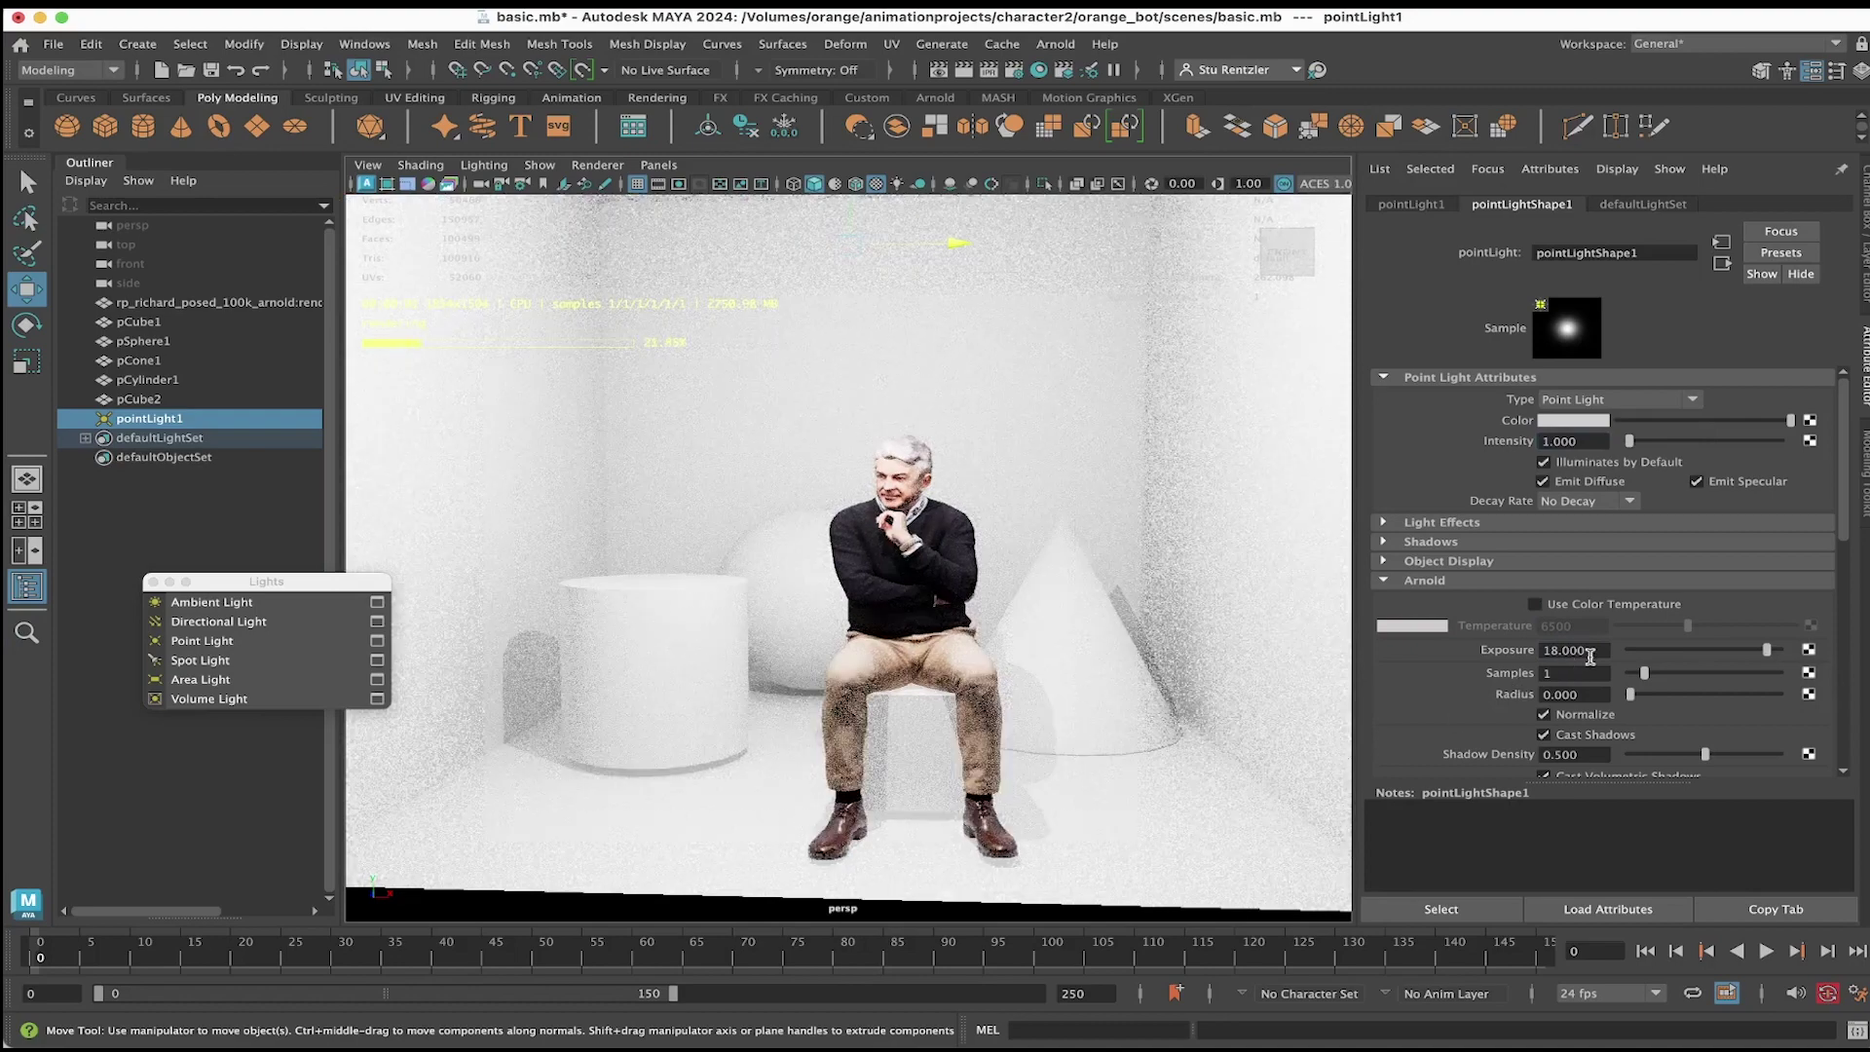
pyautogui.moveTo(1598, 650); pyautogui.dragTo(1419, 643)
pyautogui.write('15')
pyautogui.press('Return')
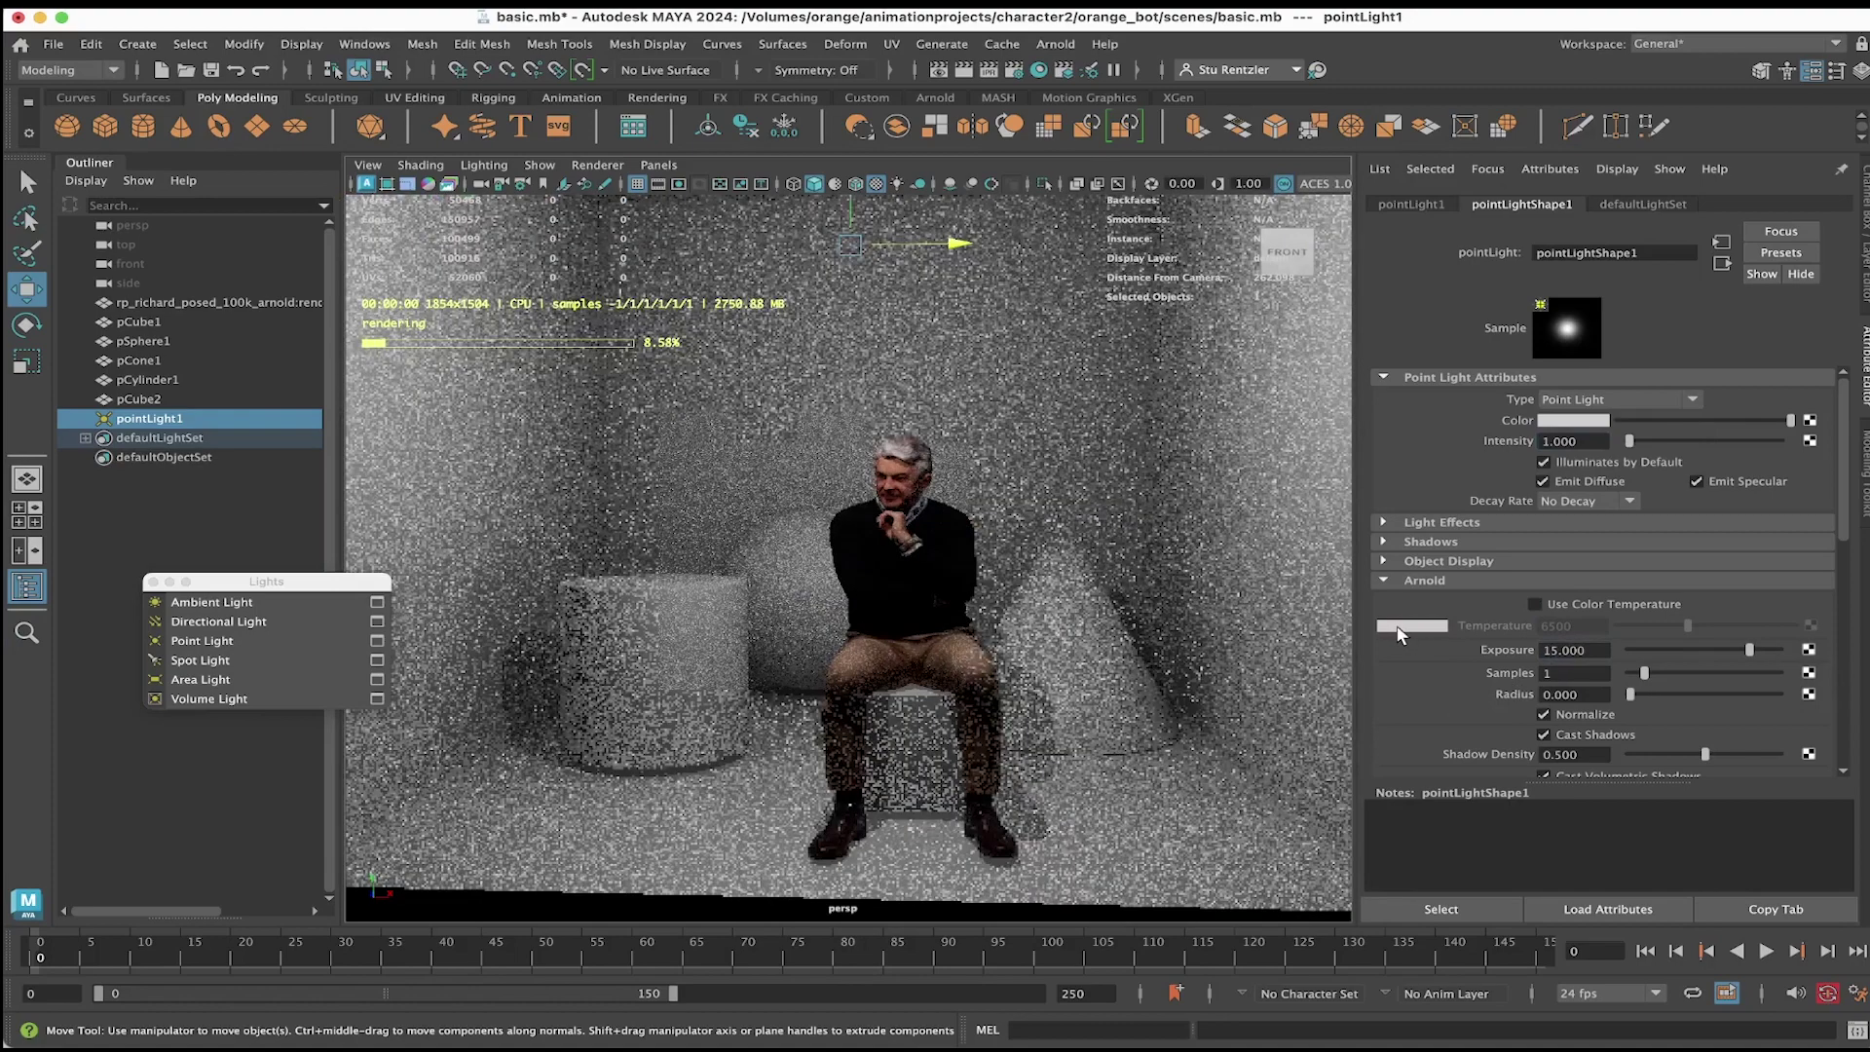
# Step: Tint pointLight1 magenta, move it left, and duplicate it as pointLight2 on the right
pyautogui.click(1573, 419)
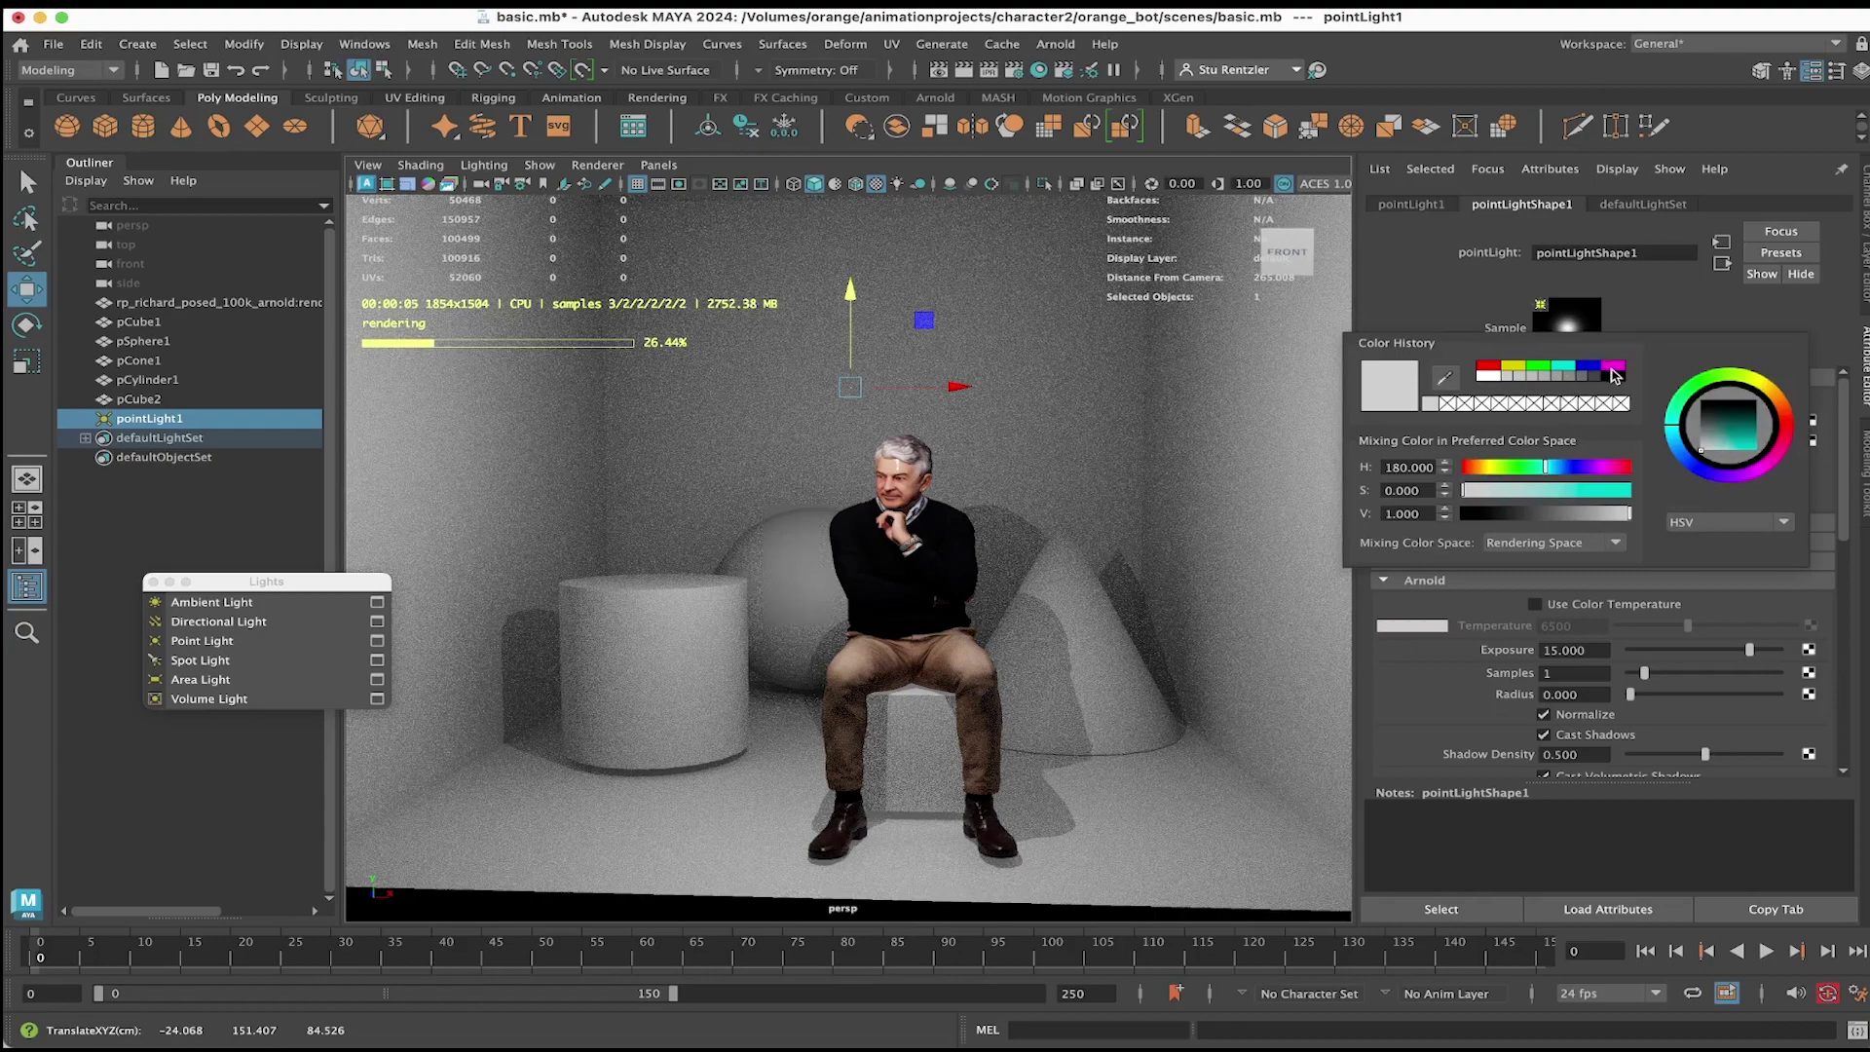
pyautogui.click(1614, 375)
pyautogui.moveTo(936, 386); pyautogui.dragTo(792, 387)
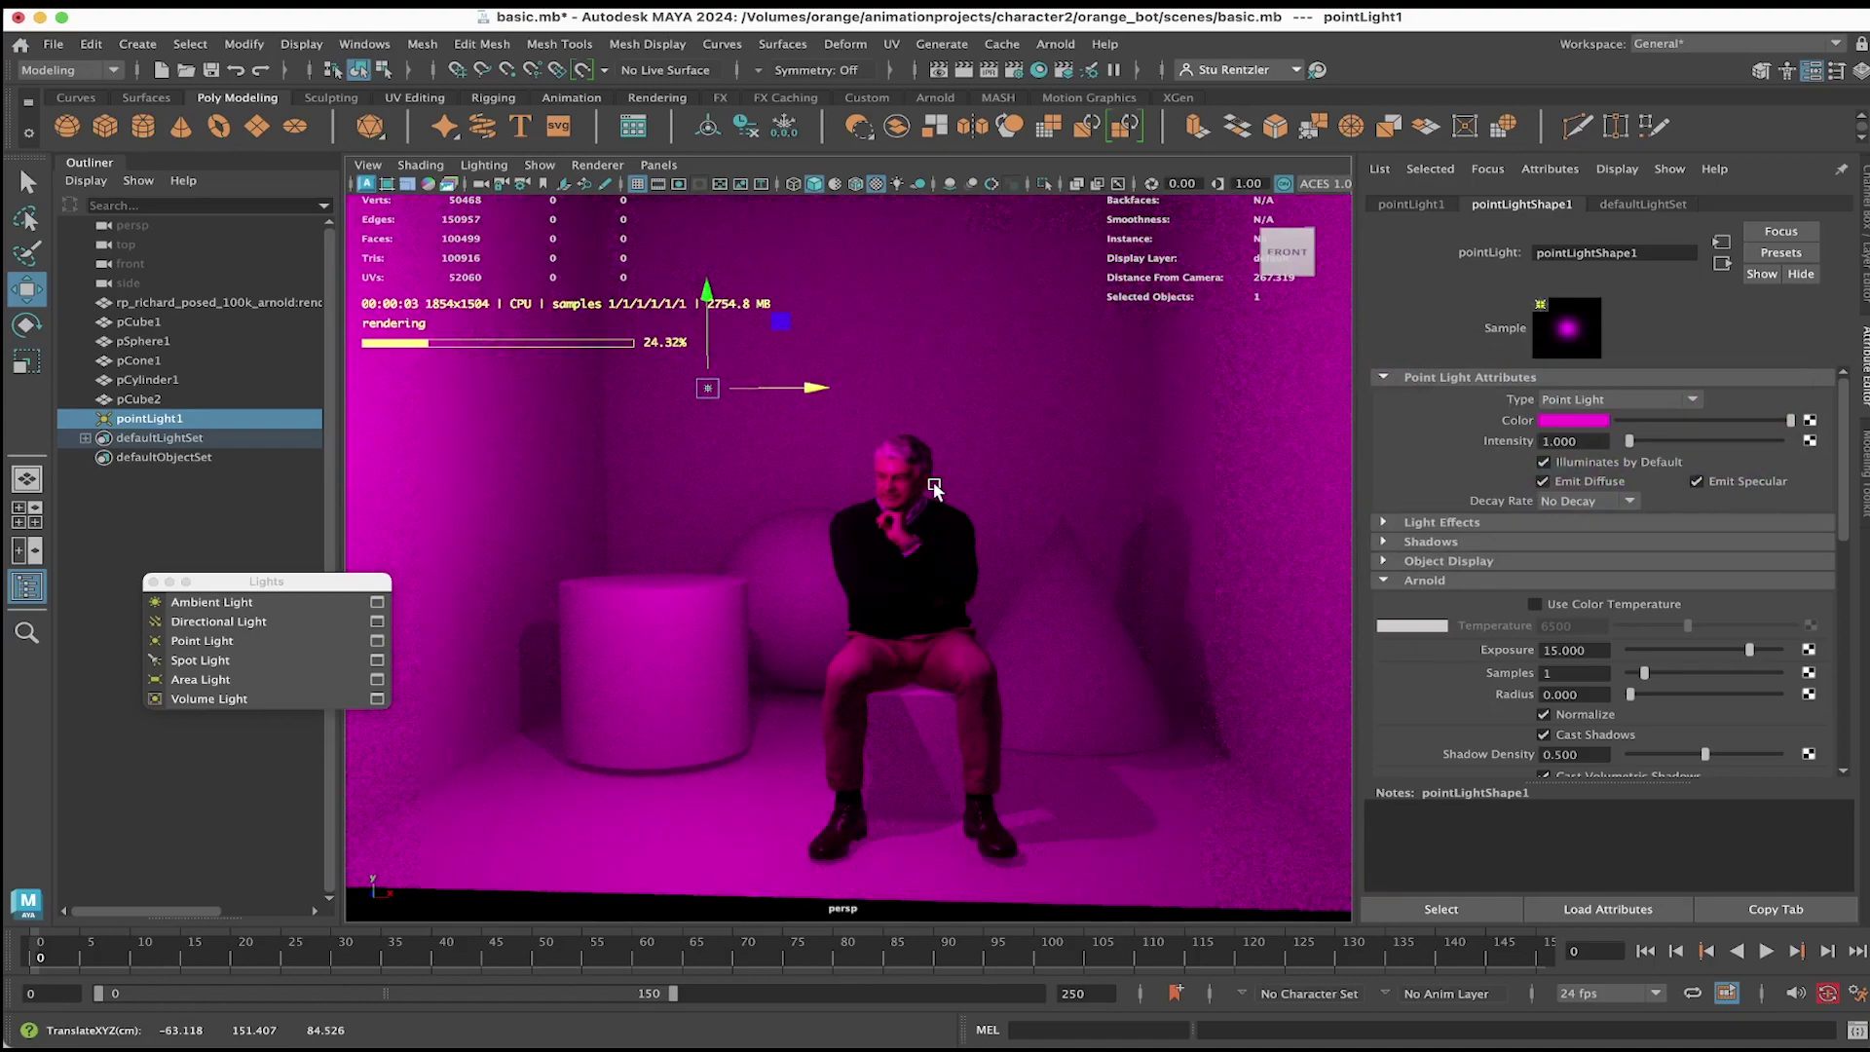
pyautogui.hotkey('ctrl', 'd')
pyautogui.moveTo(813, 388); pyautogui.dragTo(1204, 419)
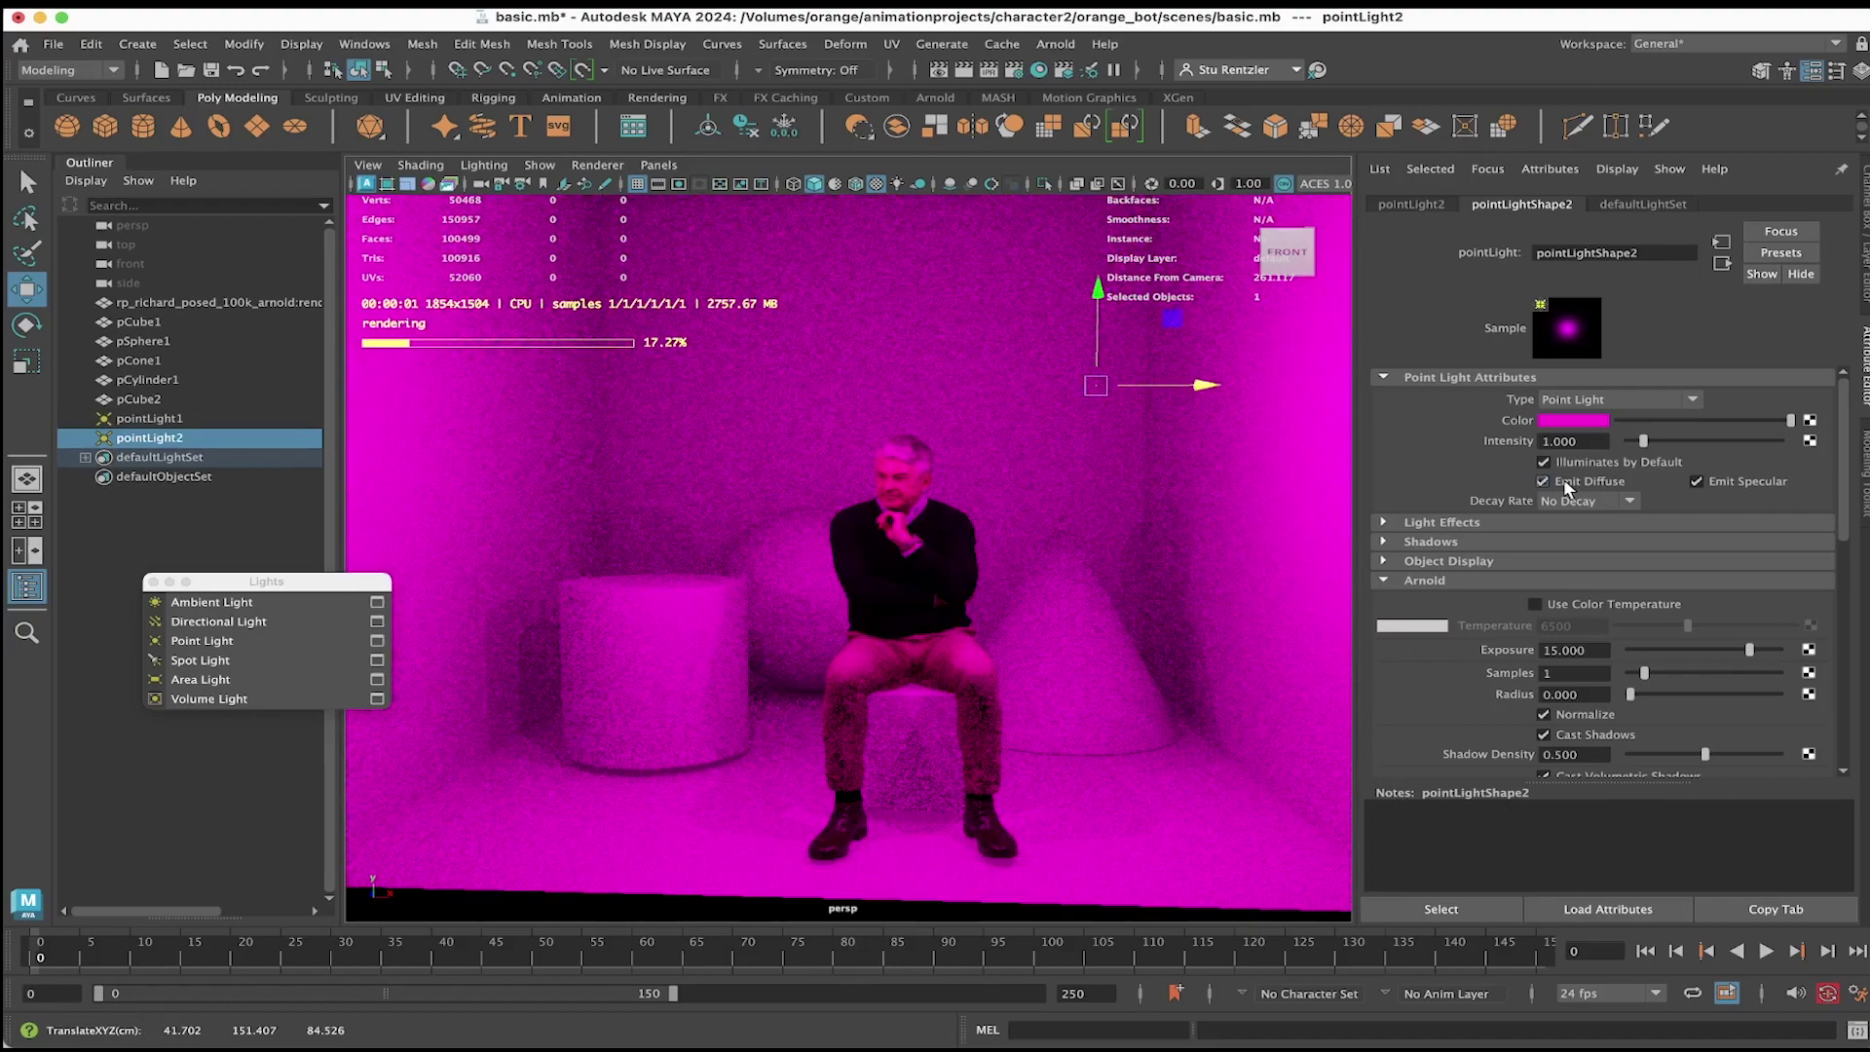
# Step: Set pointLight2's colour to white from Color History, then compare both lights in the Outliner
pyautogui.click(1564, 424)
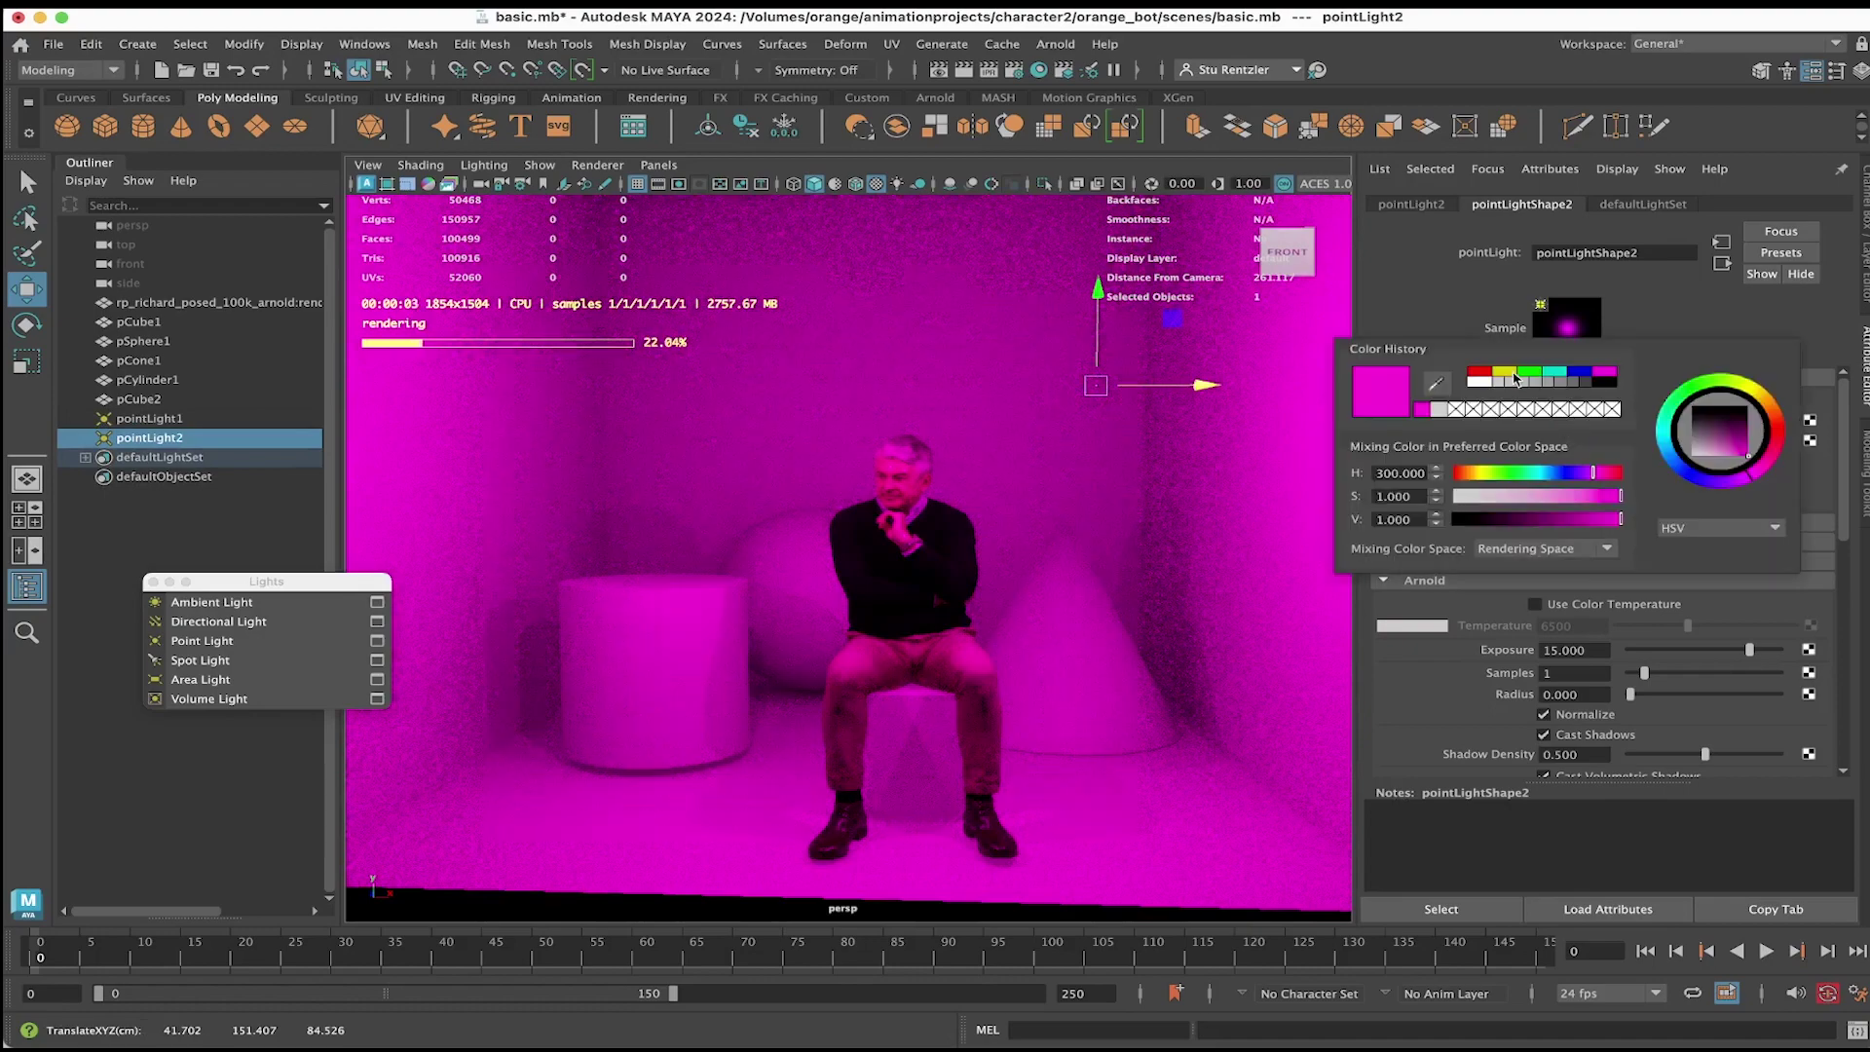
pyautogui.click(1480, 384)
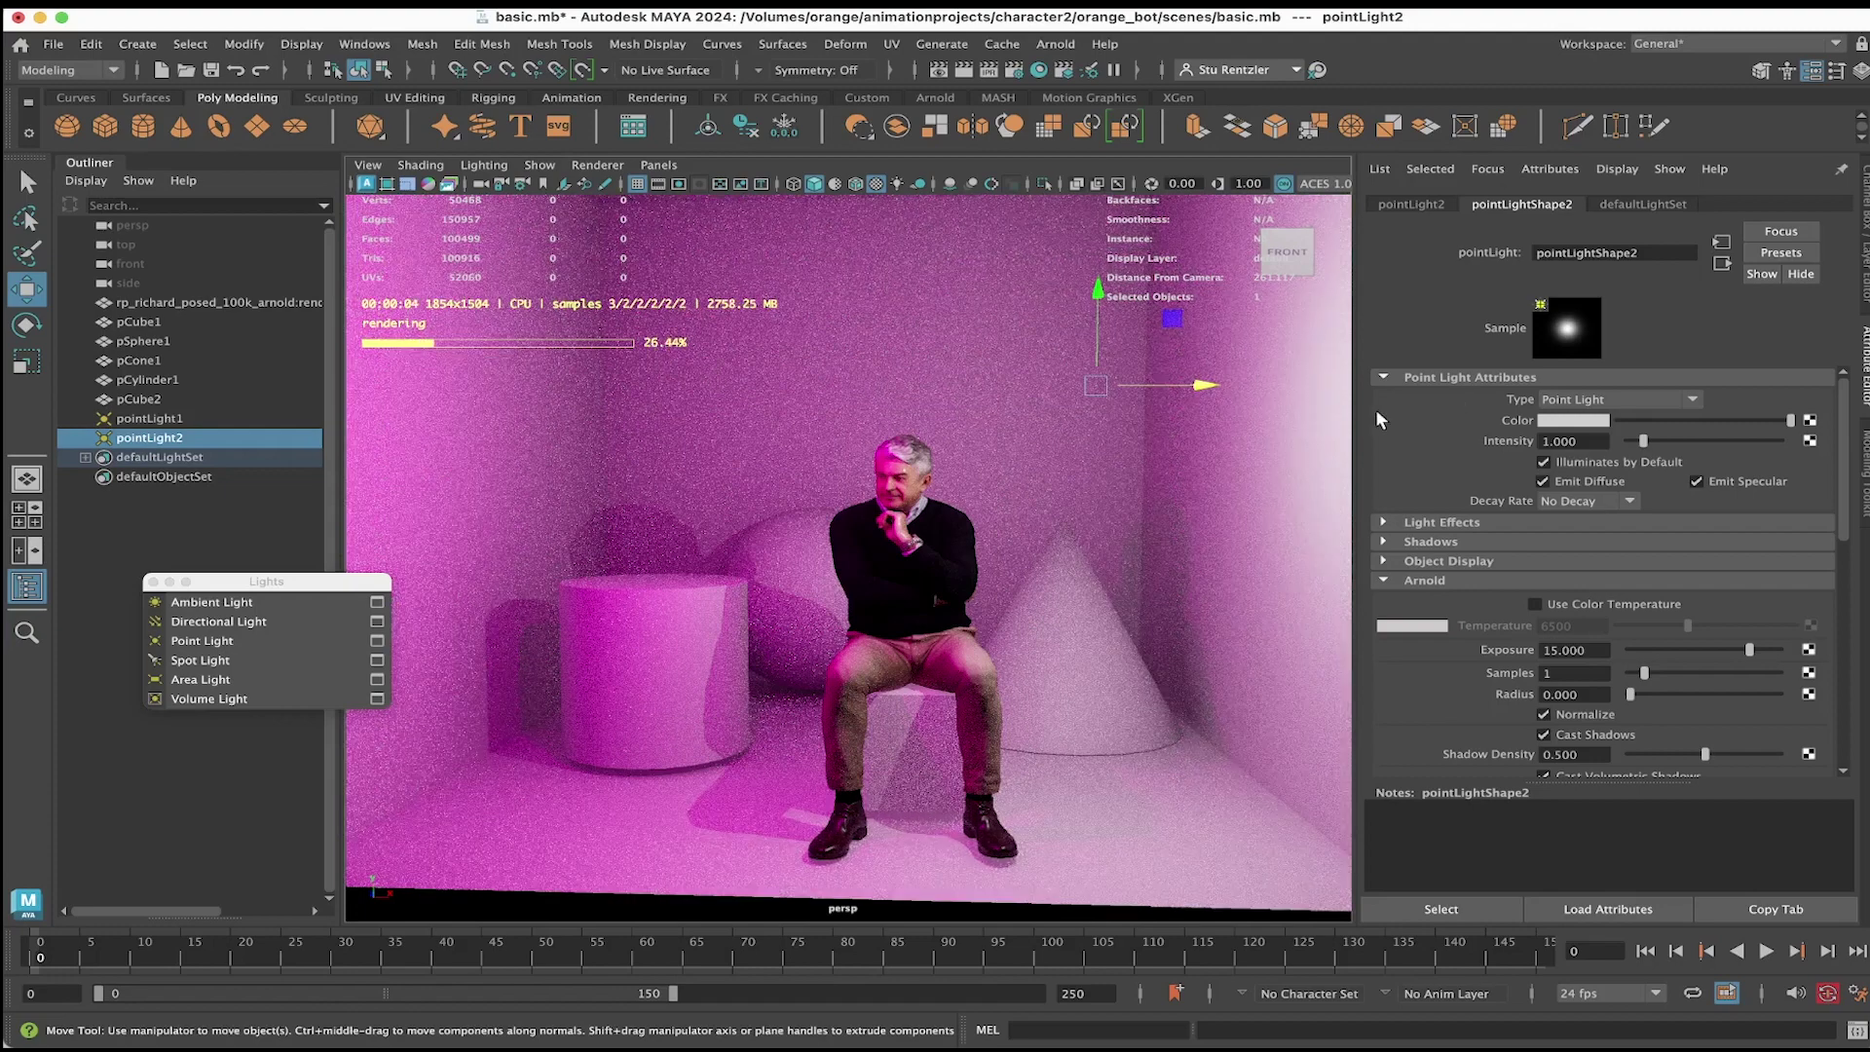
pyautogui.click(155, 418)
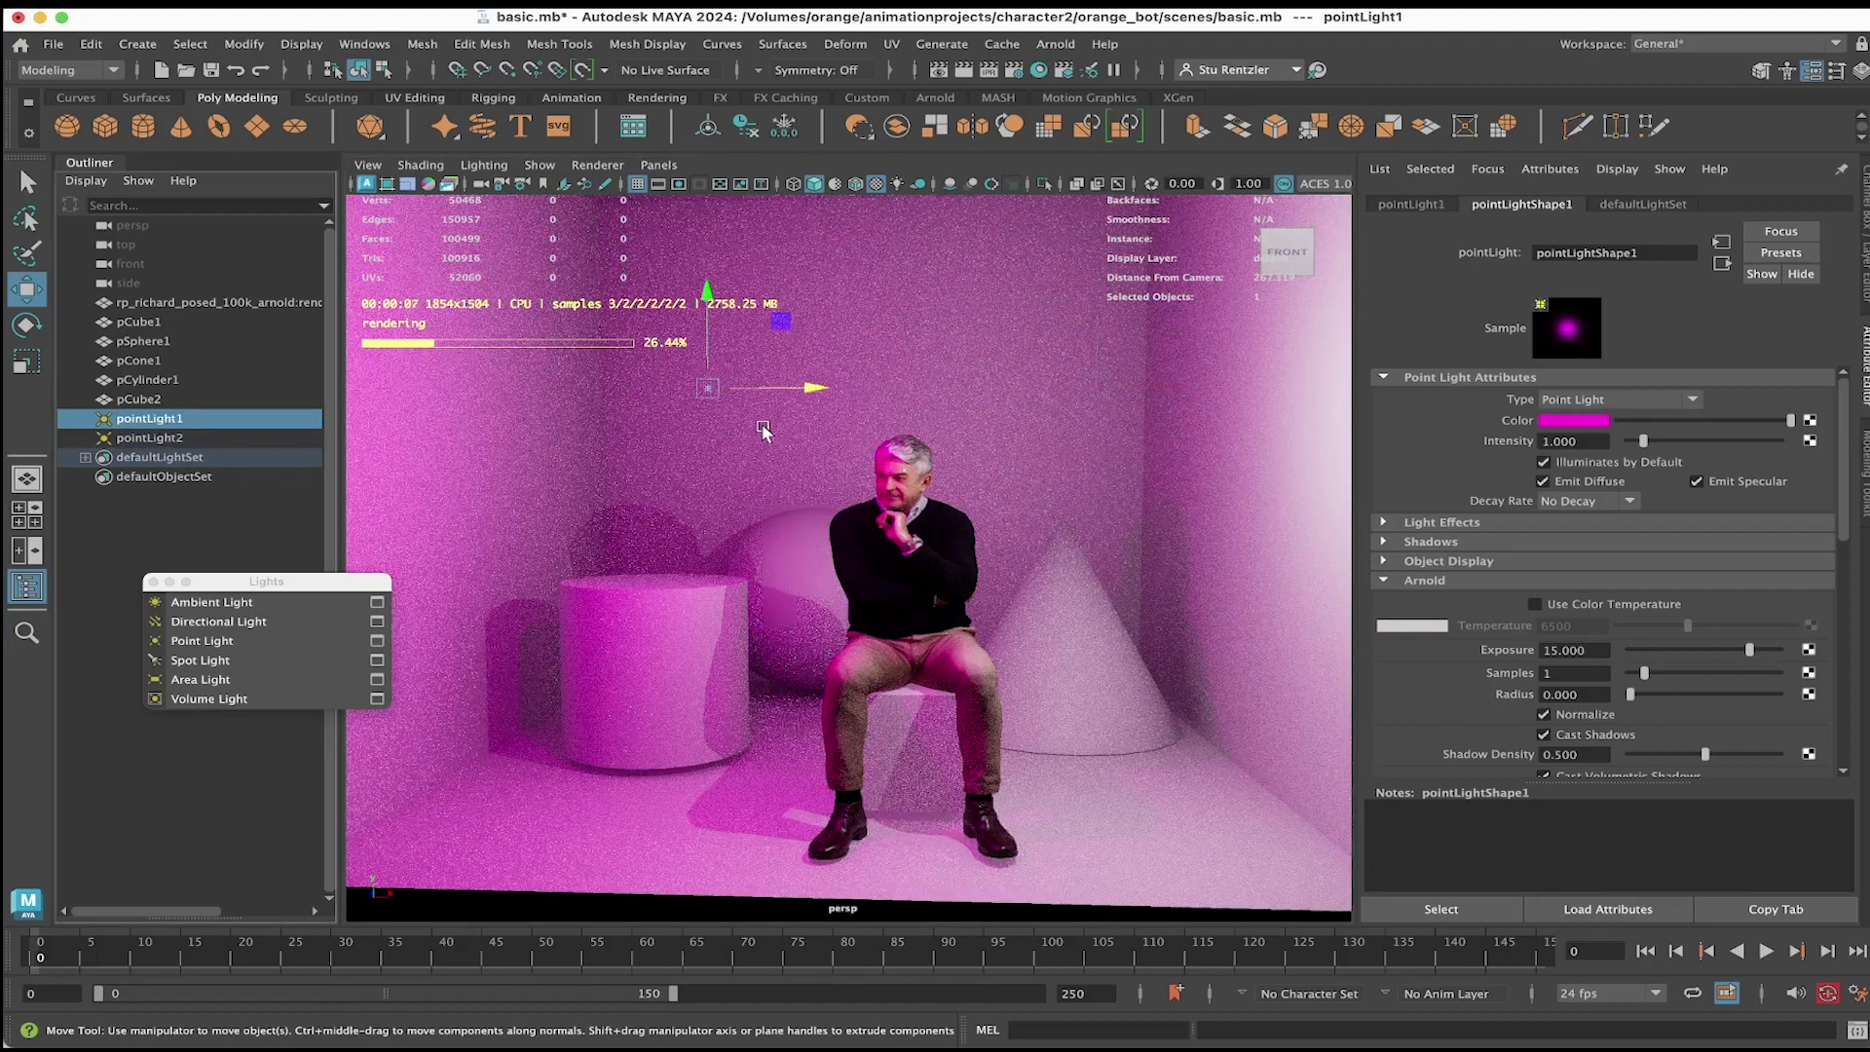
pyautogui.click(159, 440)
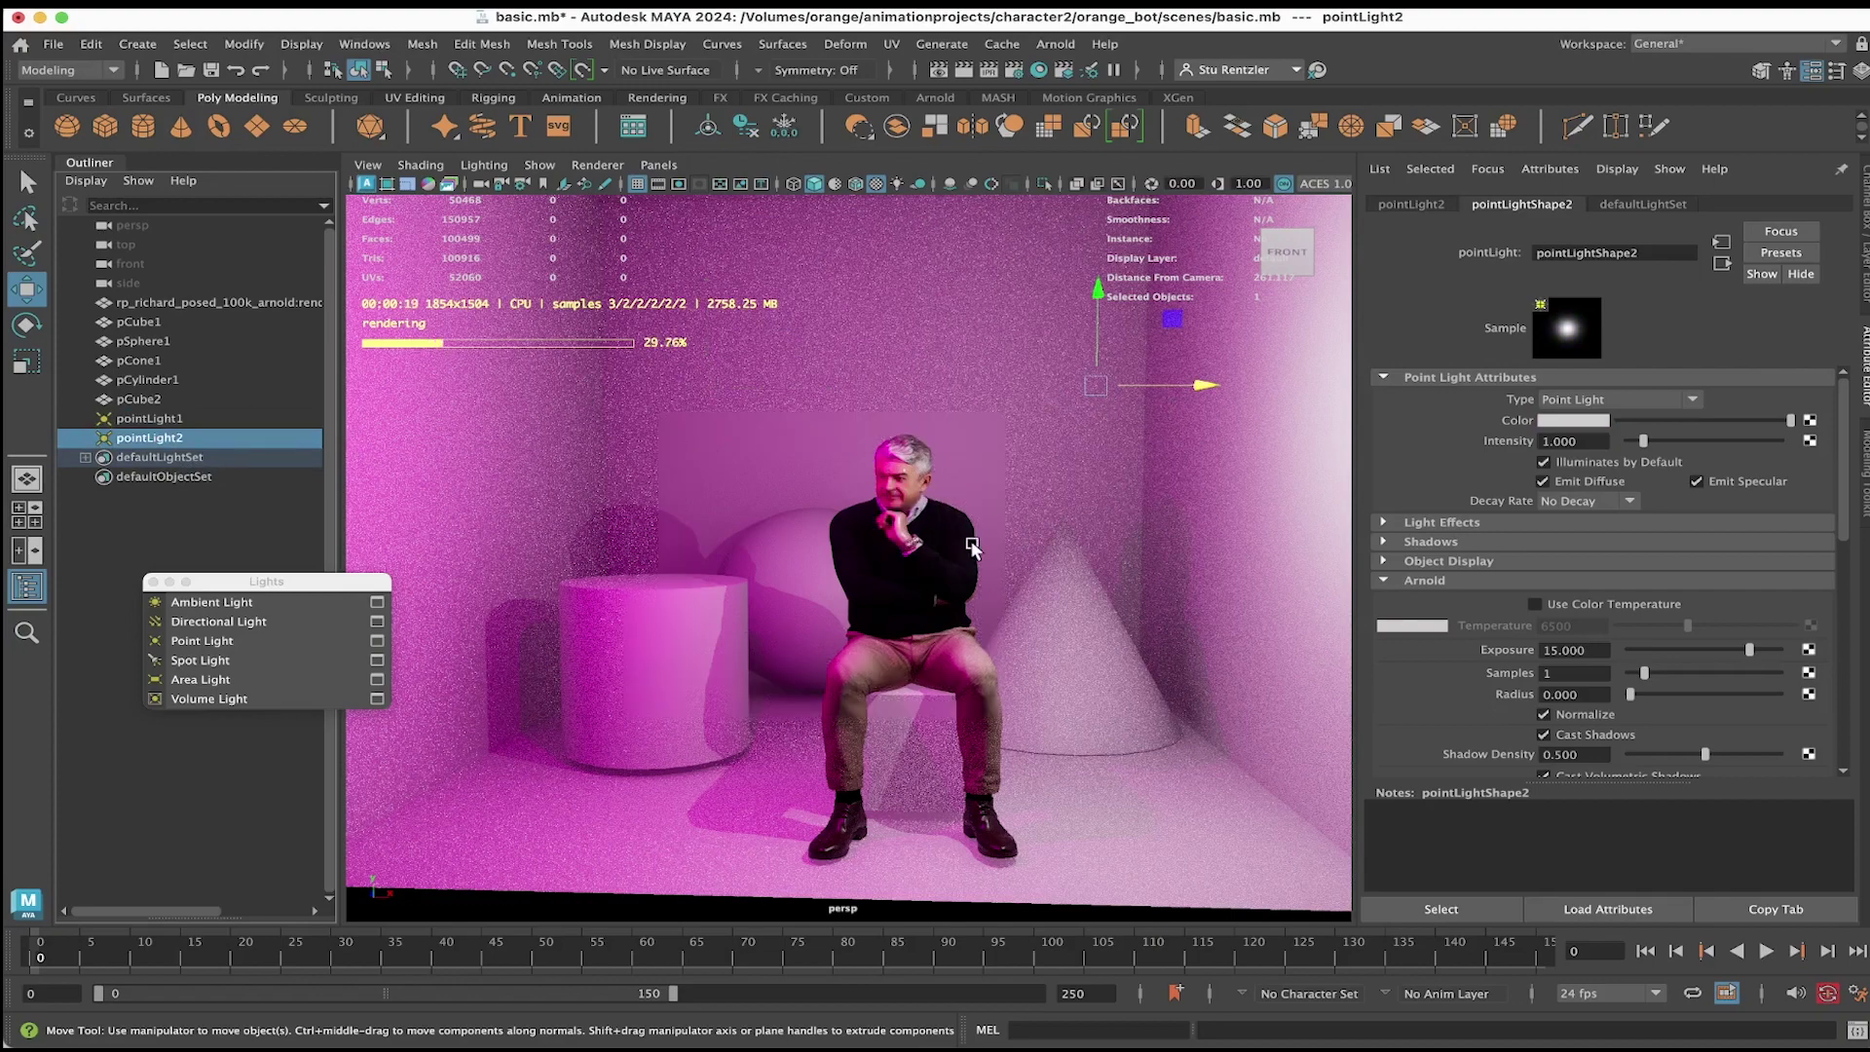
pyautogui.scroll(-3, 1506, 614)
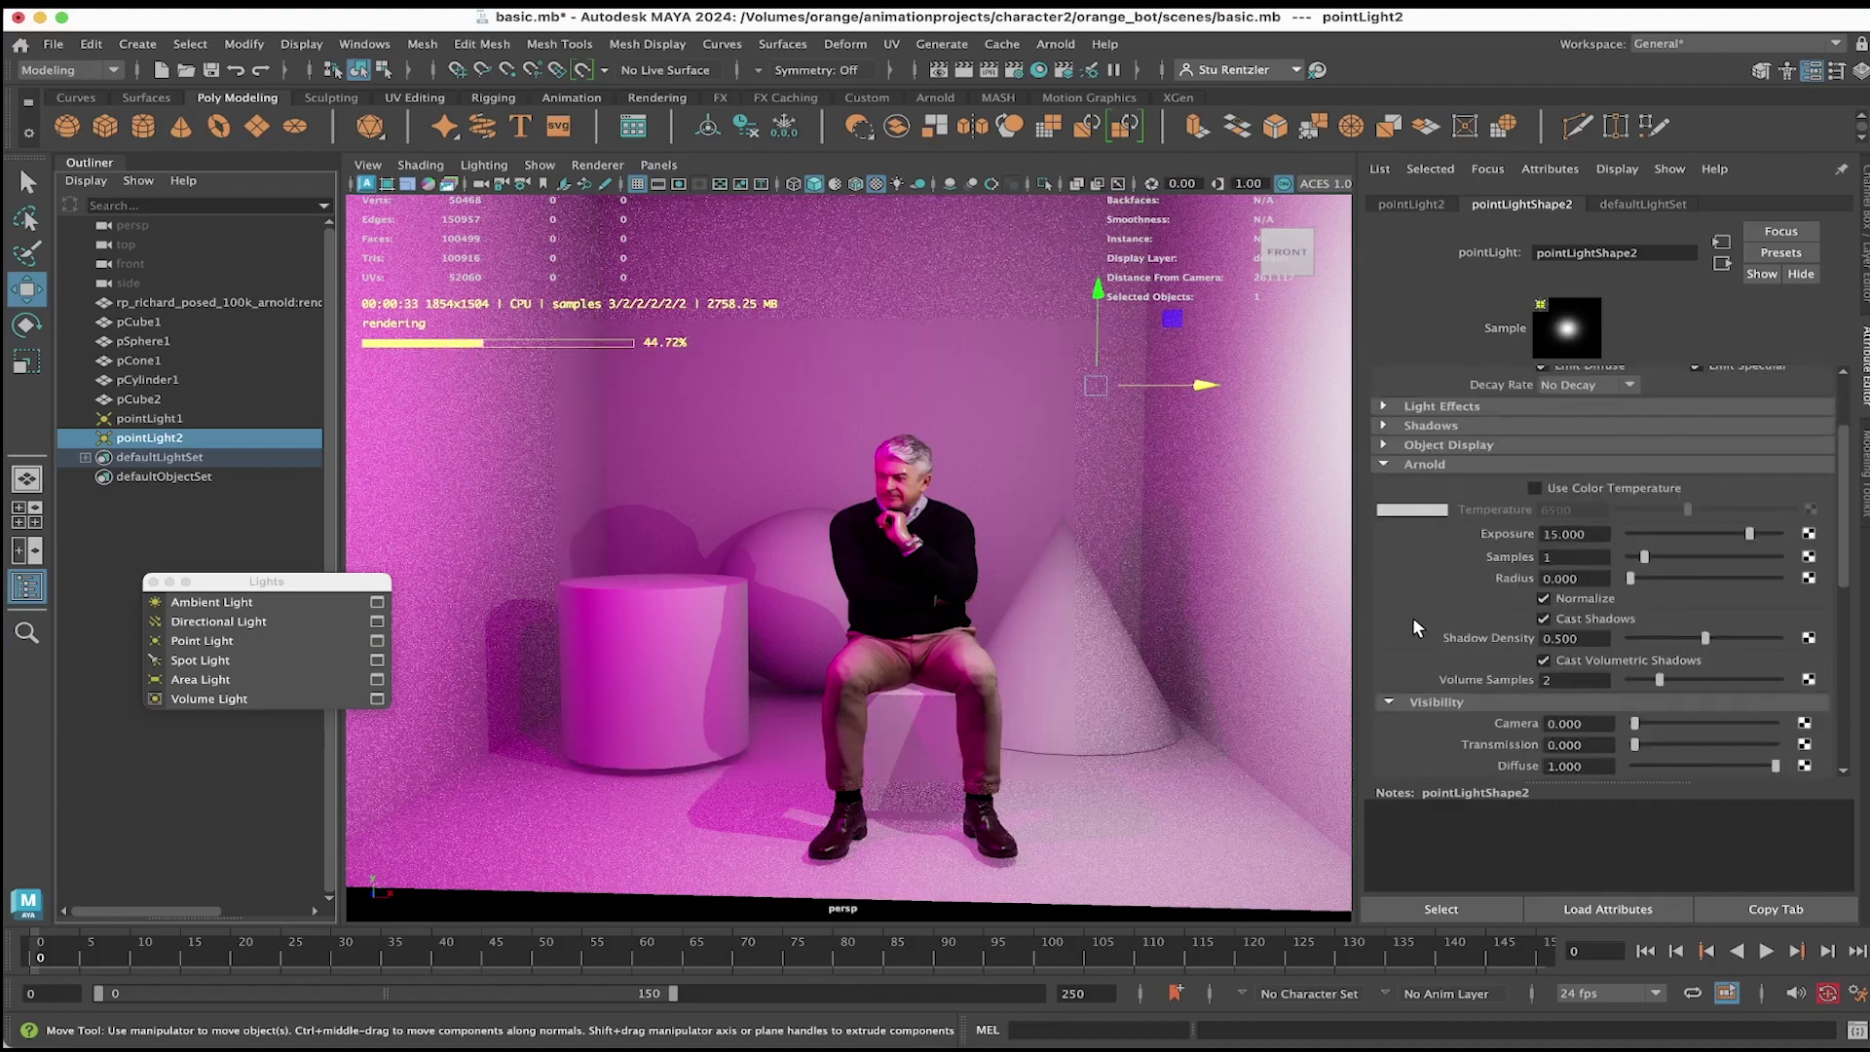
pyautogui.scroll(-2, 1430, 636)
pyautogui.scroll(-4, 1455, 649)
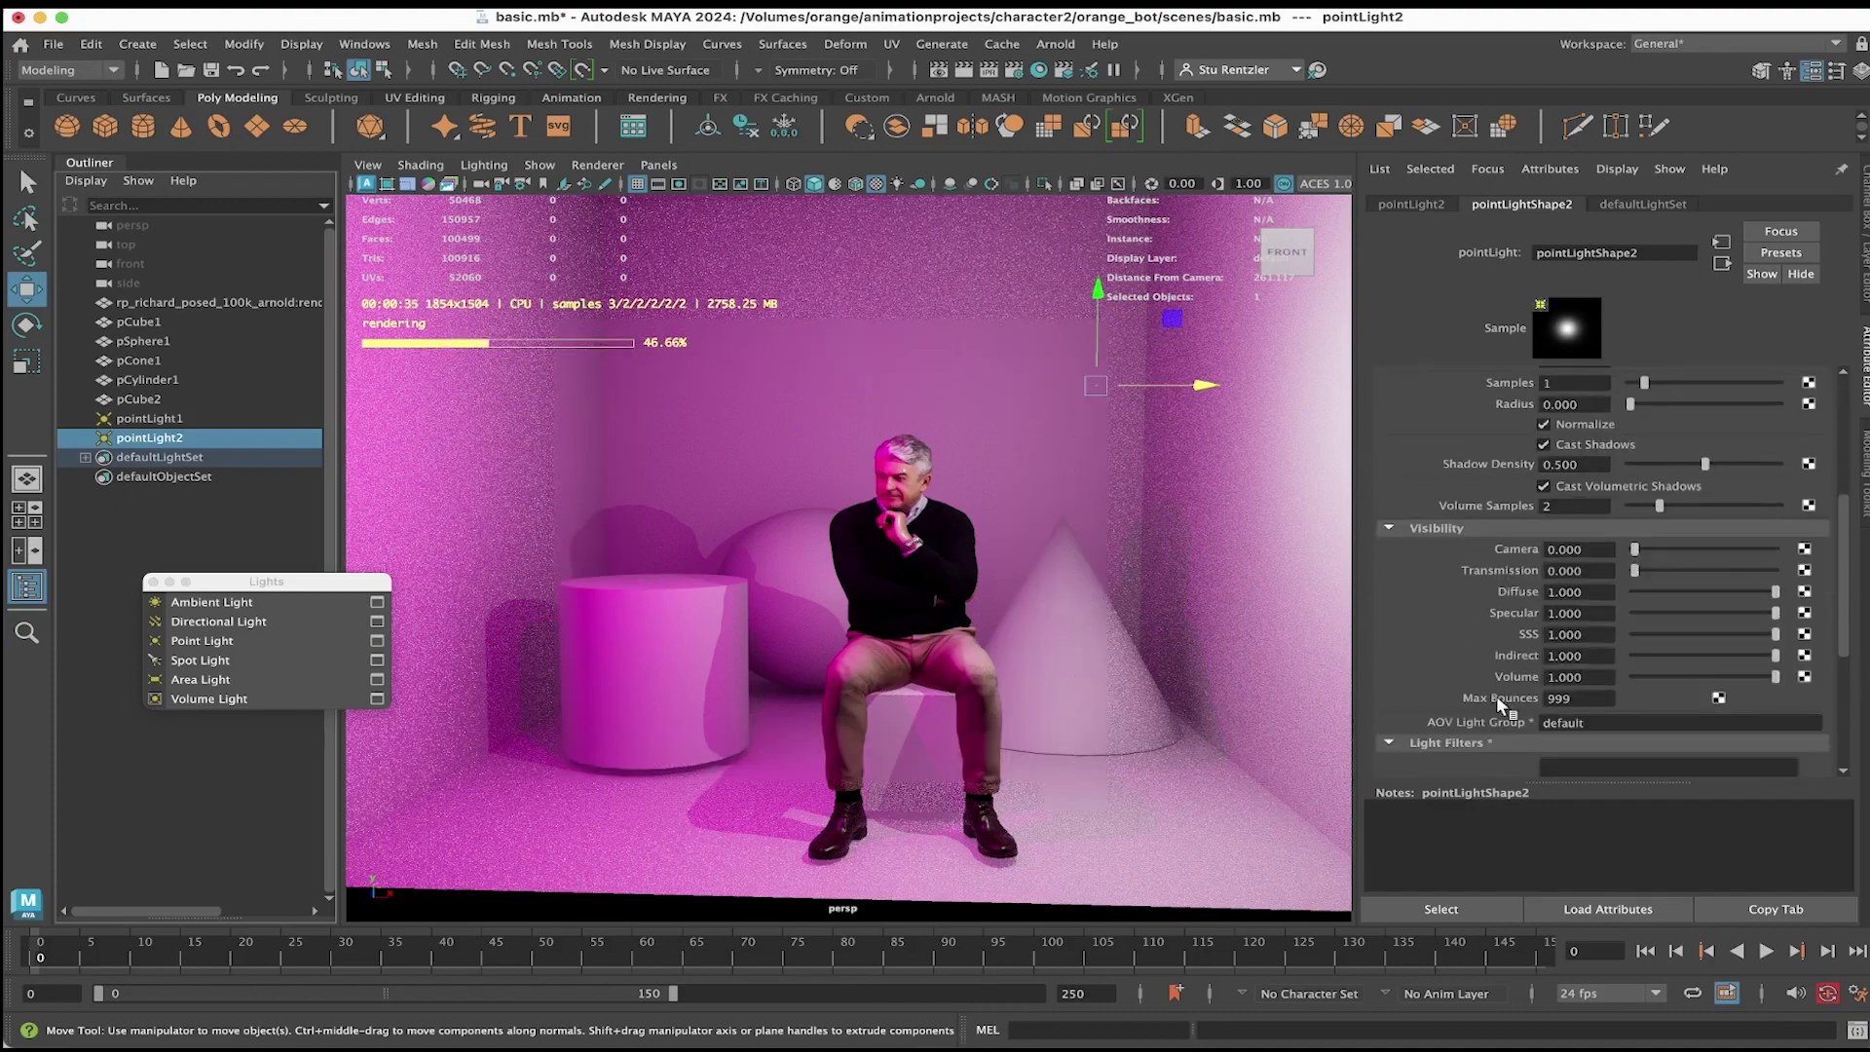
pyautogui.click(1589, 693)
pyautogui.press('Return')
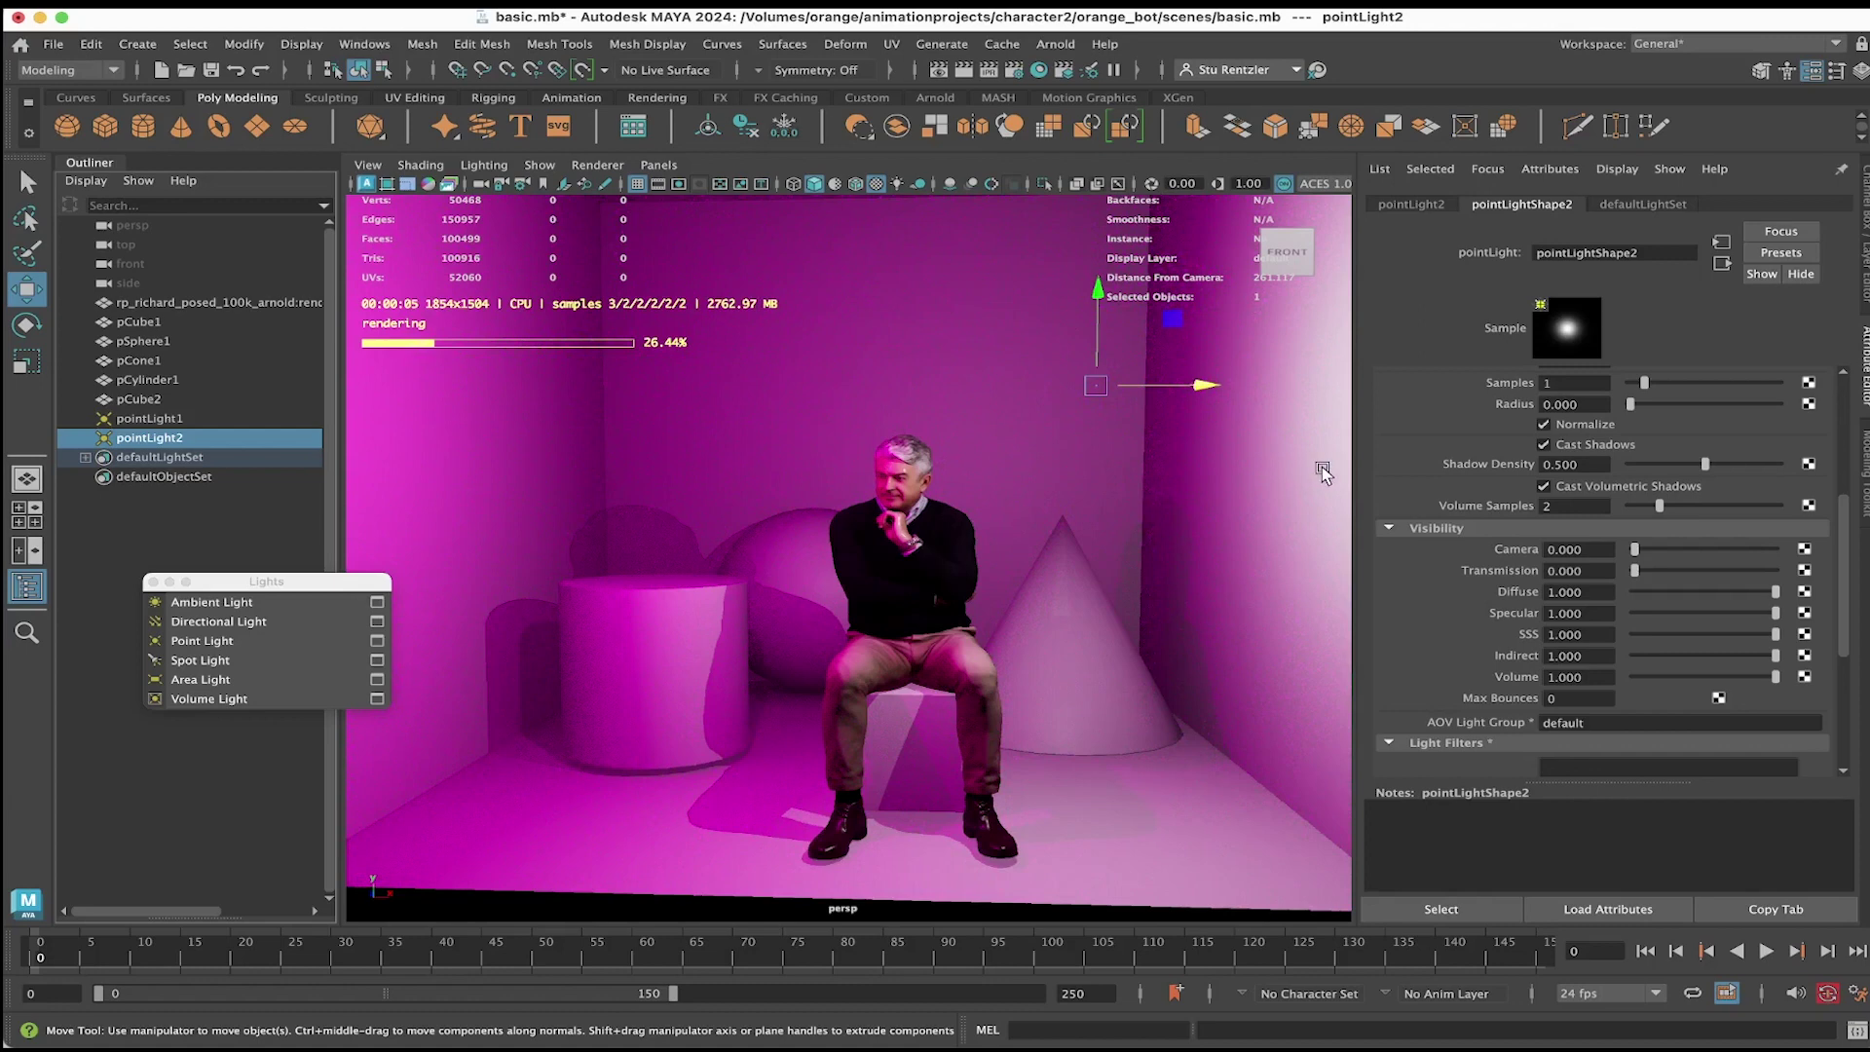
pyautogui.click(185, 417)
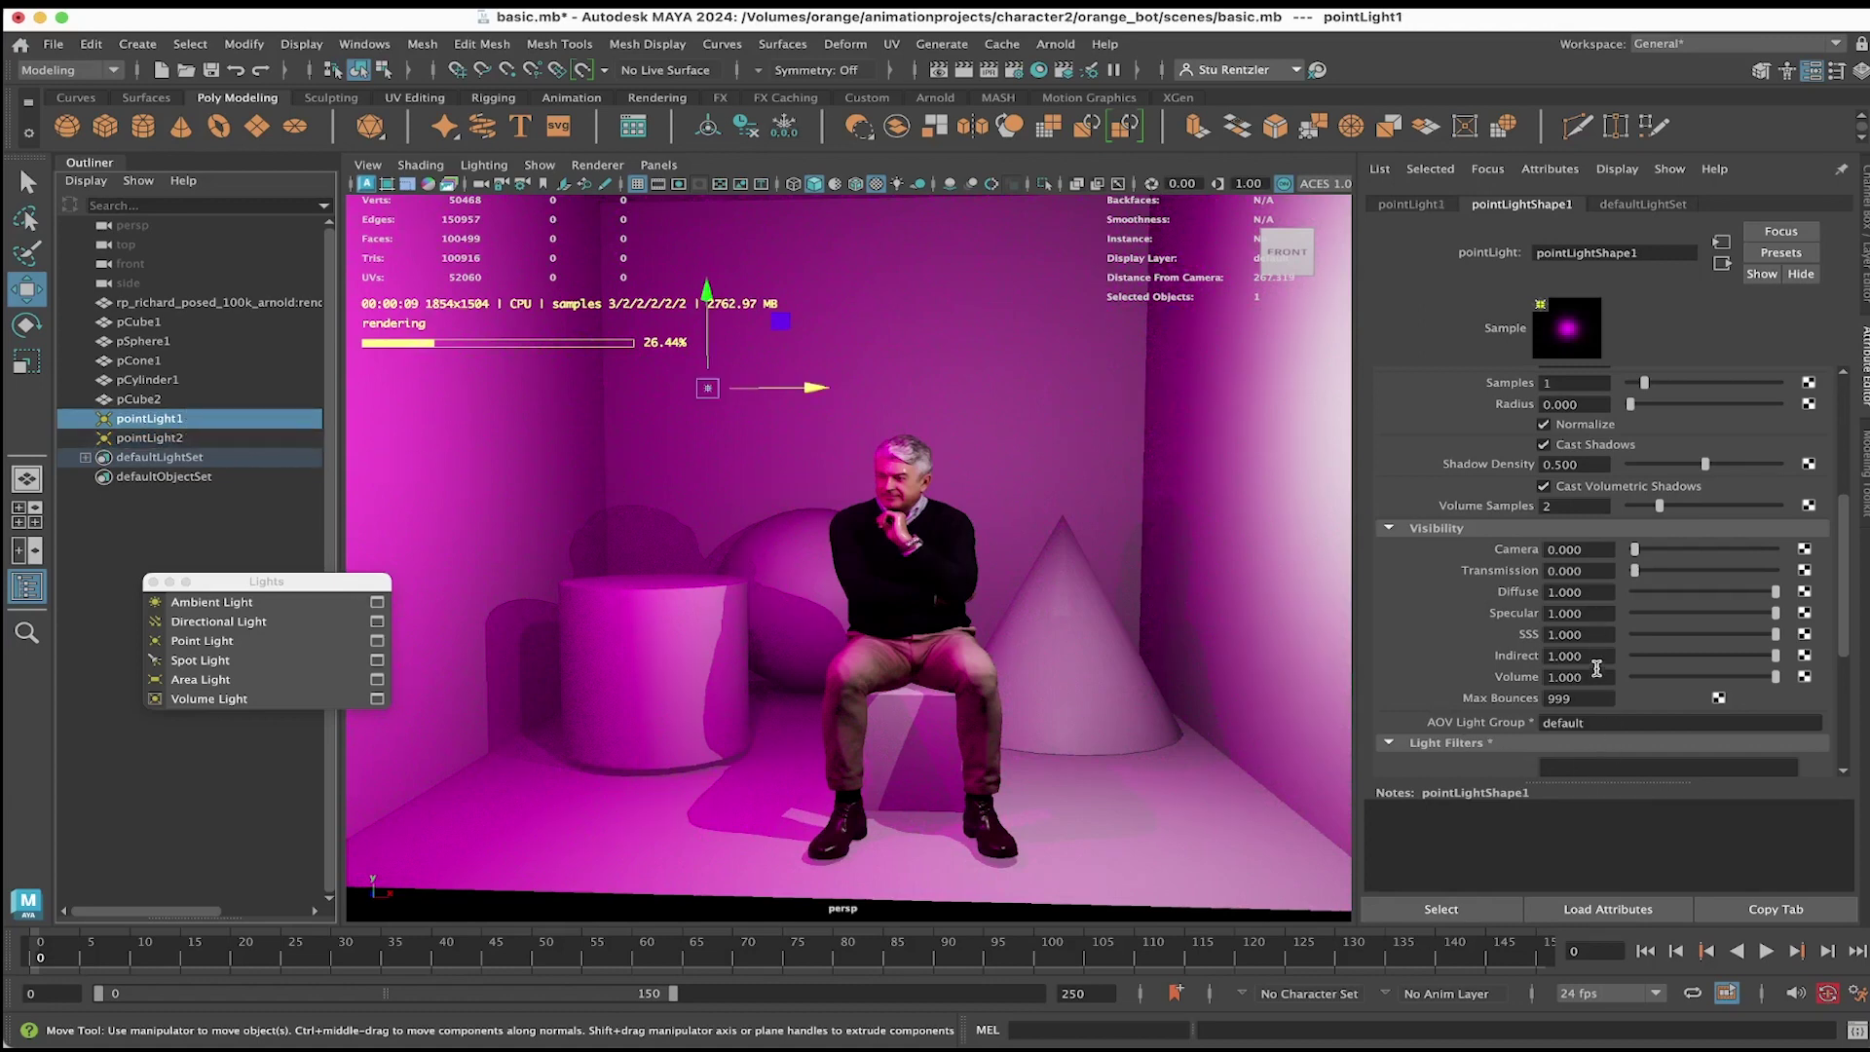
pyautogui.doubleClick(1596, 699)
pyautogui.write('0')
pyautogui.press('Return')
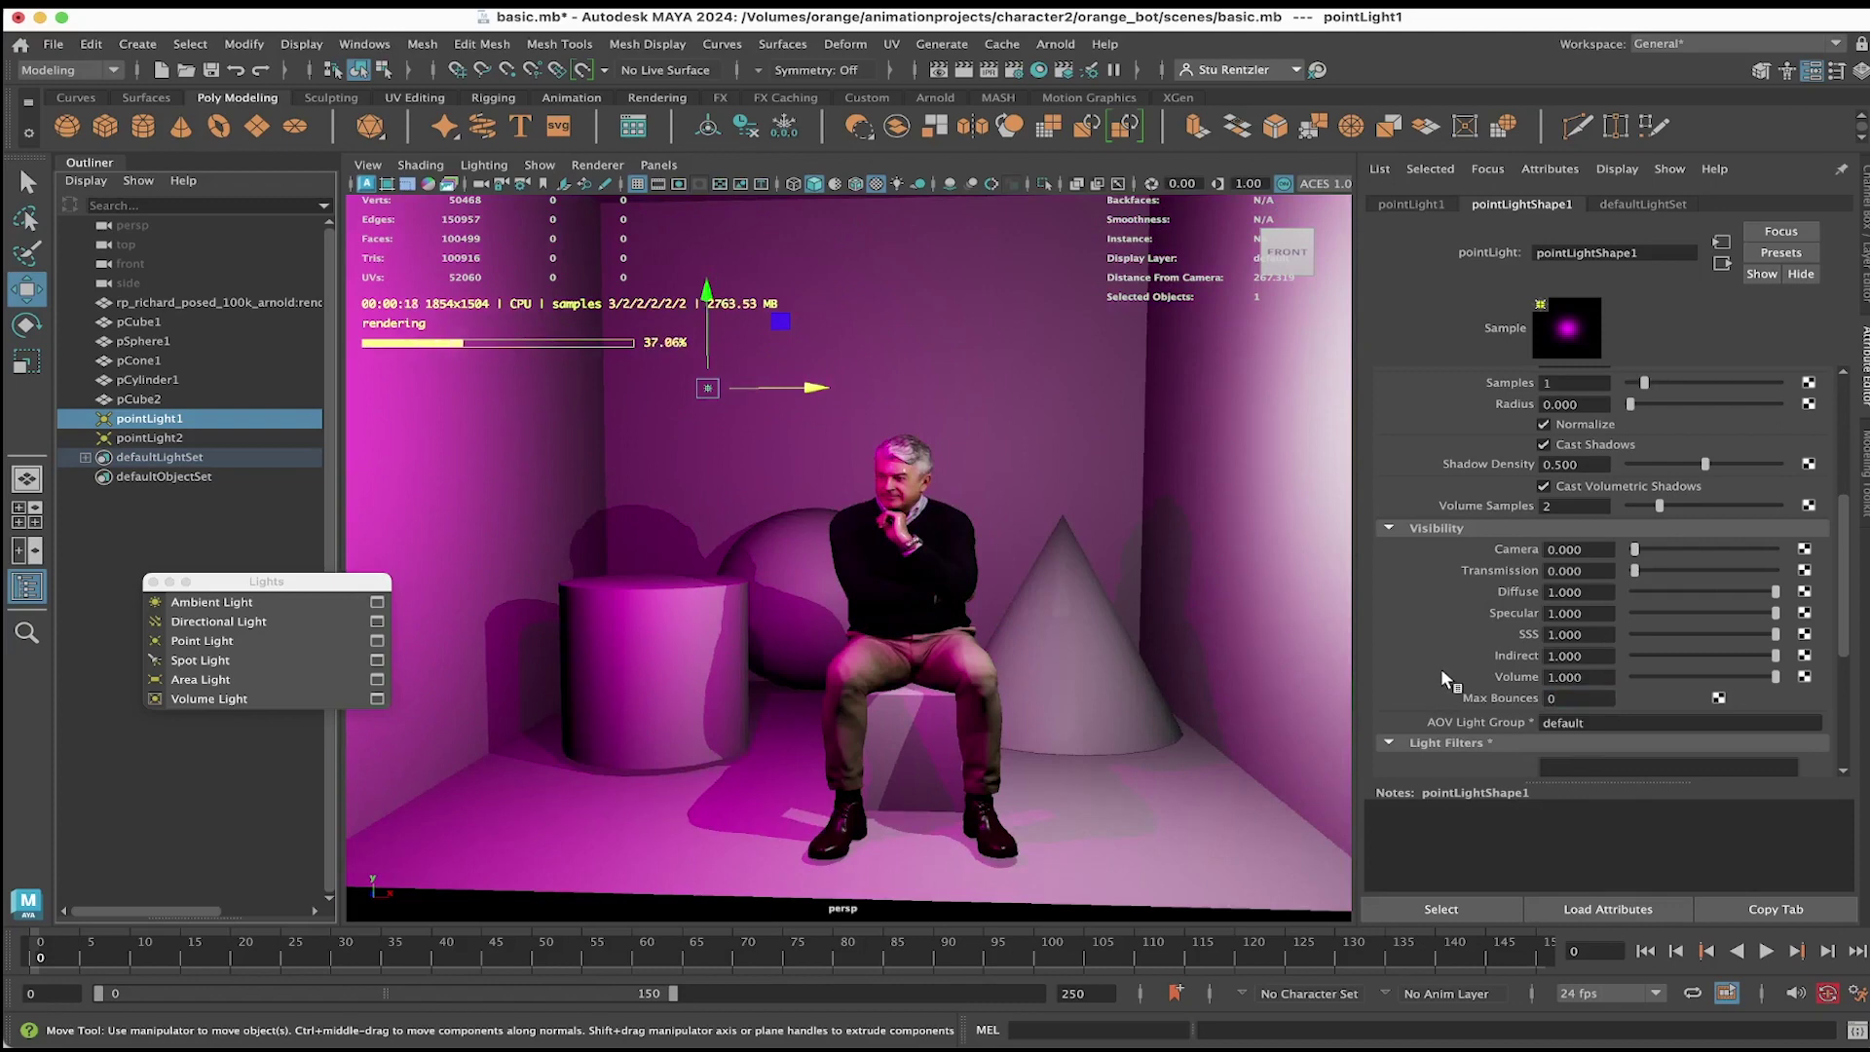
pyautogui.doubleClick(1583, 698)
pyautogui.write('999')
pyautogui.press('Return')
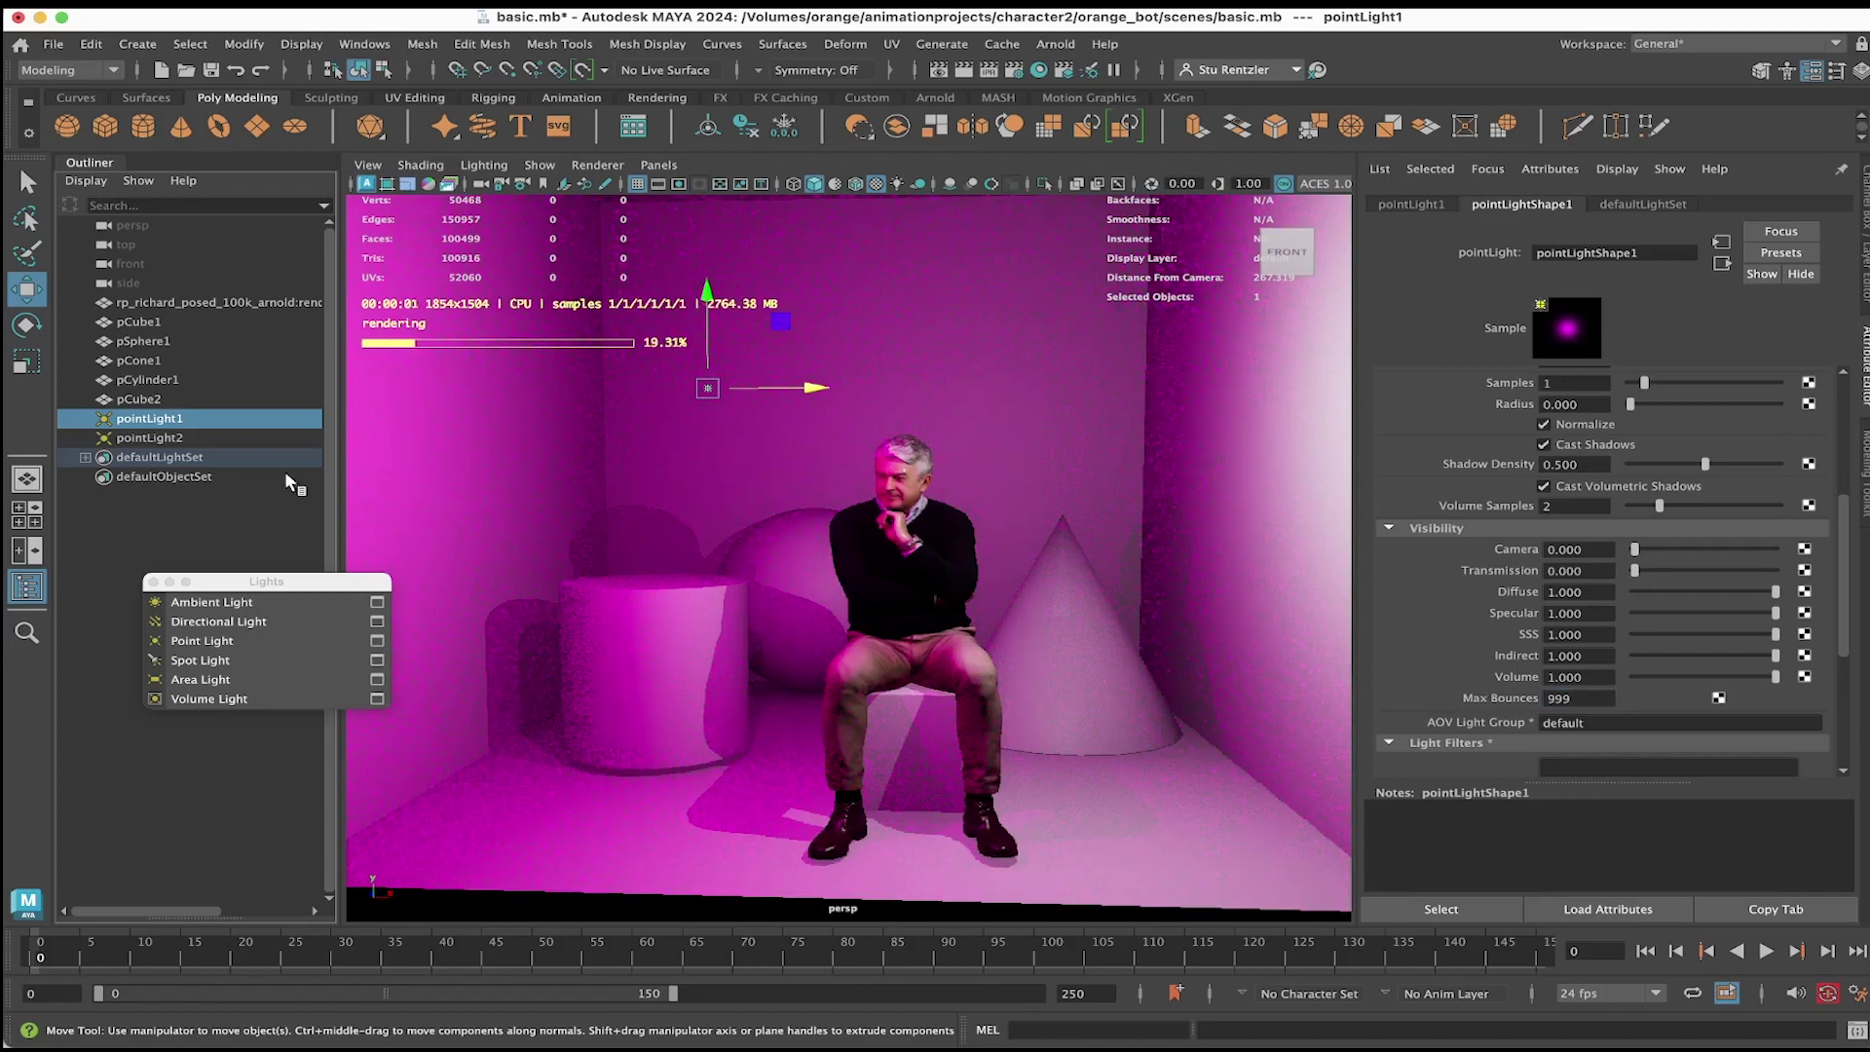
pyautogui.click(156, 438)
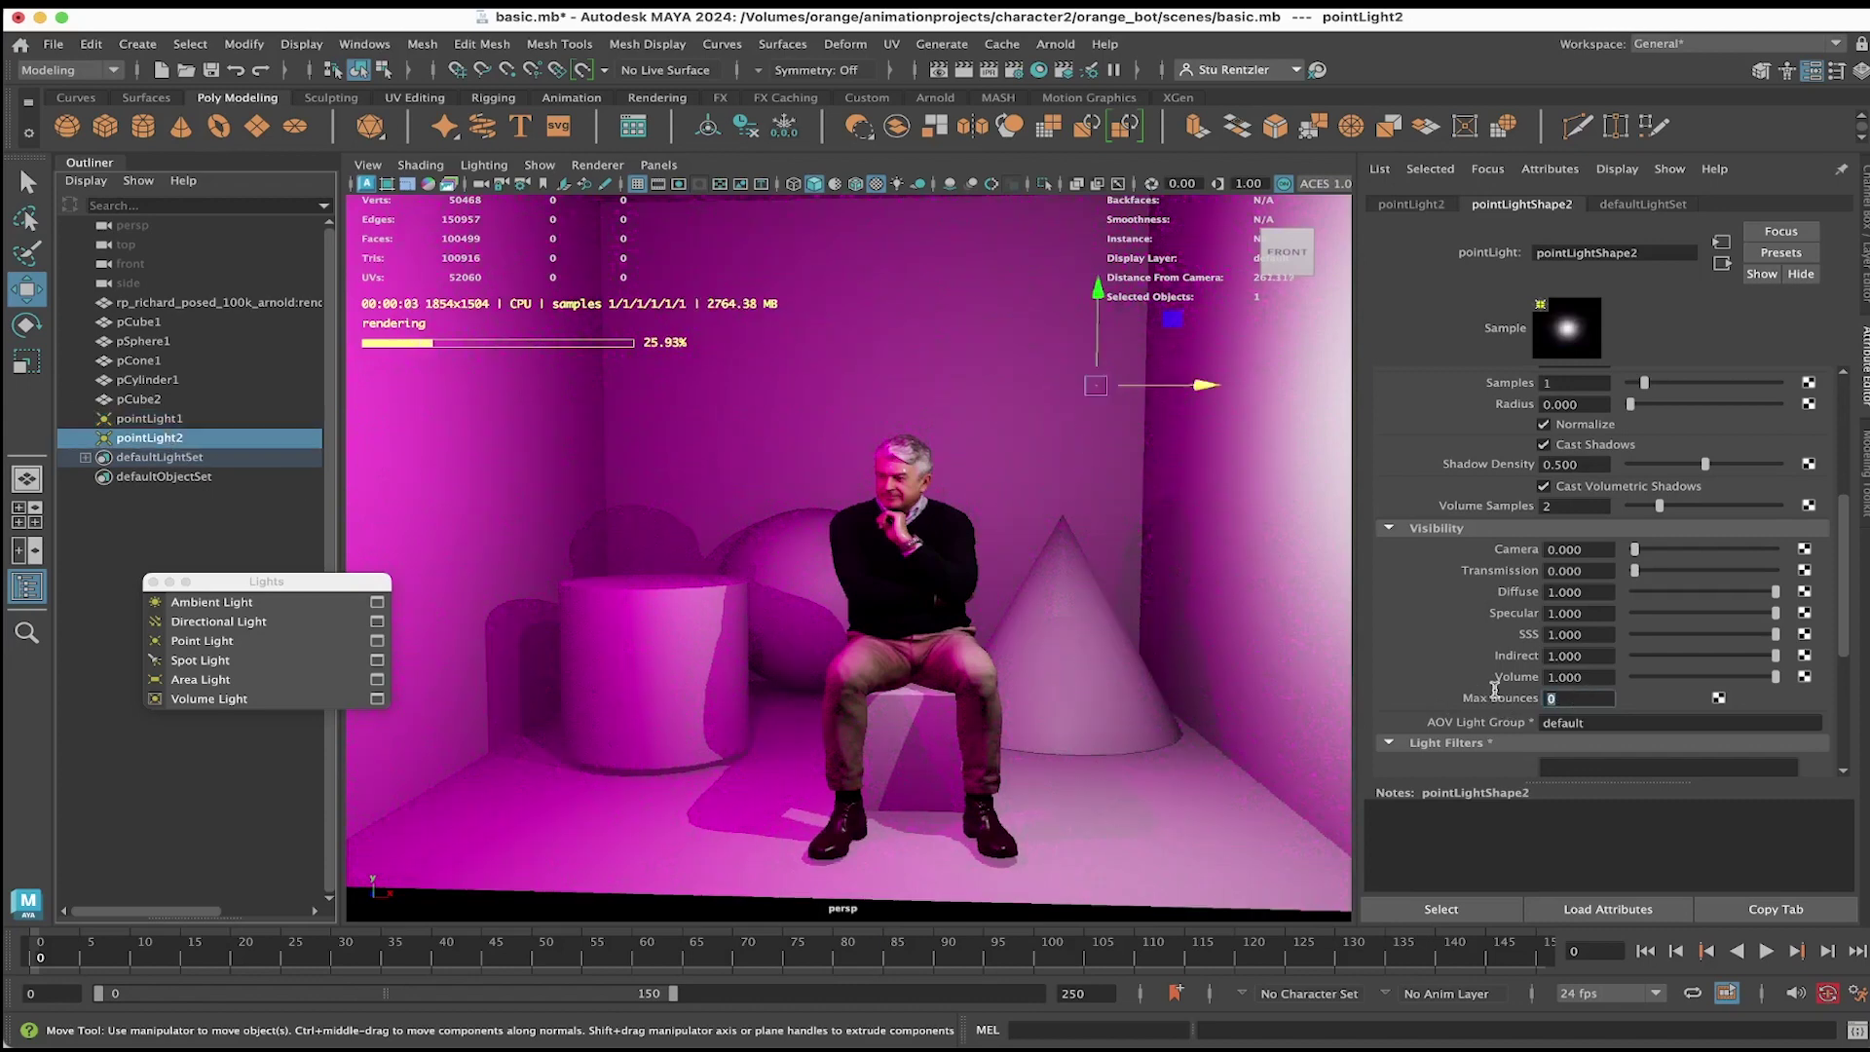
pyautogui.write('999')
pyautogui.press('Return')
pyautogui.scroll(-3, 847, 545)
# Step: Delete the magenta pointLight1 and clear the selection
pyautogui.keyDown('alt'); pyautogui.moveTo(847, 546); pyautogui.dragTo(772, 445); pyautogui.keyUp('alt')
pyautogui.click(772, 445)
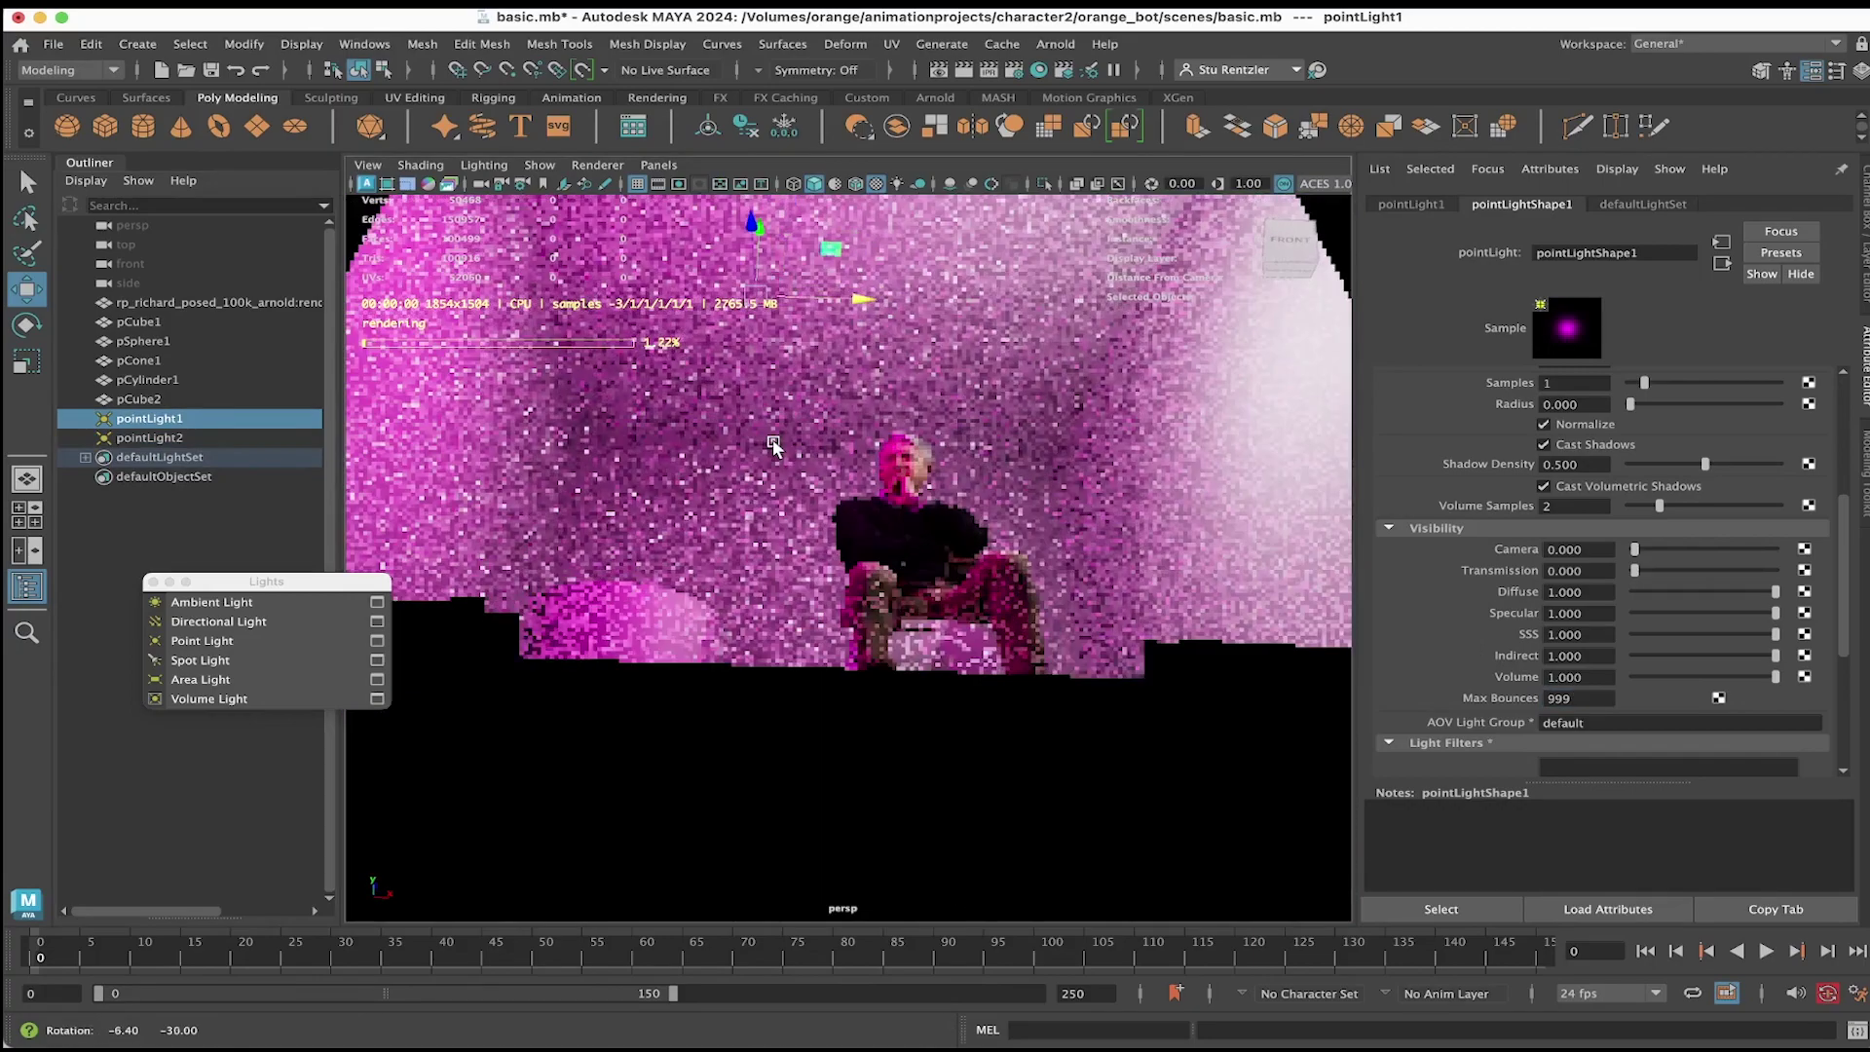
pyautogui.press('Delete')
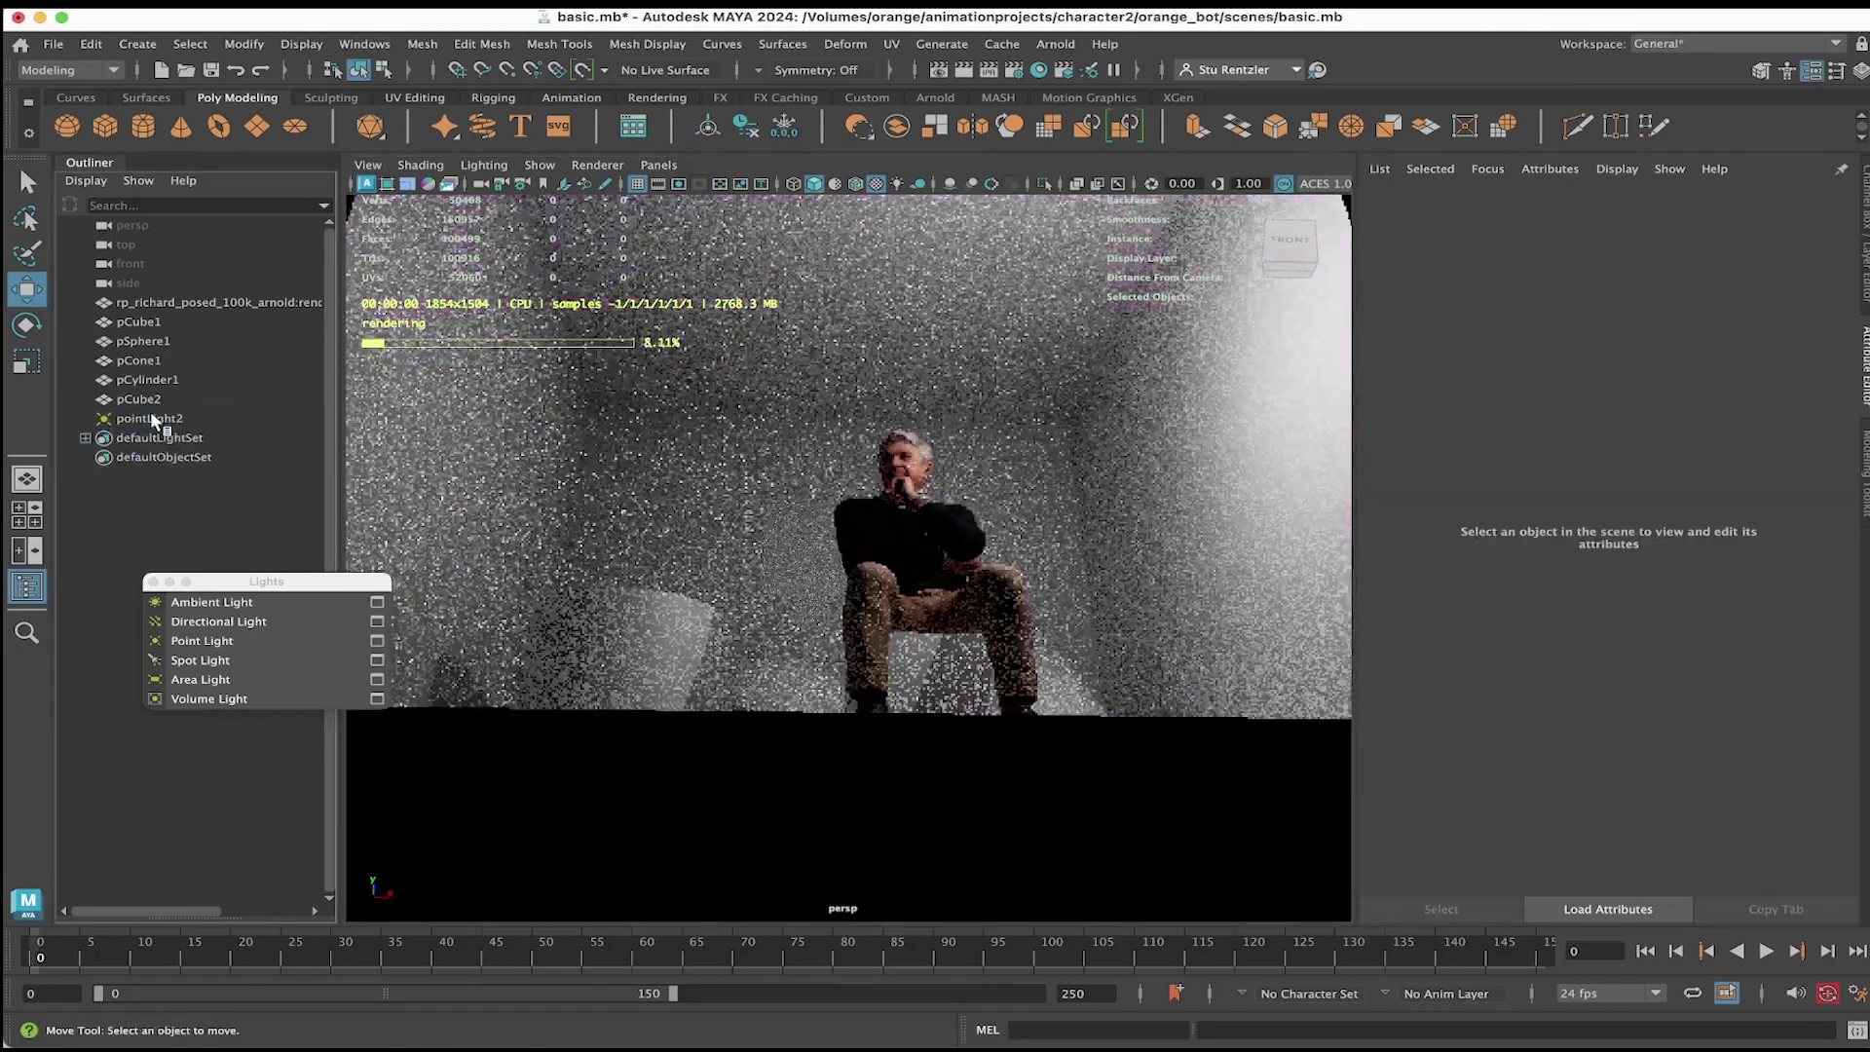
pyautogui.click(150, 417)
pyautogui.click(93, 703)
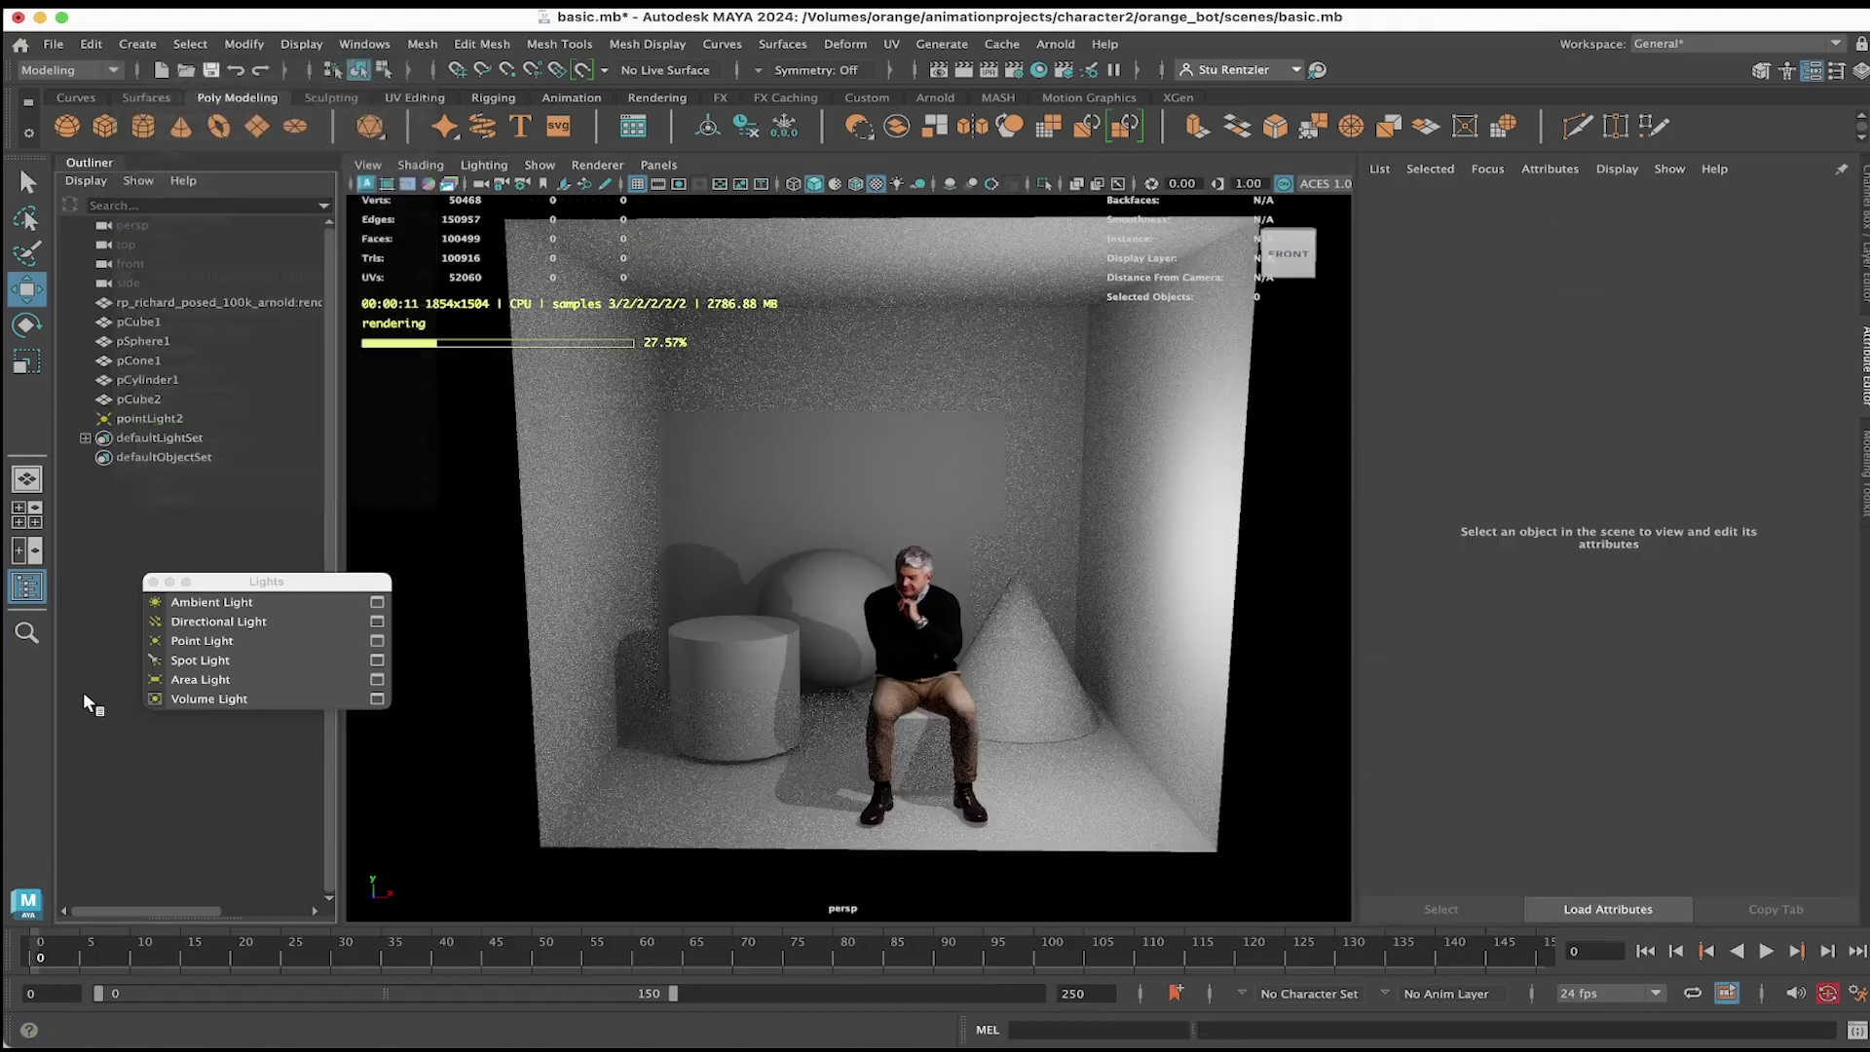
# Step: Create spotLight1 and raise it above the seated man
pyautogui.click(191, 670)
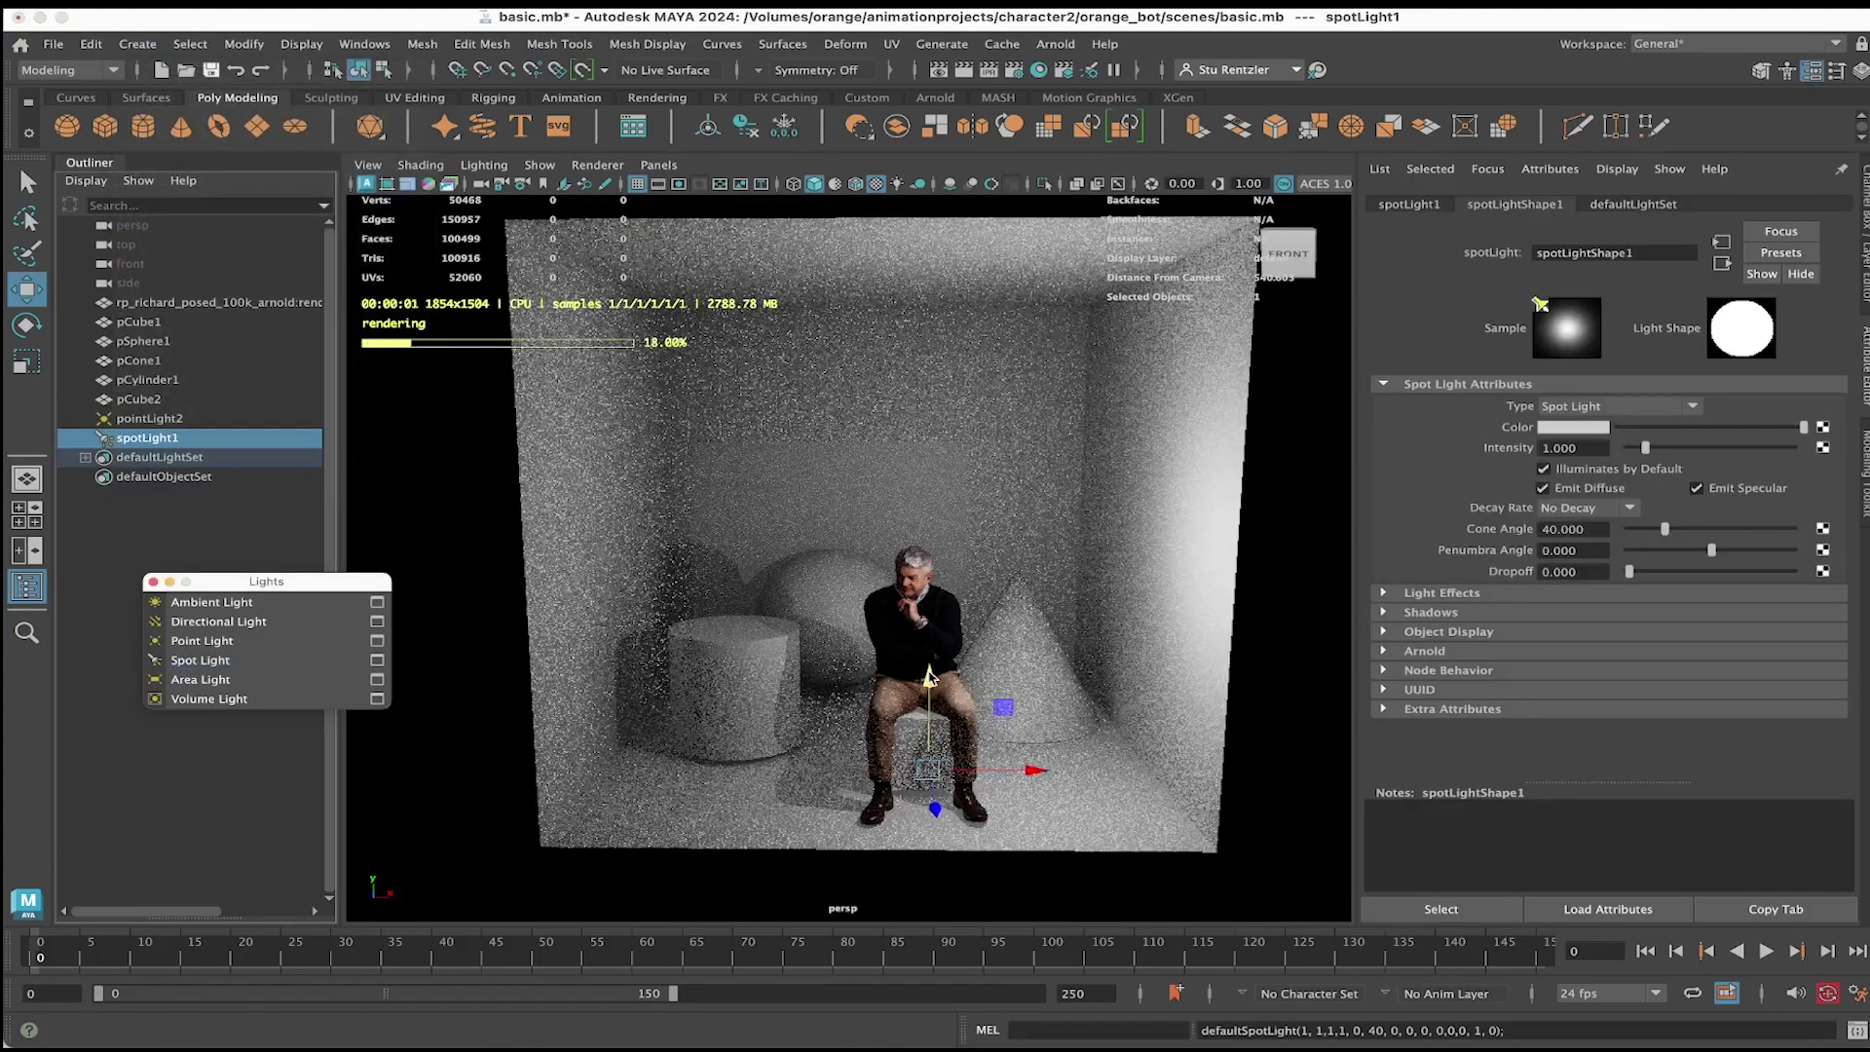
pyautogui.moveTo(921, 755); pyautogui.dragTo(954, 449)
pyautogui.keyDown('alt'); pyautogui.moveTo(1013, 643); pyautogui.dragTo(857, 535); pyautogui.keyUp('alt')
pyautogui.keyDown('alt'); pyautogui.moveTo(857, 534); pyautogui.dragTo(945, 637, button='right'); pyautogui.keyUp('alt')
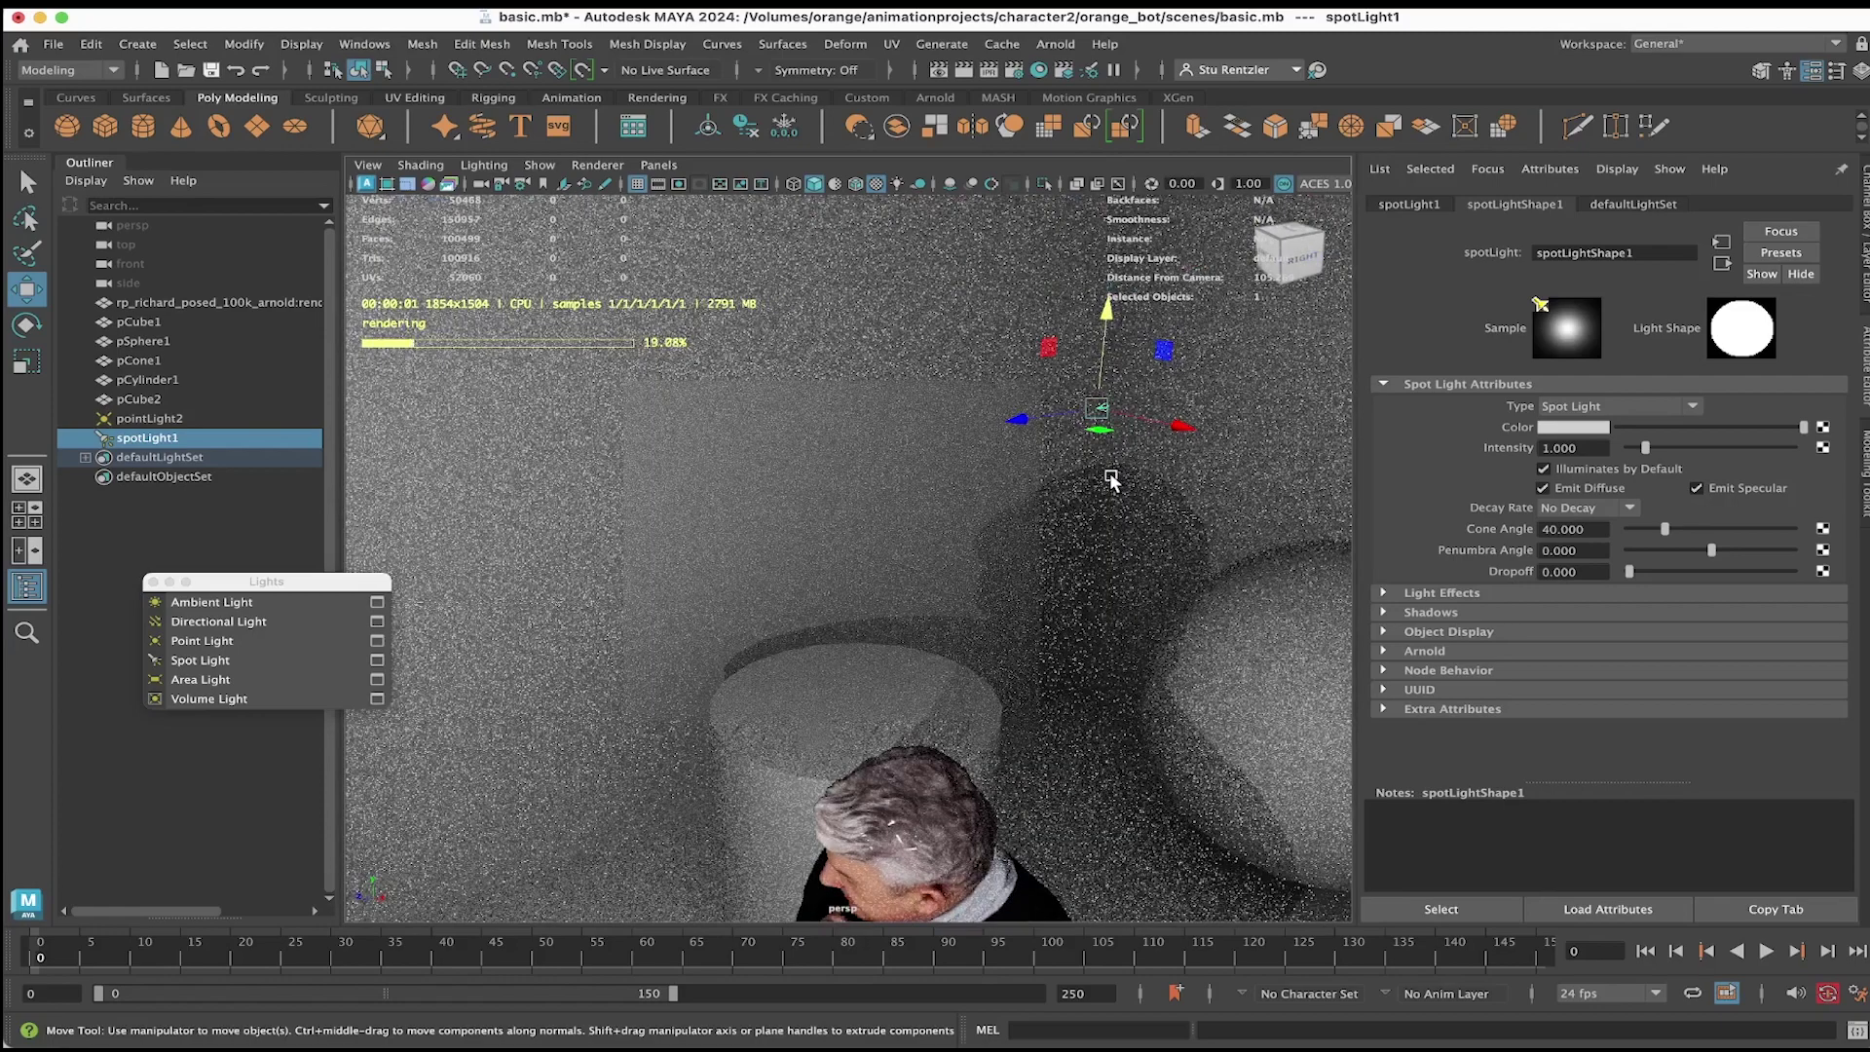
pyautogui.scroll(-5, 1120, 448)
pyautogui.press('r')
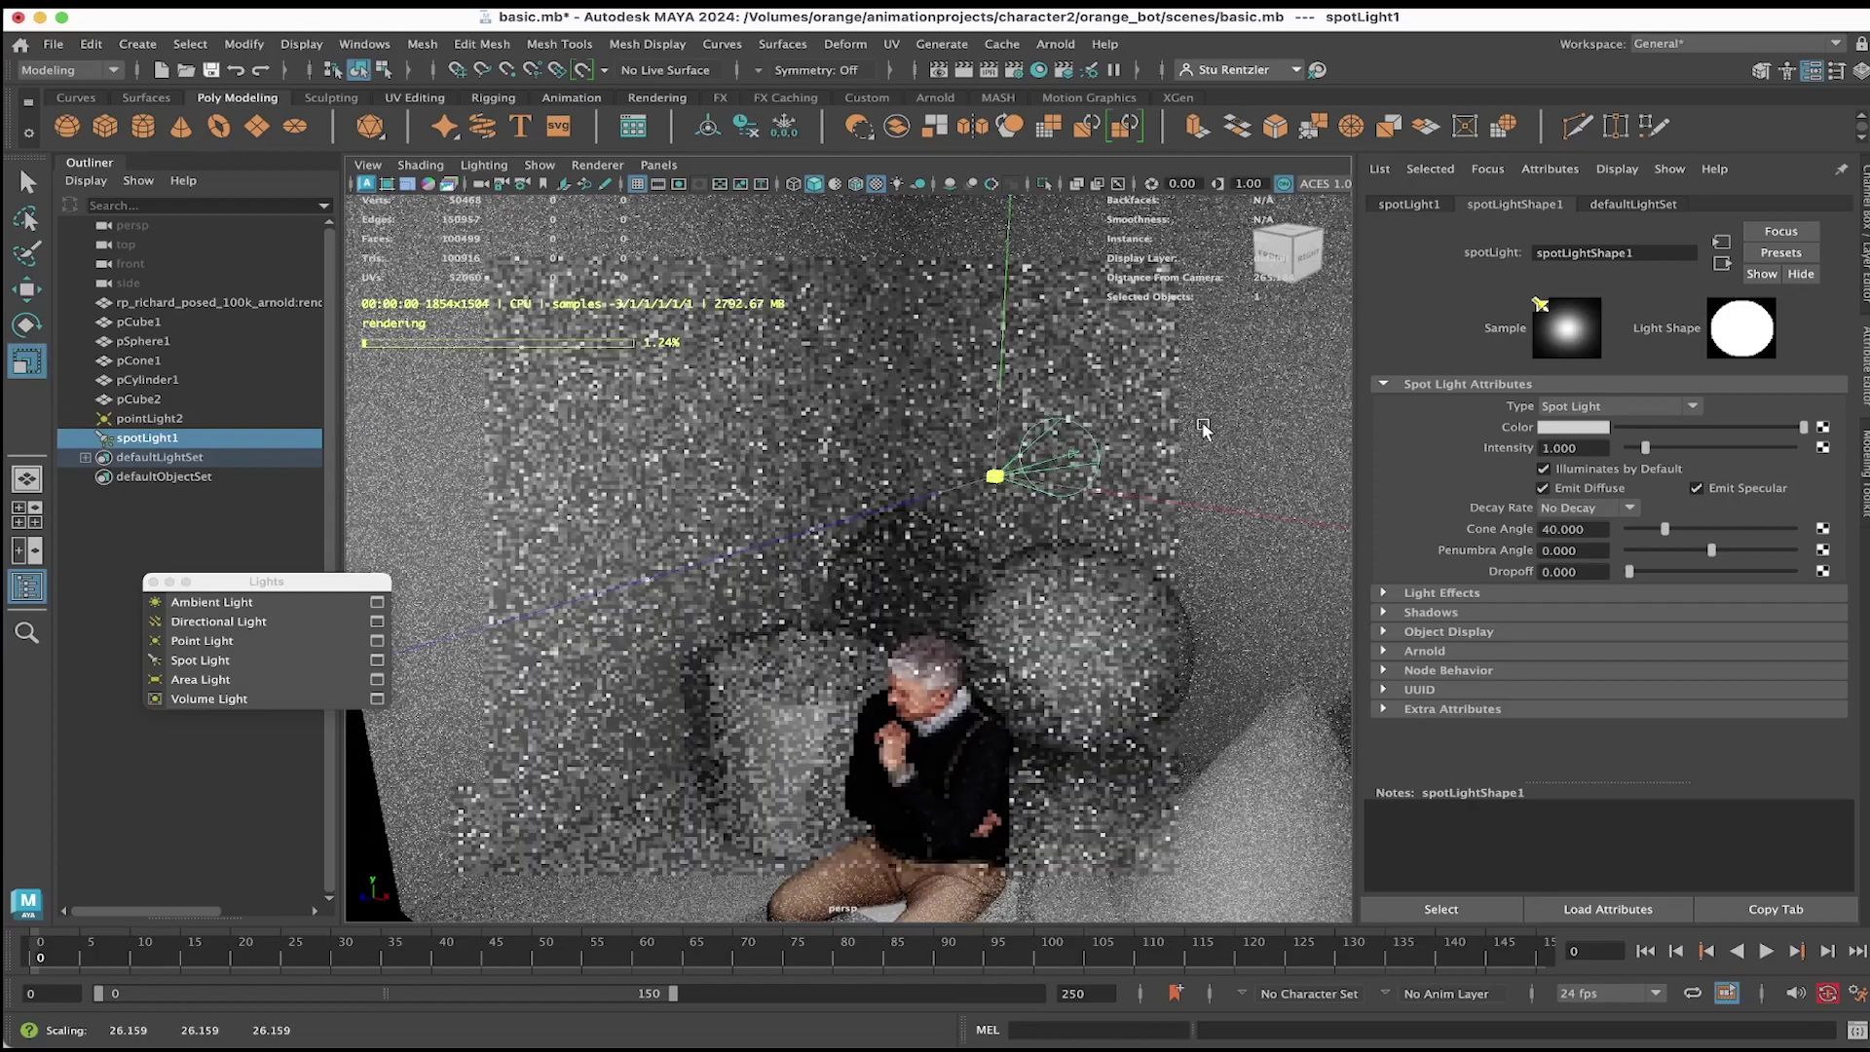
pyautogui.scroll(-3, 1000, 570)
pyautogui.keyDown('alt'); pyautogui.moveTo(1000, 570); pyautogui.dragTo(1037, 582); pyautogui.keyUp('alt')
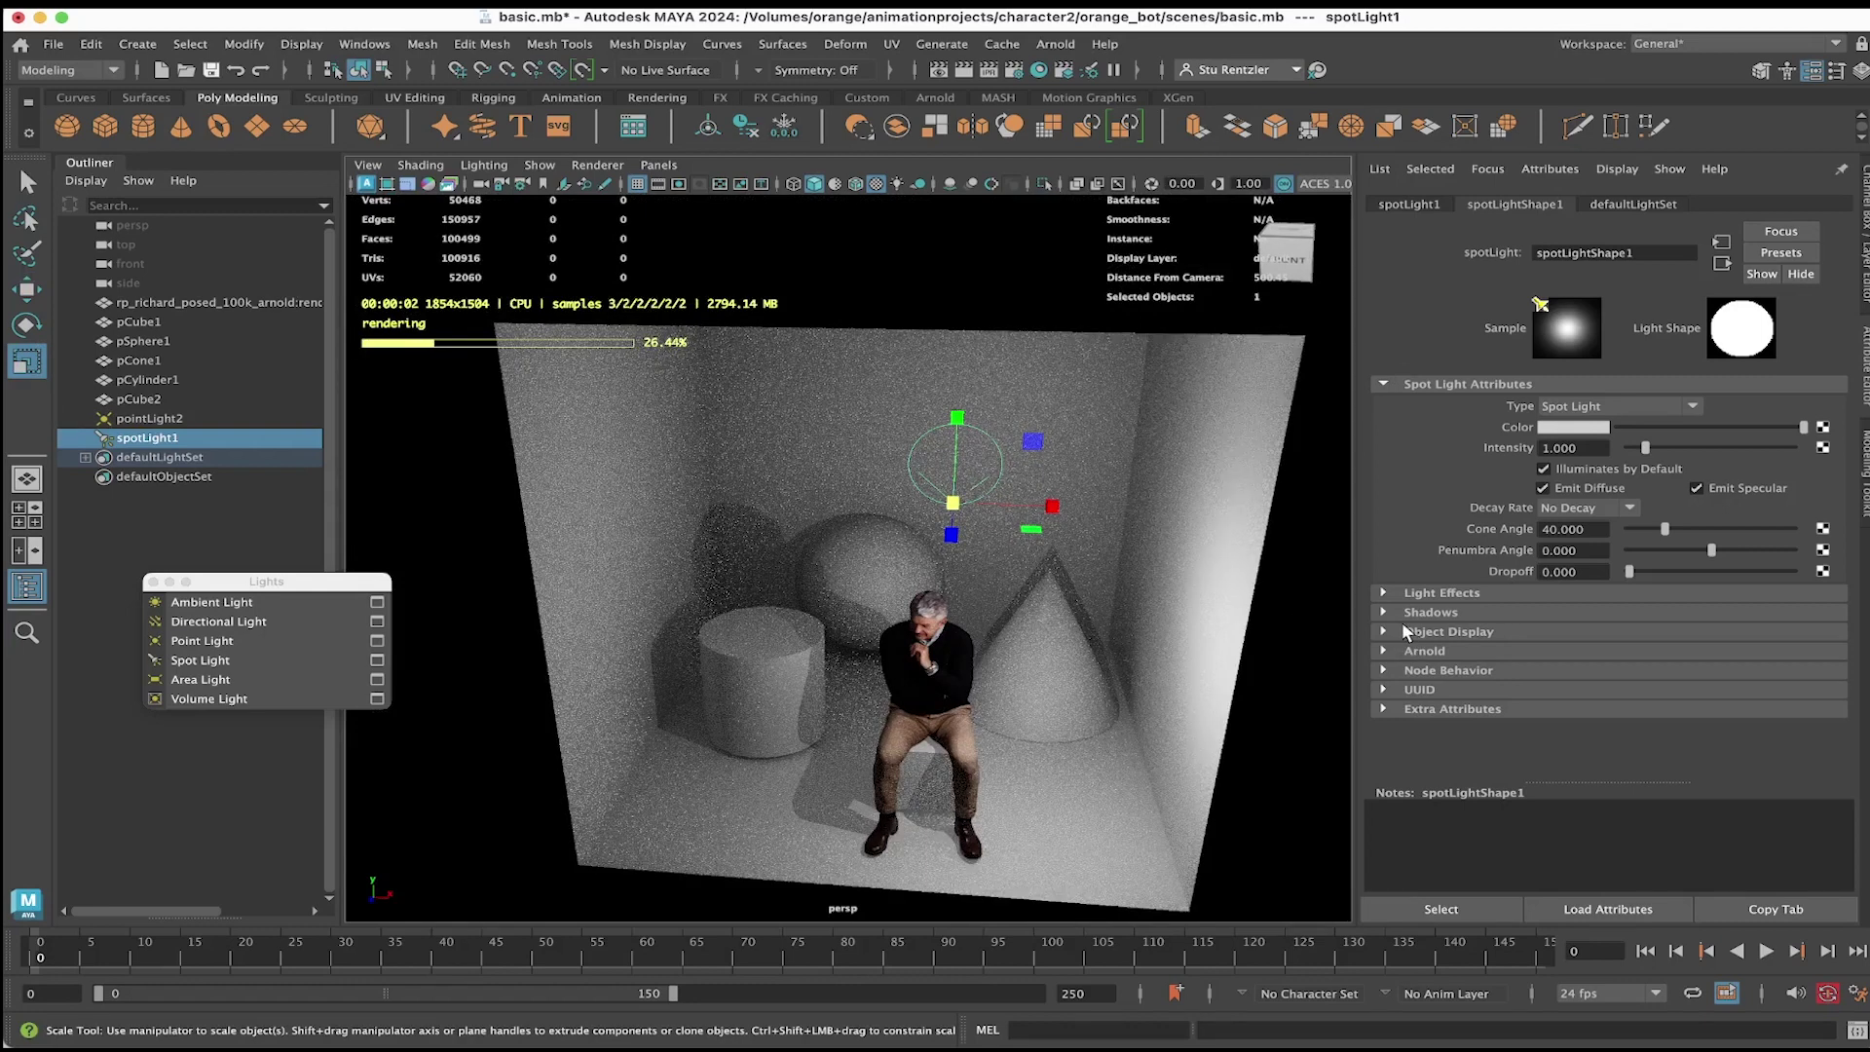
# Step: Set spotLight1's Arnold exposure to 18
pyautogui.click(1384, 651)
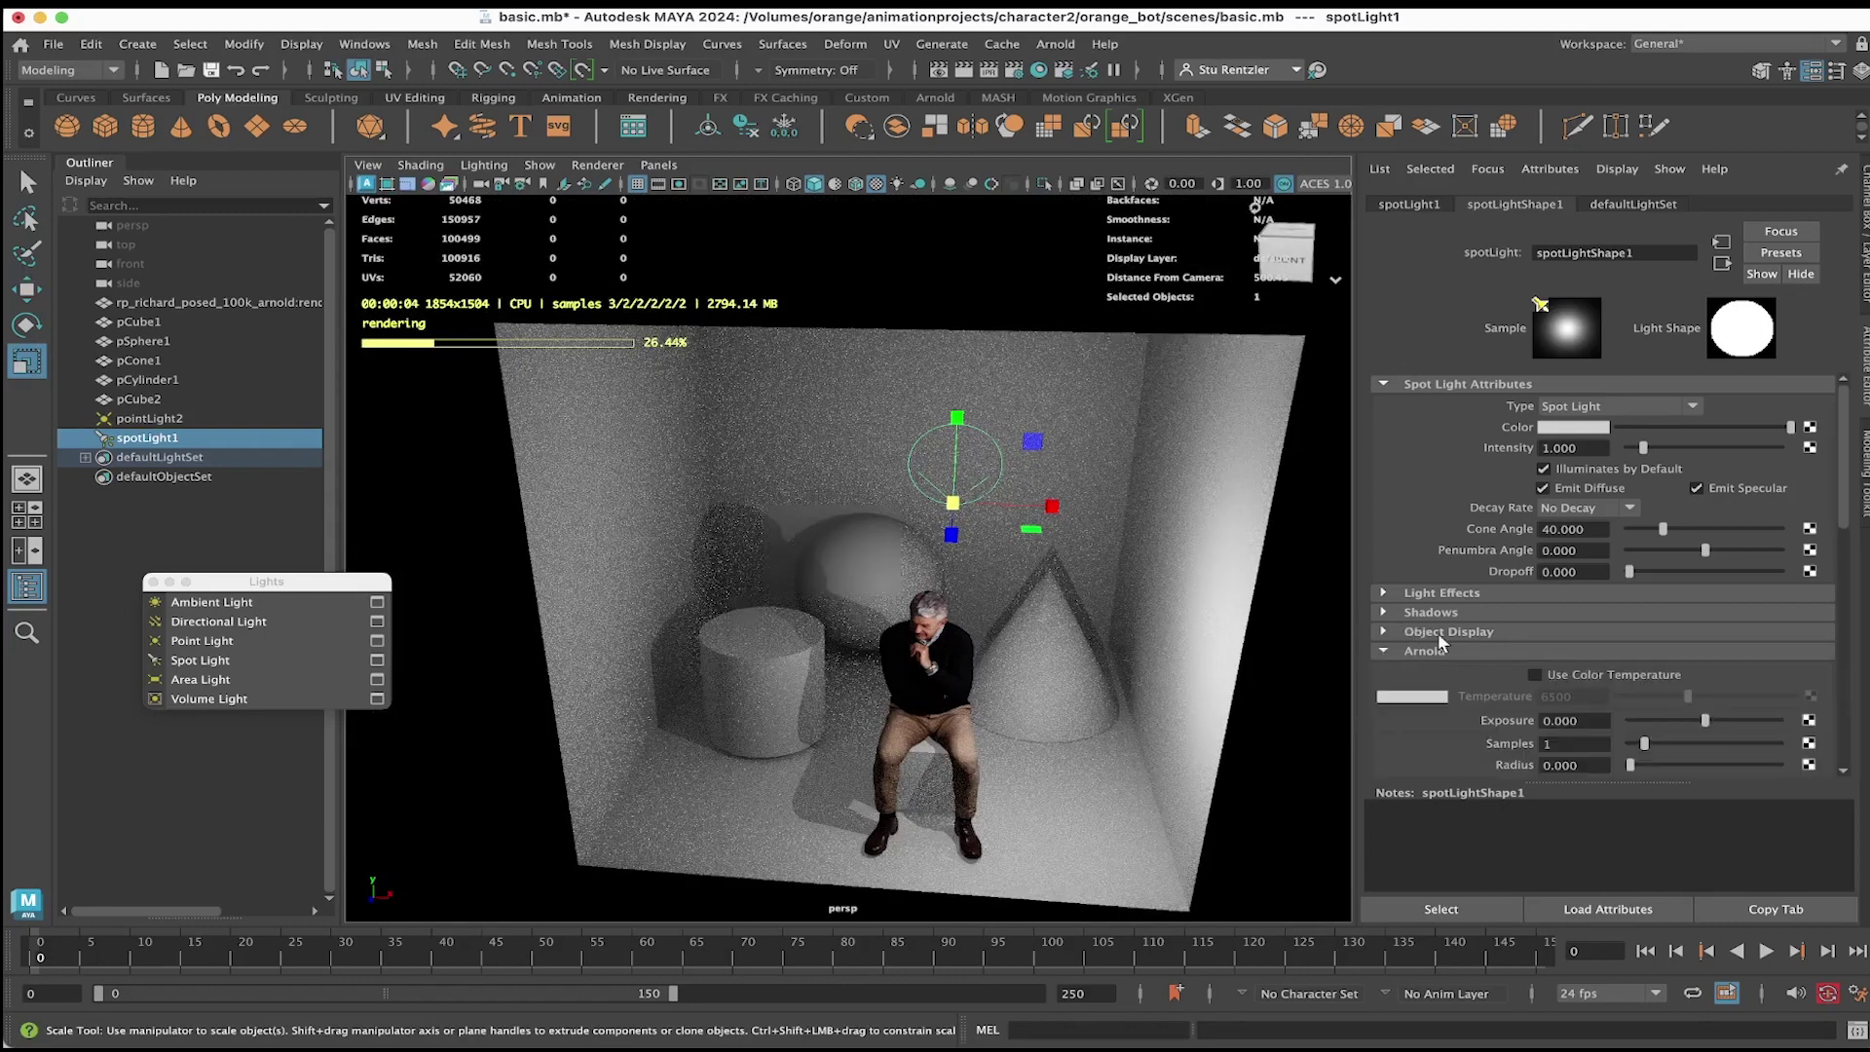
pyautogui.scroll(-3, 1418, 660)
pyautogui.doubleClick(1597, 547)
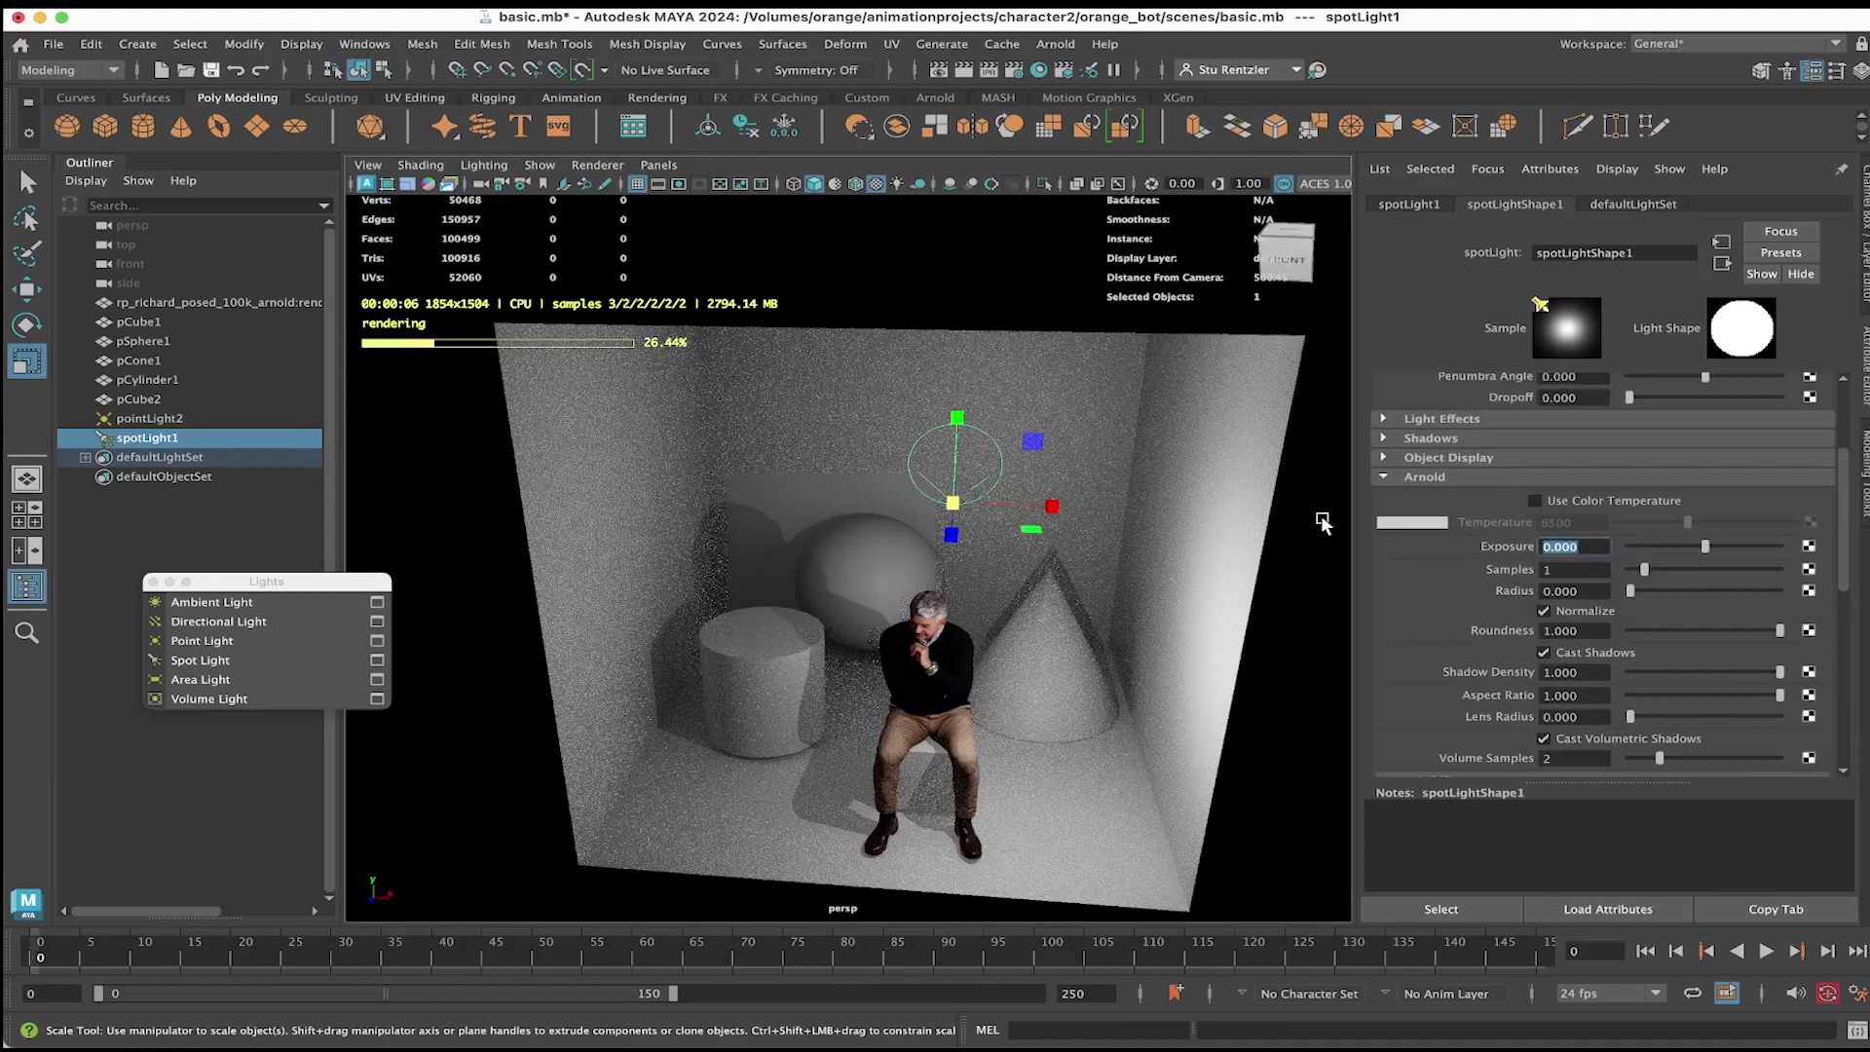
pyautogui.write('18')
pyautogui.press('Return')
pyautogui.keyDown('alt'); pyautogui.moveTo(965, 582); pyautogui.dragTo(971, 584); pyautogui.keyUp('alt')
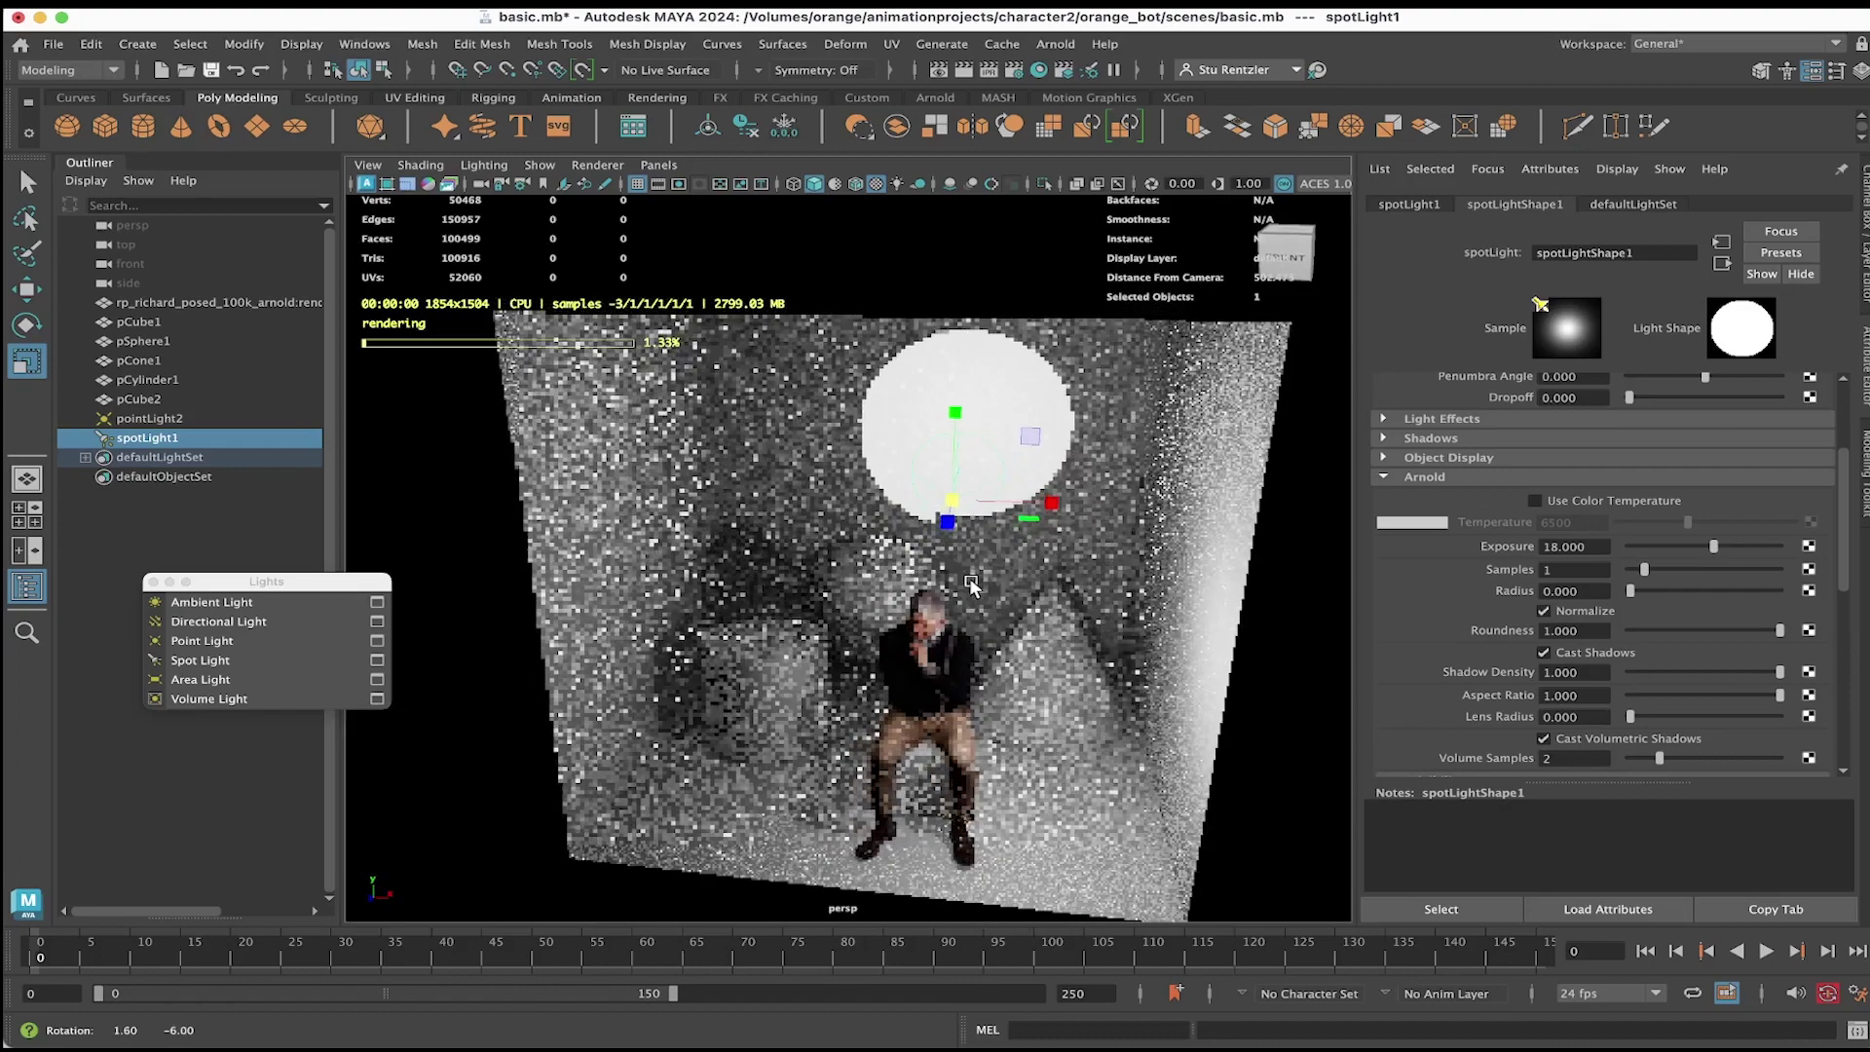
# Step: Delete pointLight2 and tumble the camera to view the spot-lit room
pyautogui.click(176, 420)
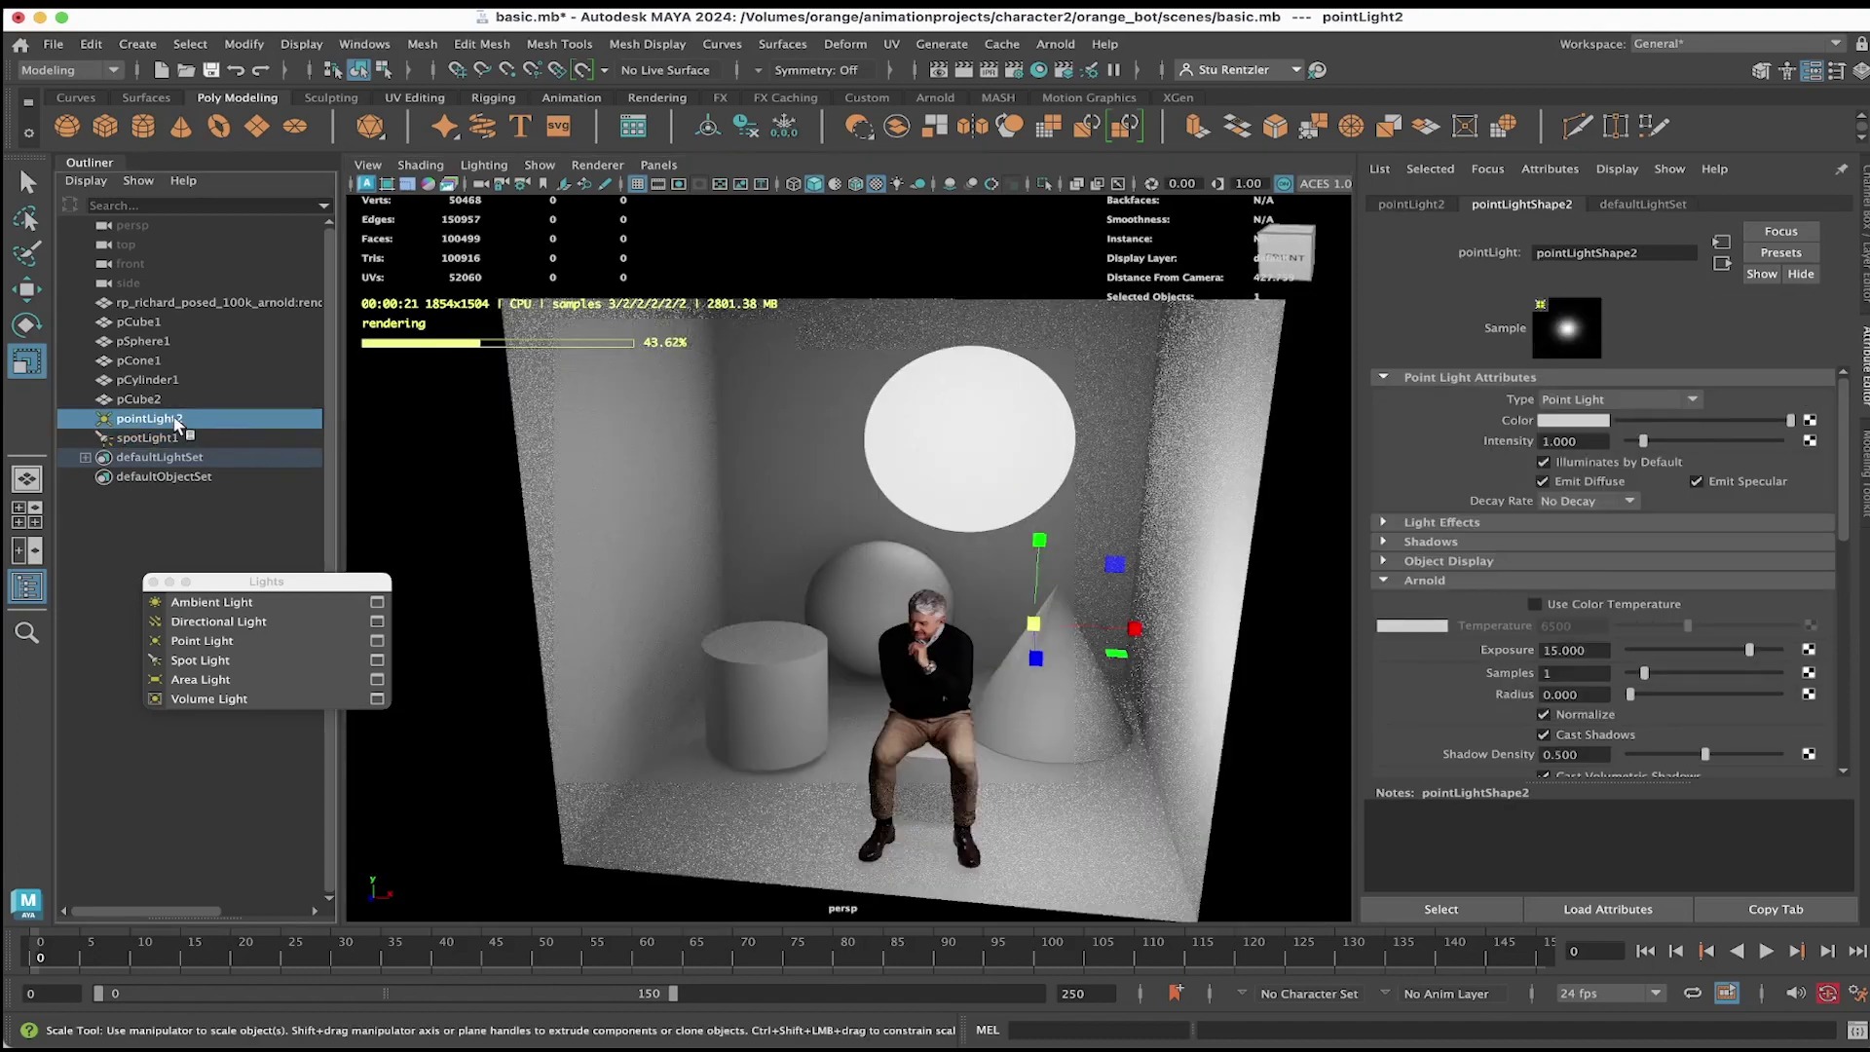
pyautogui.press('Delete')
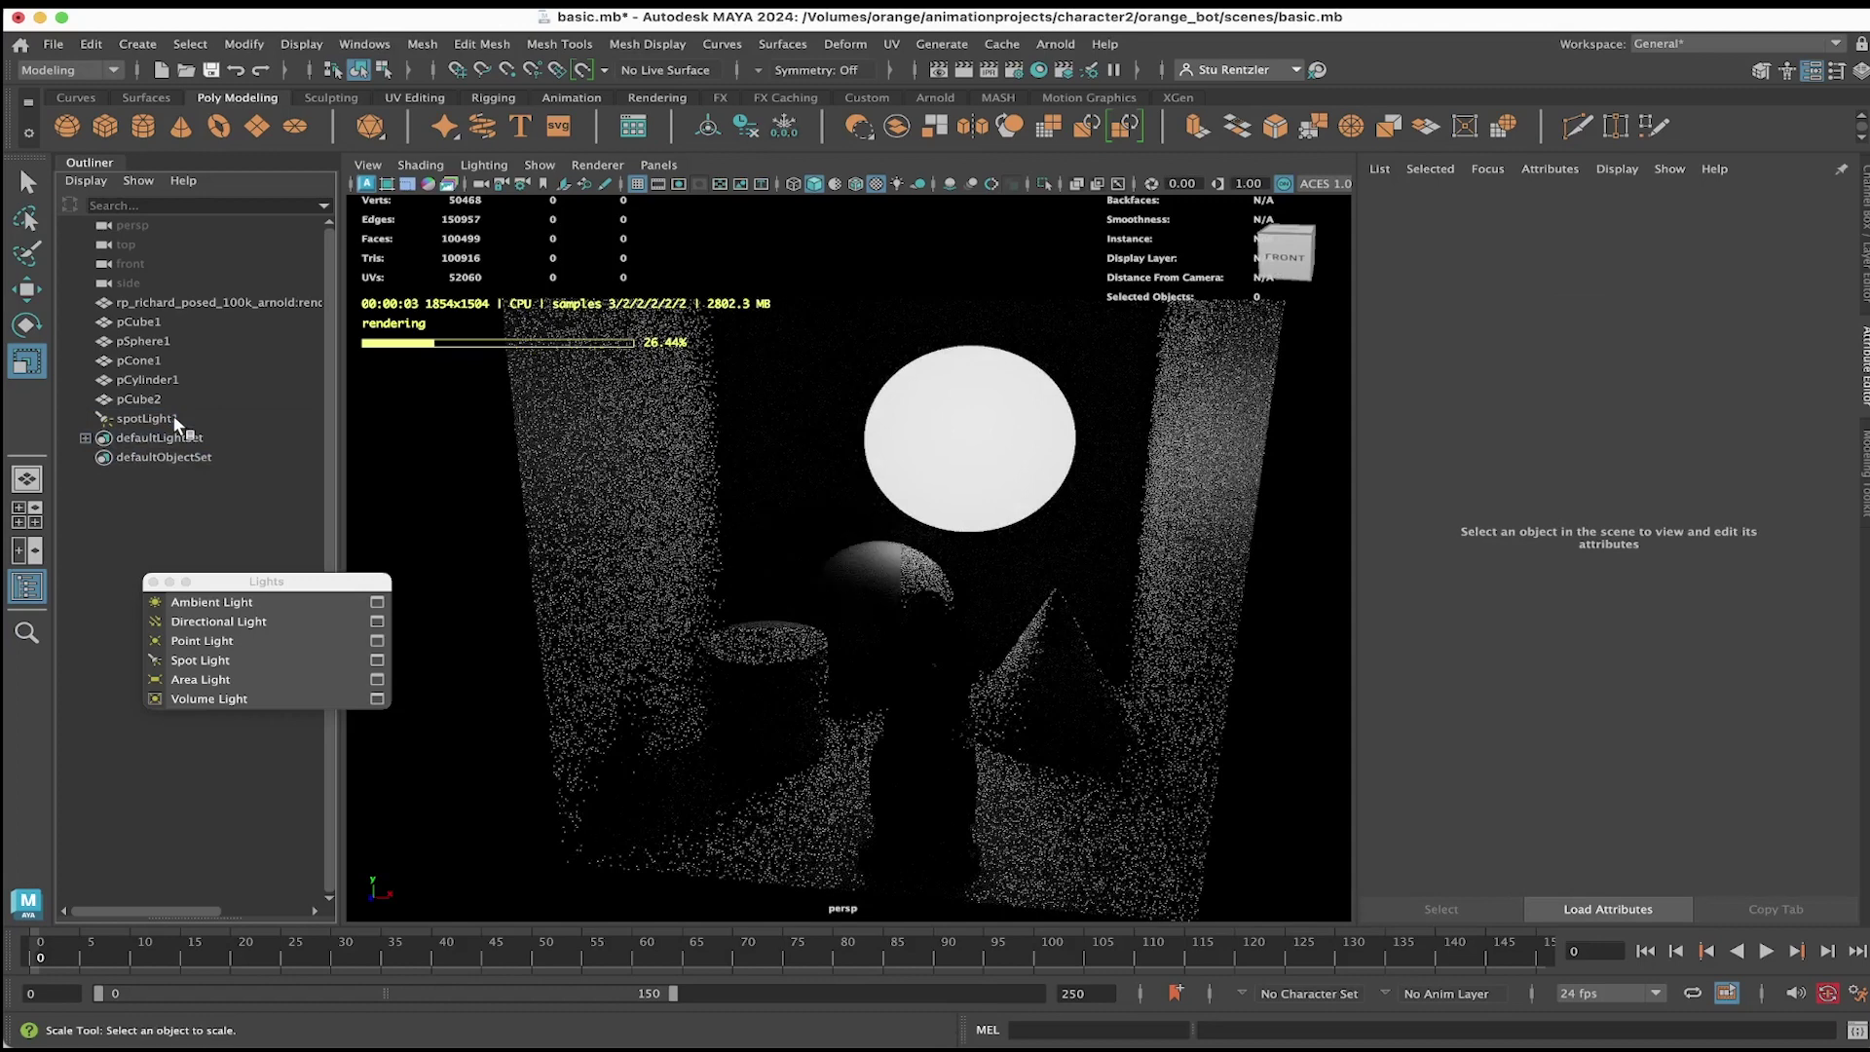
pyautogui.keyDown('alt'); pyautogui.moveTo(668, 634); pyautogui.dragTo(863, 562); pyautogui.keyUp('alt')
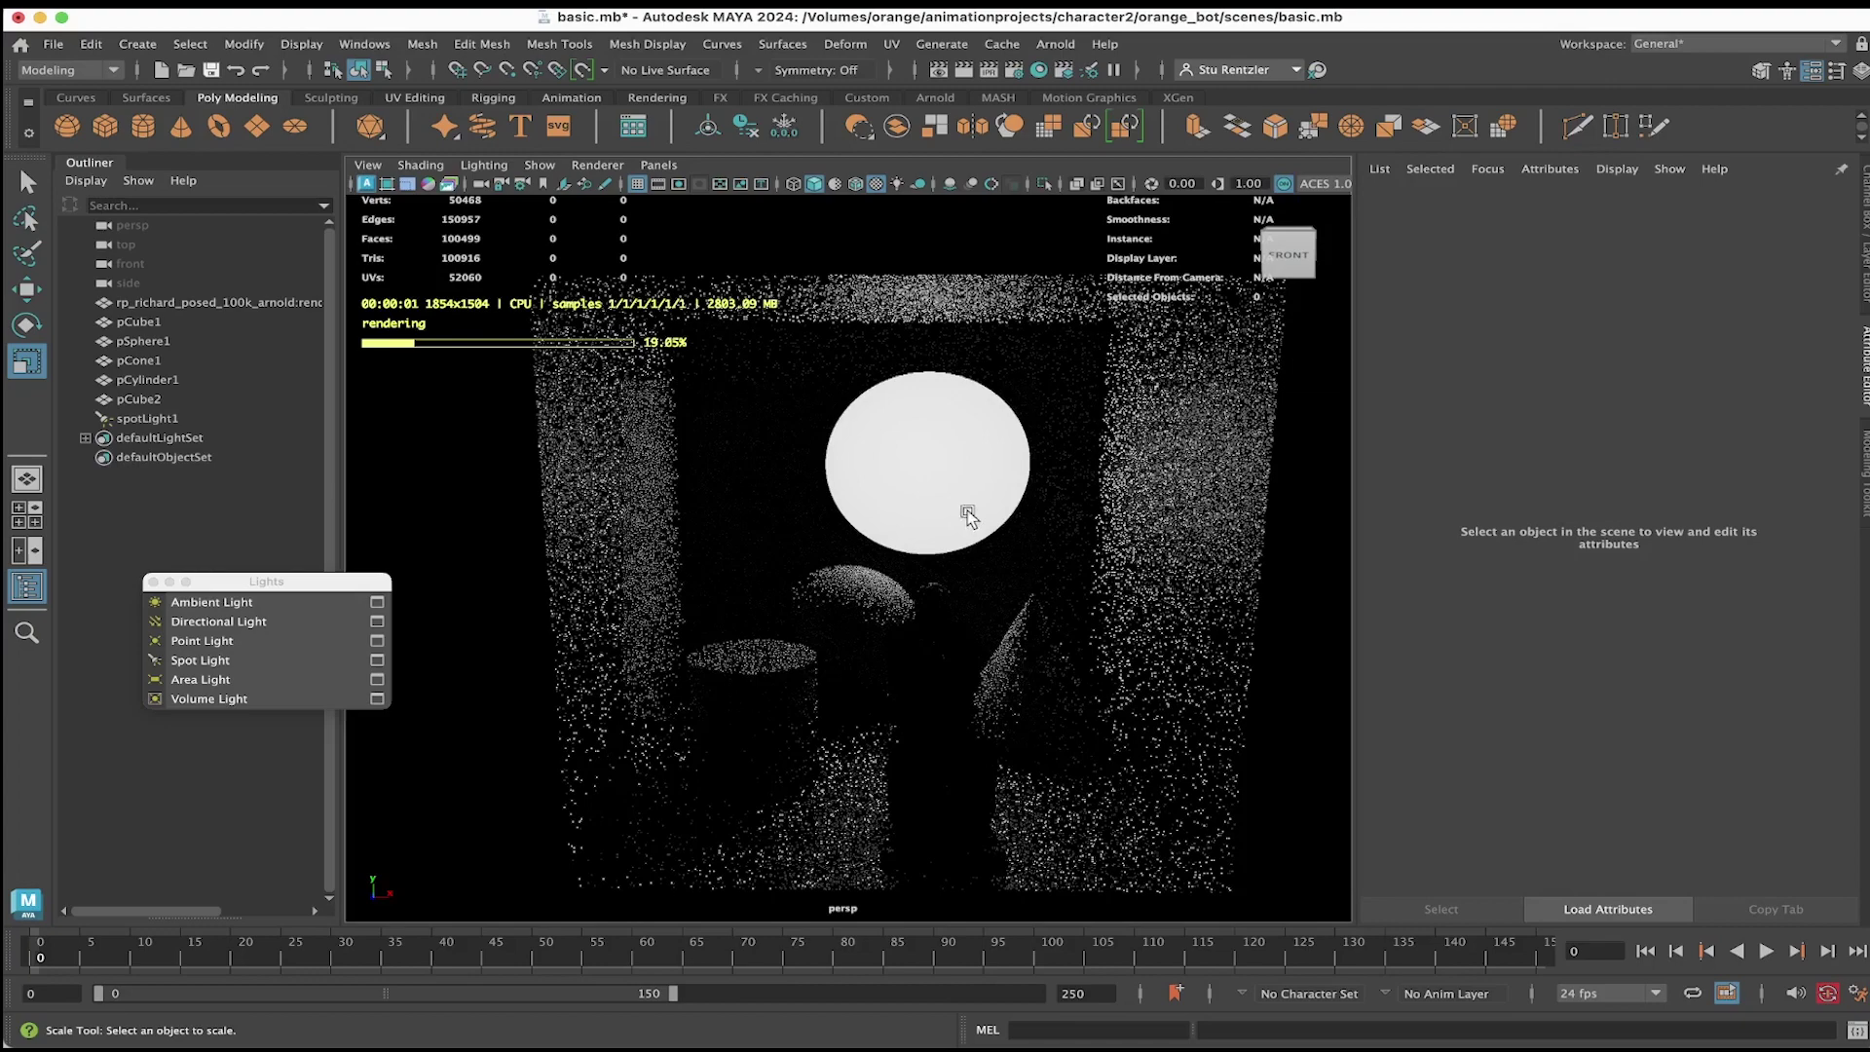
pyautogui.keyDown('alt'); pyautogui.moveTo(964, 513); pyautogui.dragTo(1091, 731); pyautogui.keyUp('alt')
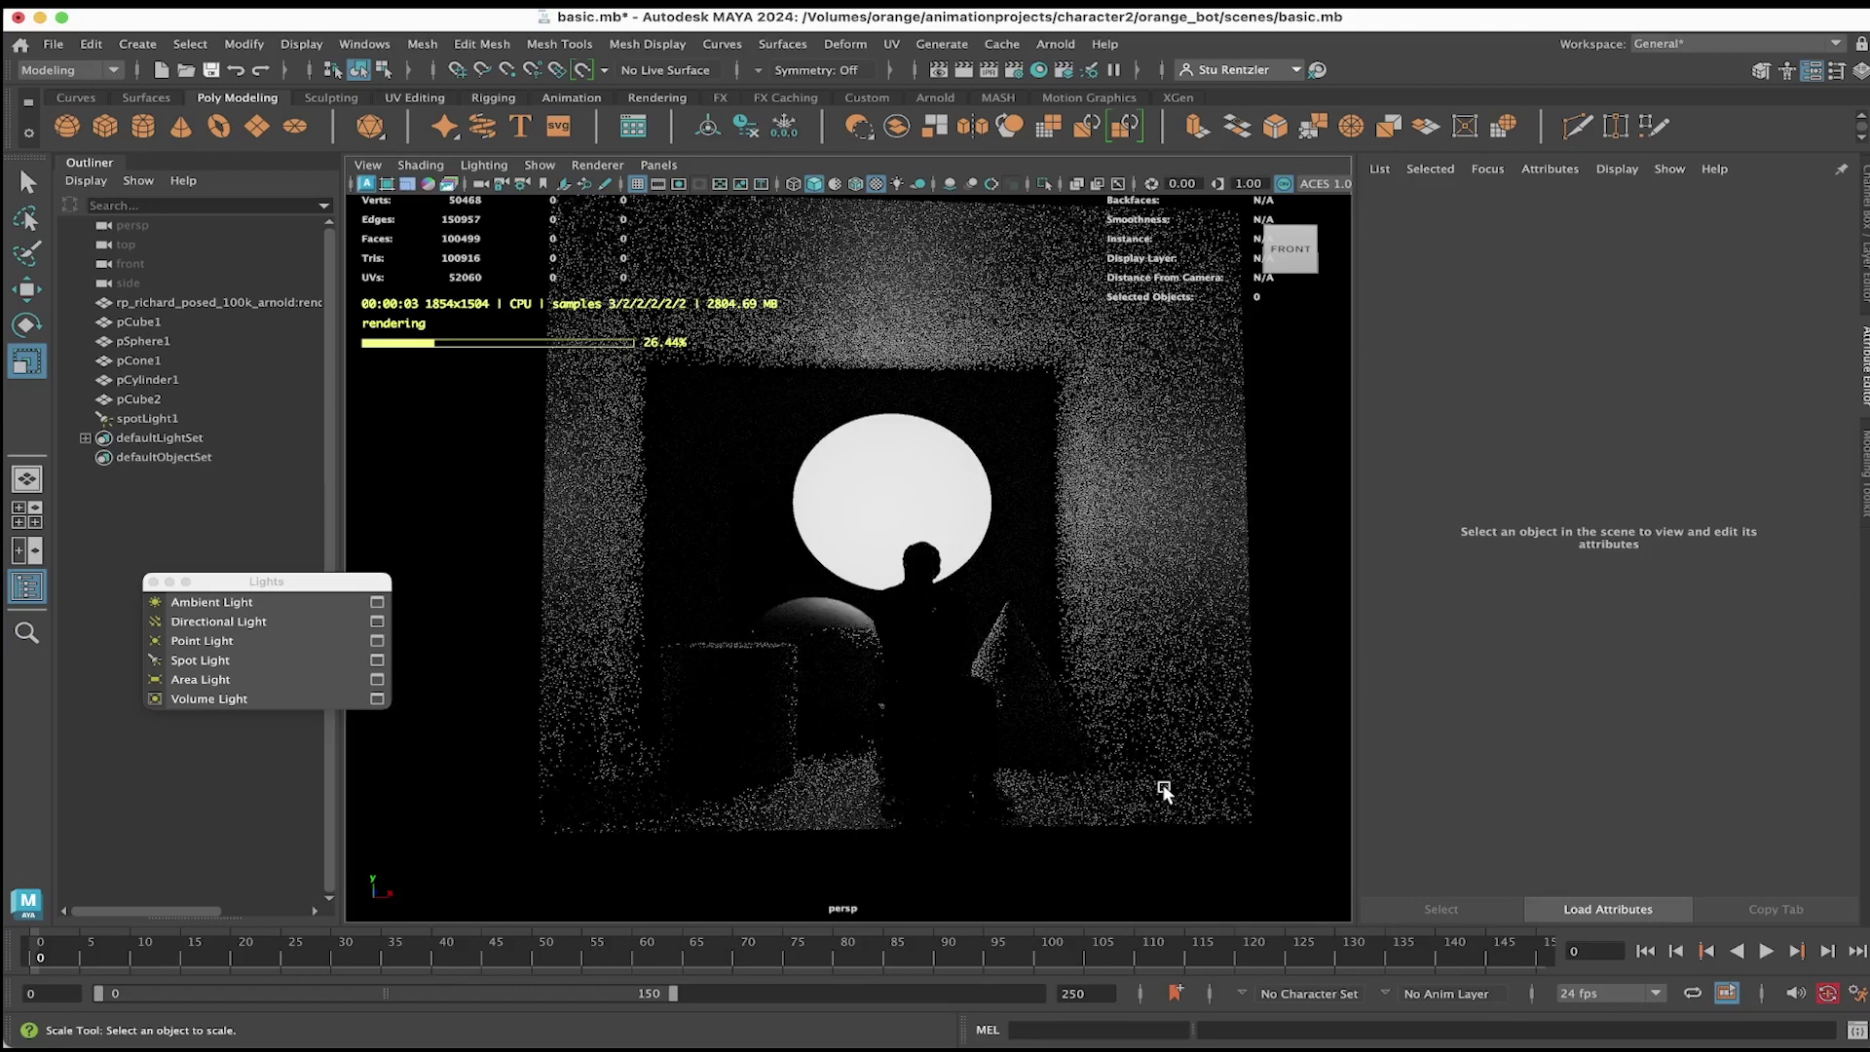
# Step: Select spotLight1 and look through it in the viewport
pyautogui.click(893, 509)
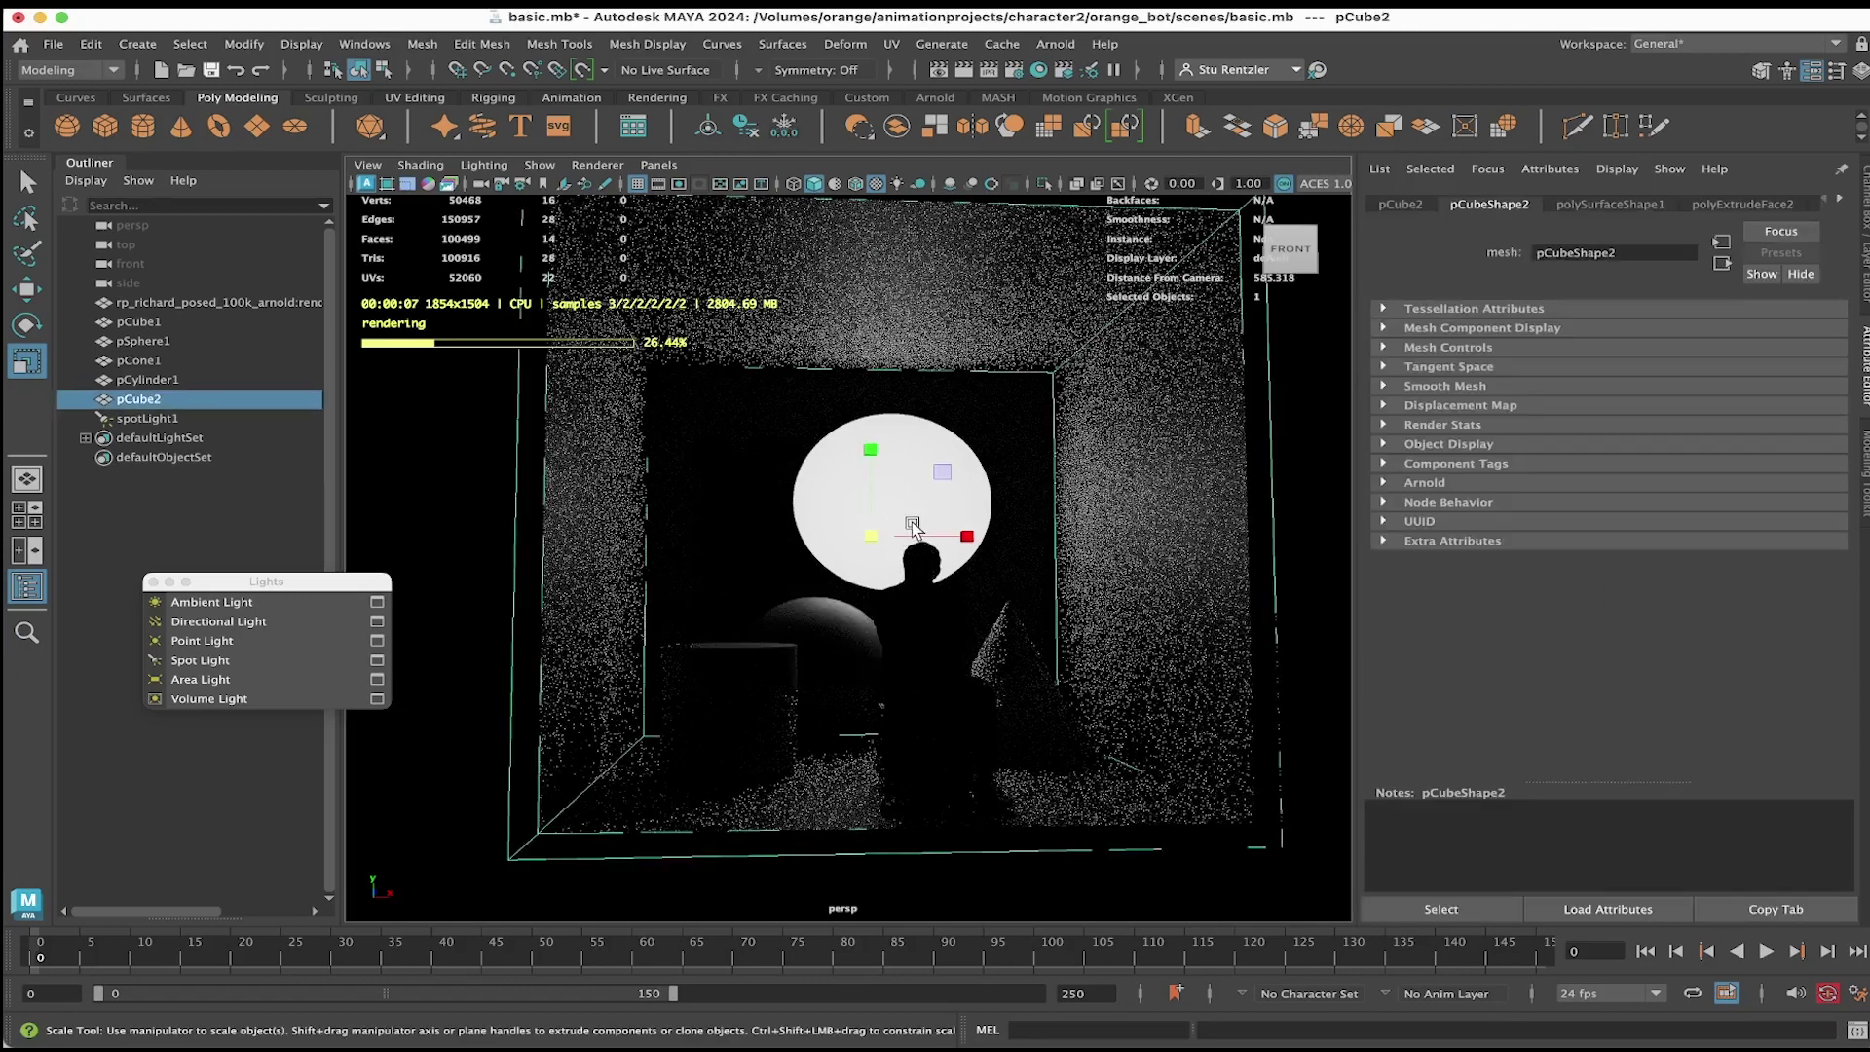
pyautogui.click(141, 418)
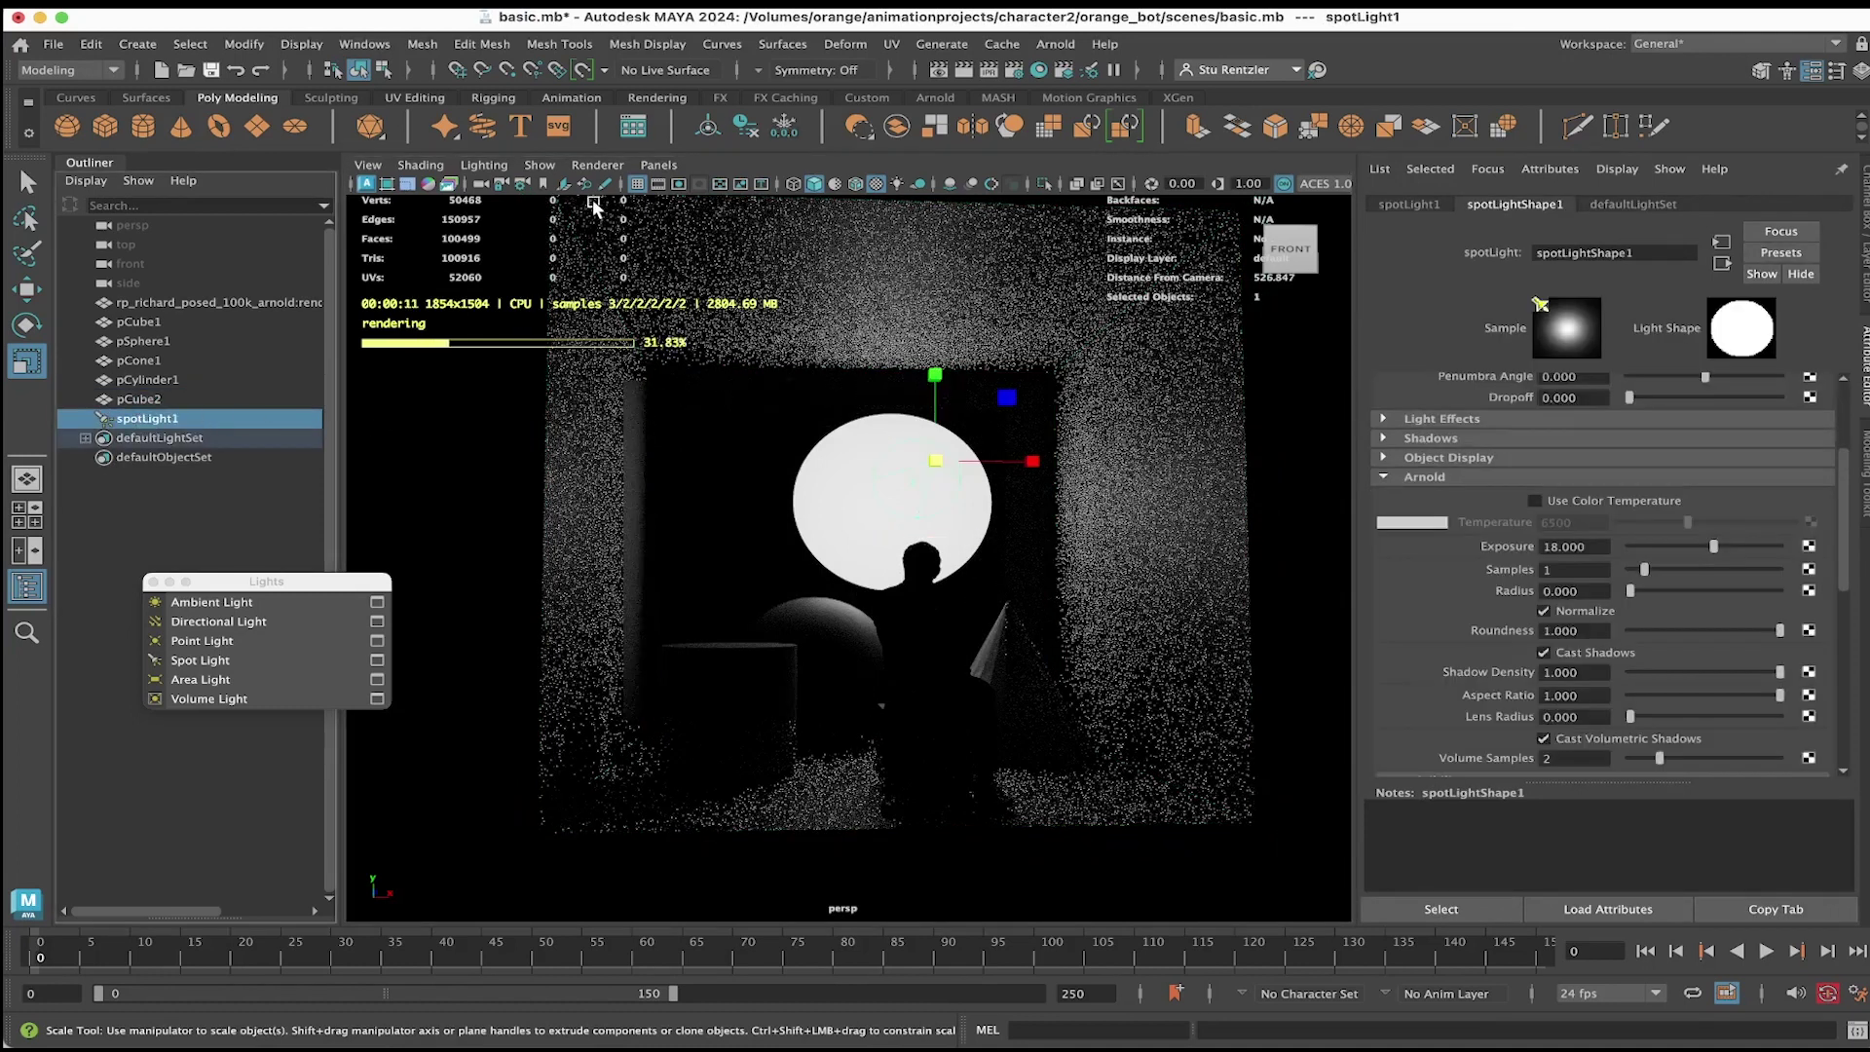
pyautogui.click(655, 166)
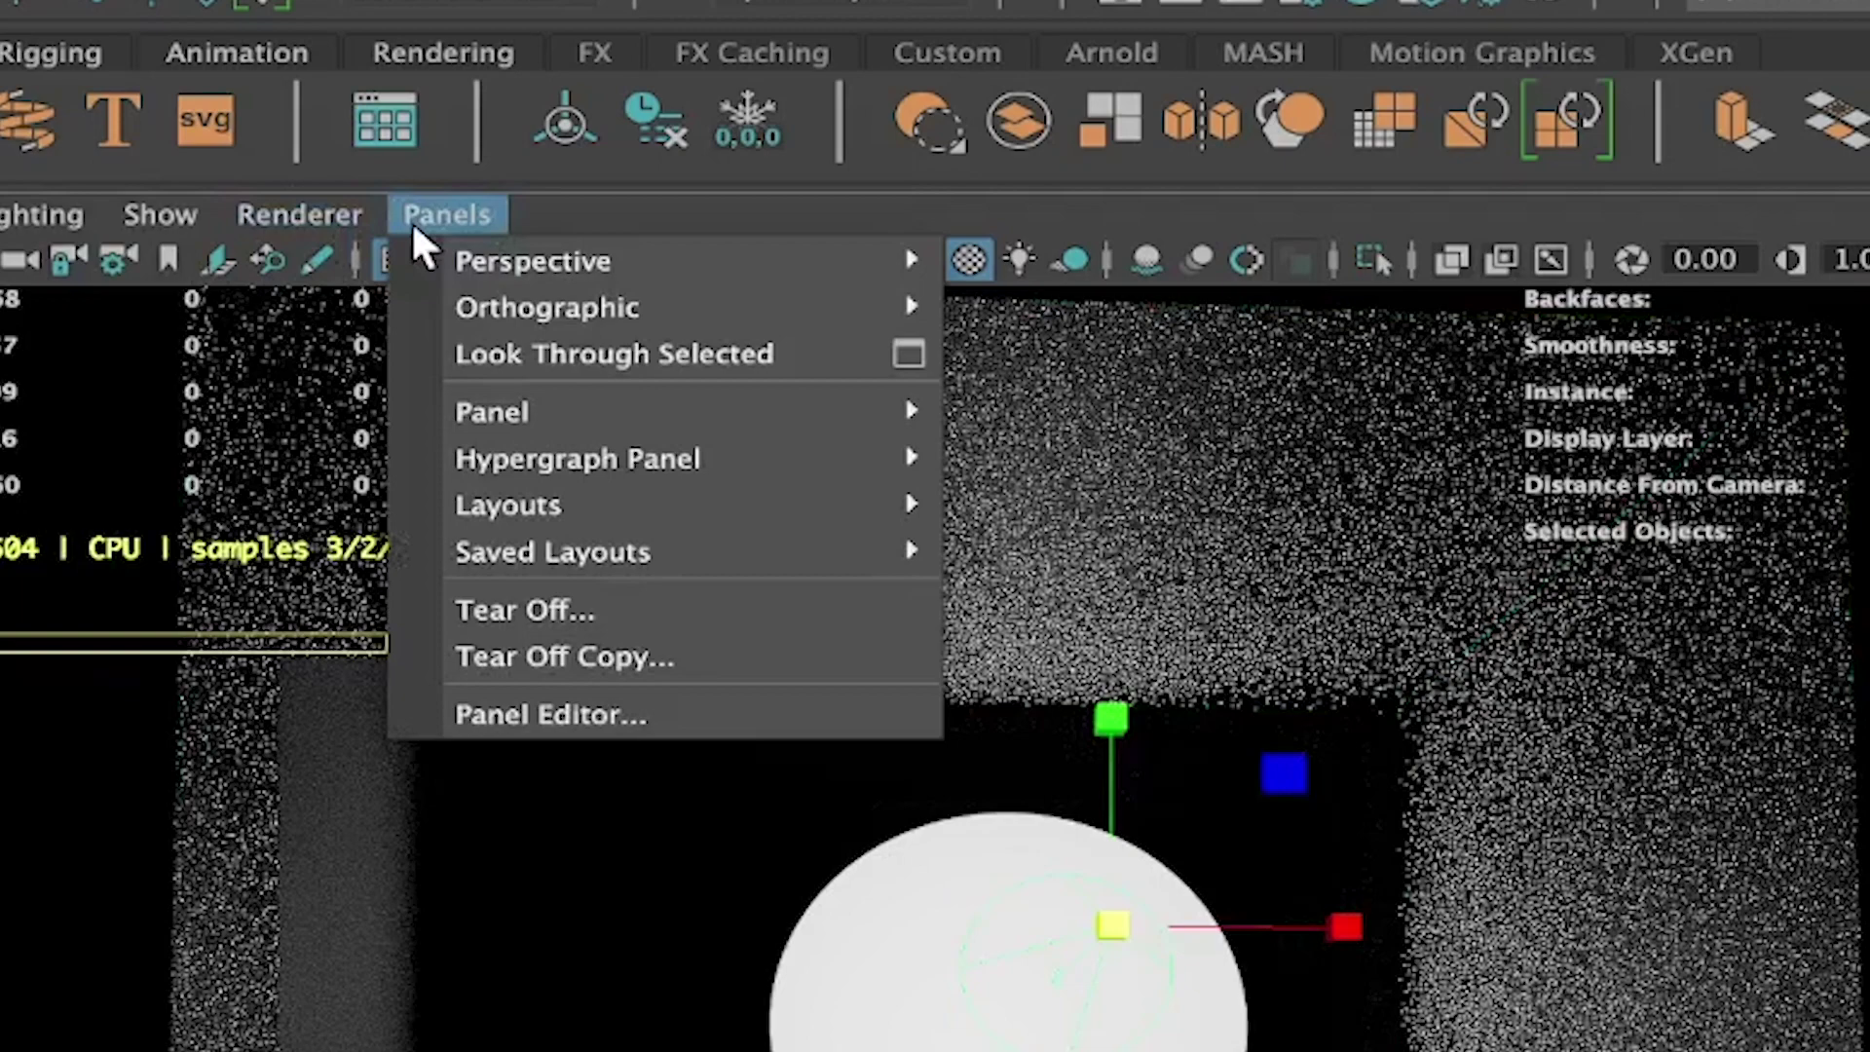
pyautogui.click(581, 355)
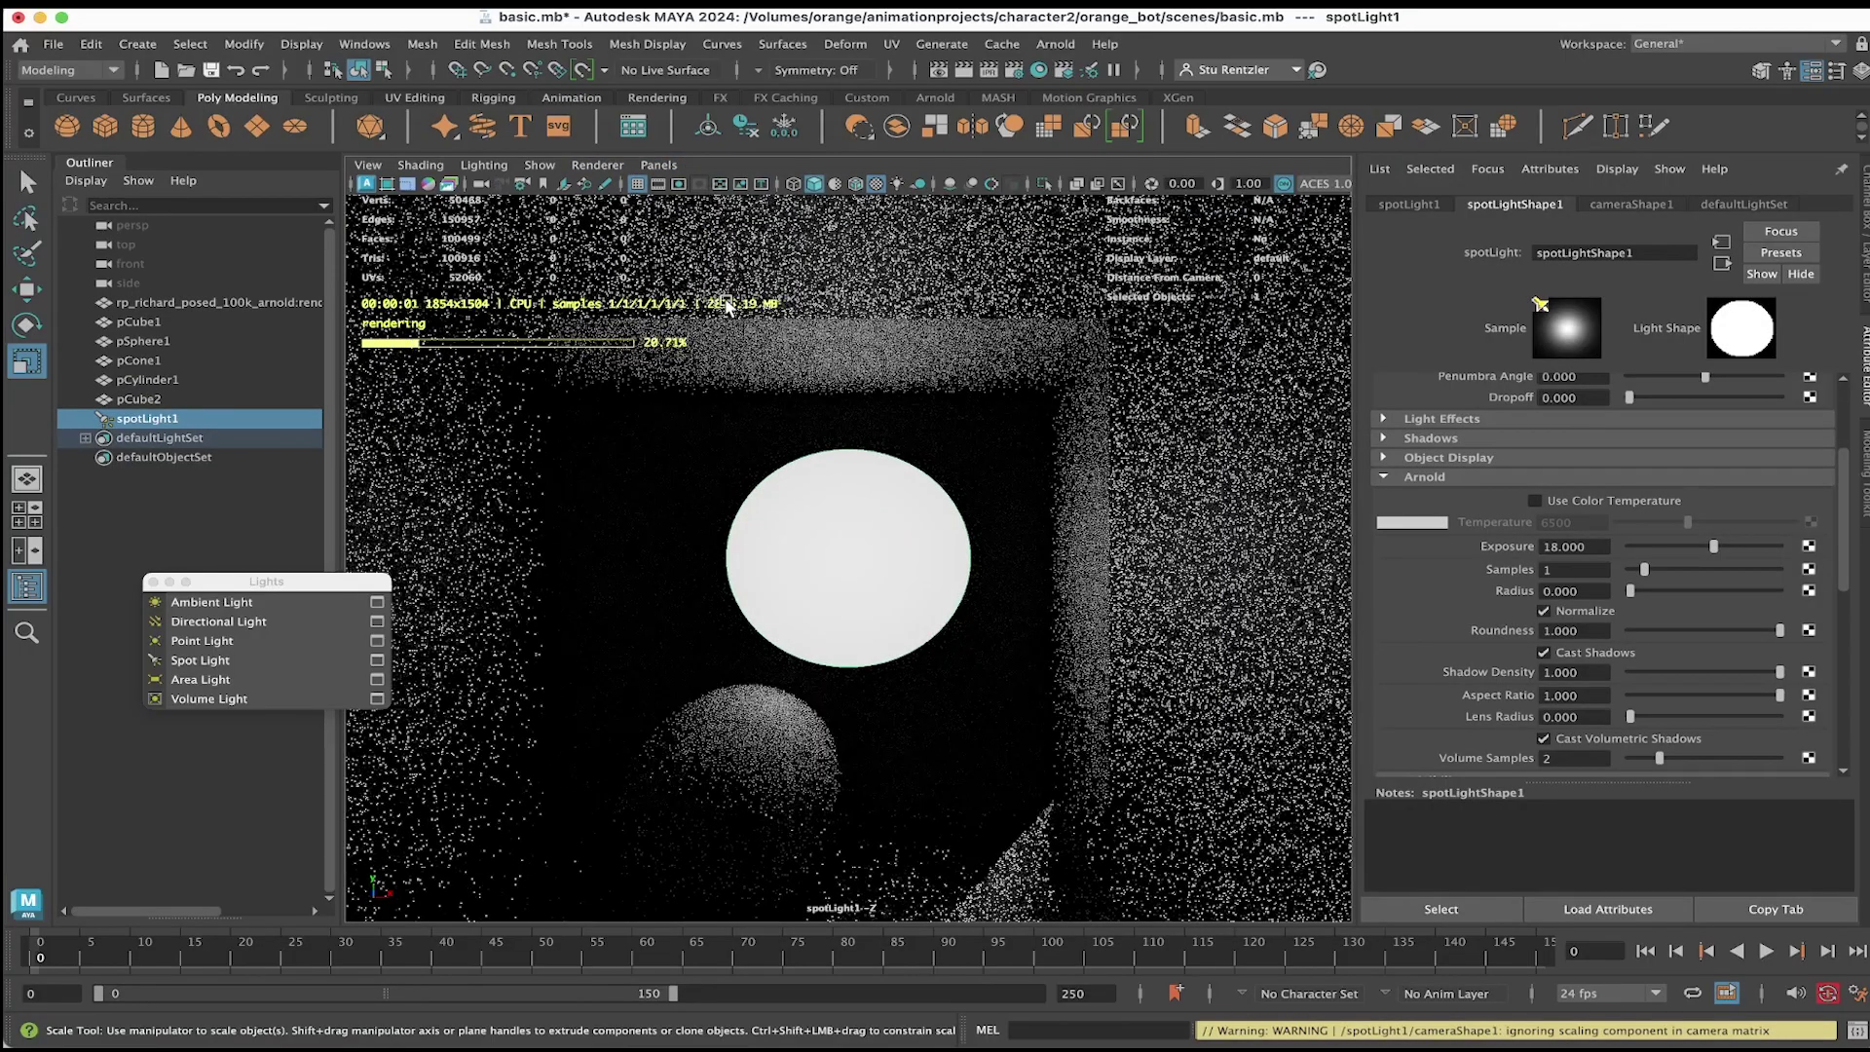
# Step: Tumble and track the light's view until the seated man is centred in its beam
pyautogui.moveTo(964, 526)
pyautogui.keyDown('alt'); pyautogui.mouseDown()
pyautogui.moveTo(935, 535)
pyautogui.moveTo(921, 577)
pyautogui.moveTo(941, 578)
pyautogui.moveTo(869, 606)
pyautogui.mouseUp(); pyautogui.keyUp('alt')
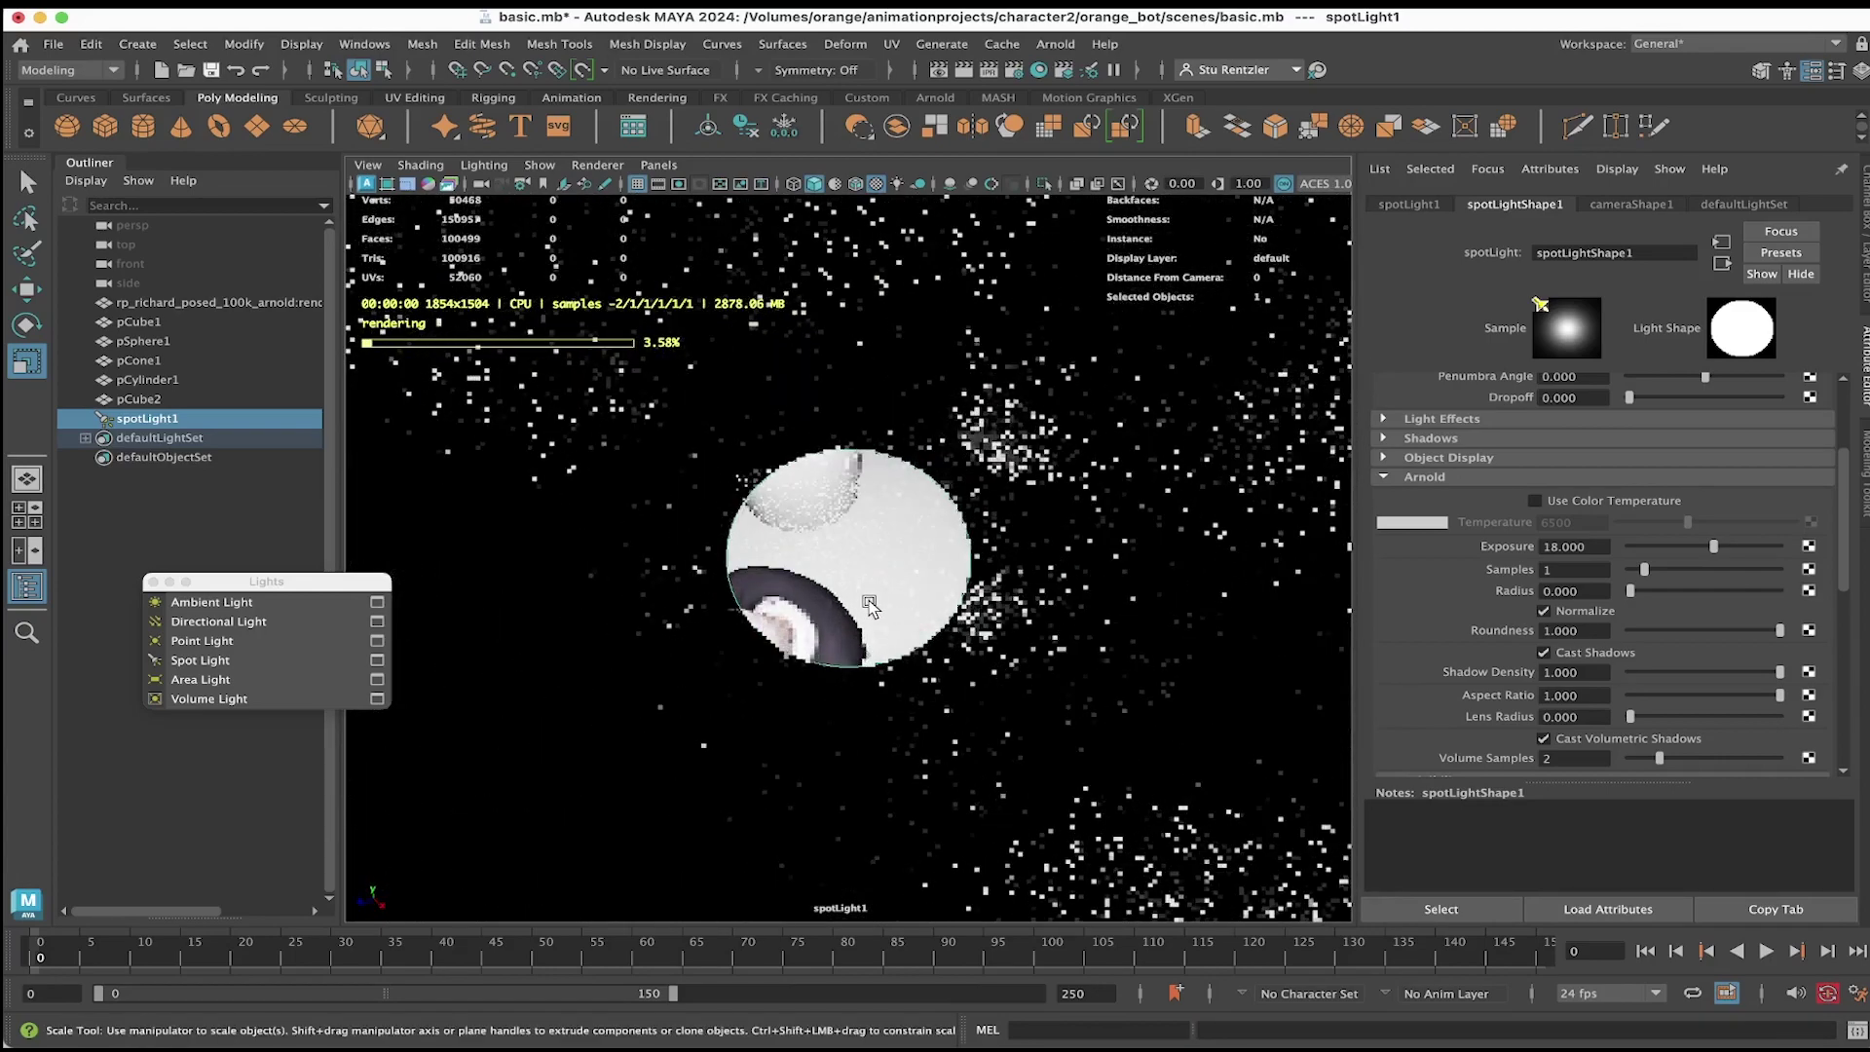
pyautogui.keyDown('alt'); pyautogui.moveTo(869, 606); pyautogui.dragTo(1258, 381, button='middle'); pyautogui.keyUp('alt')
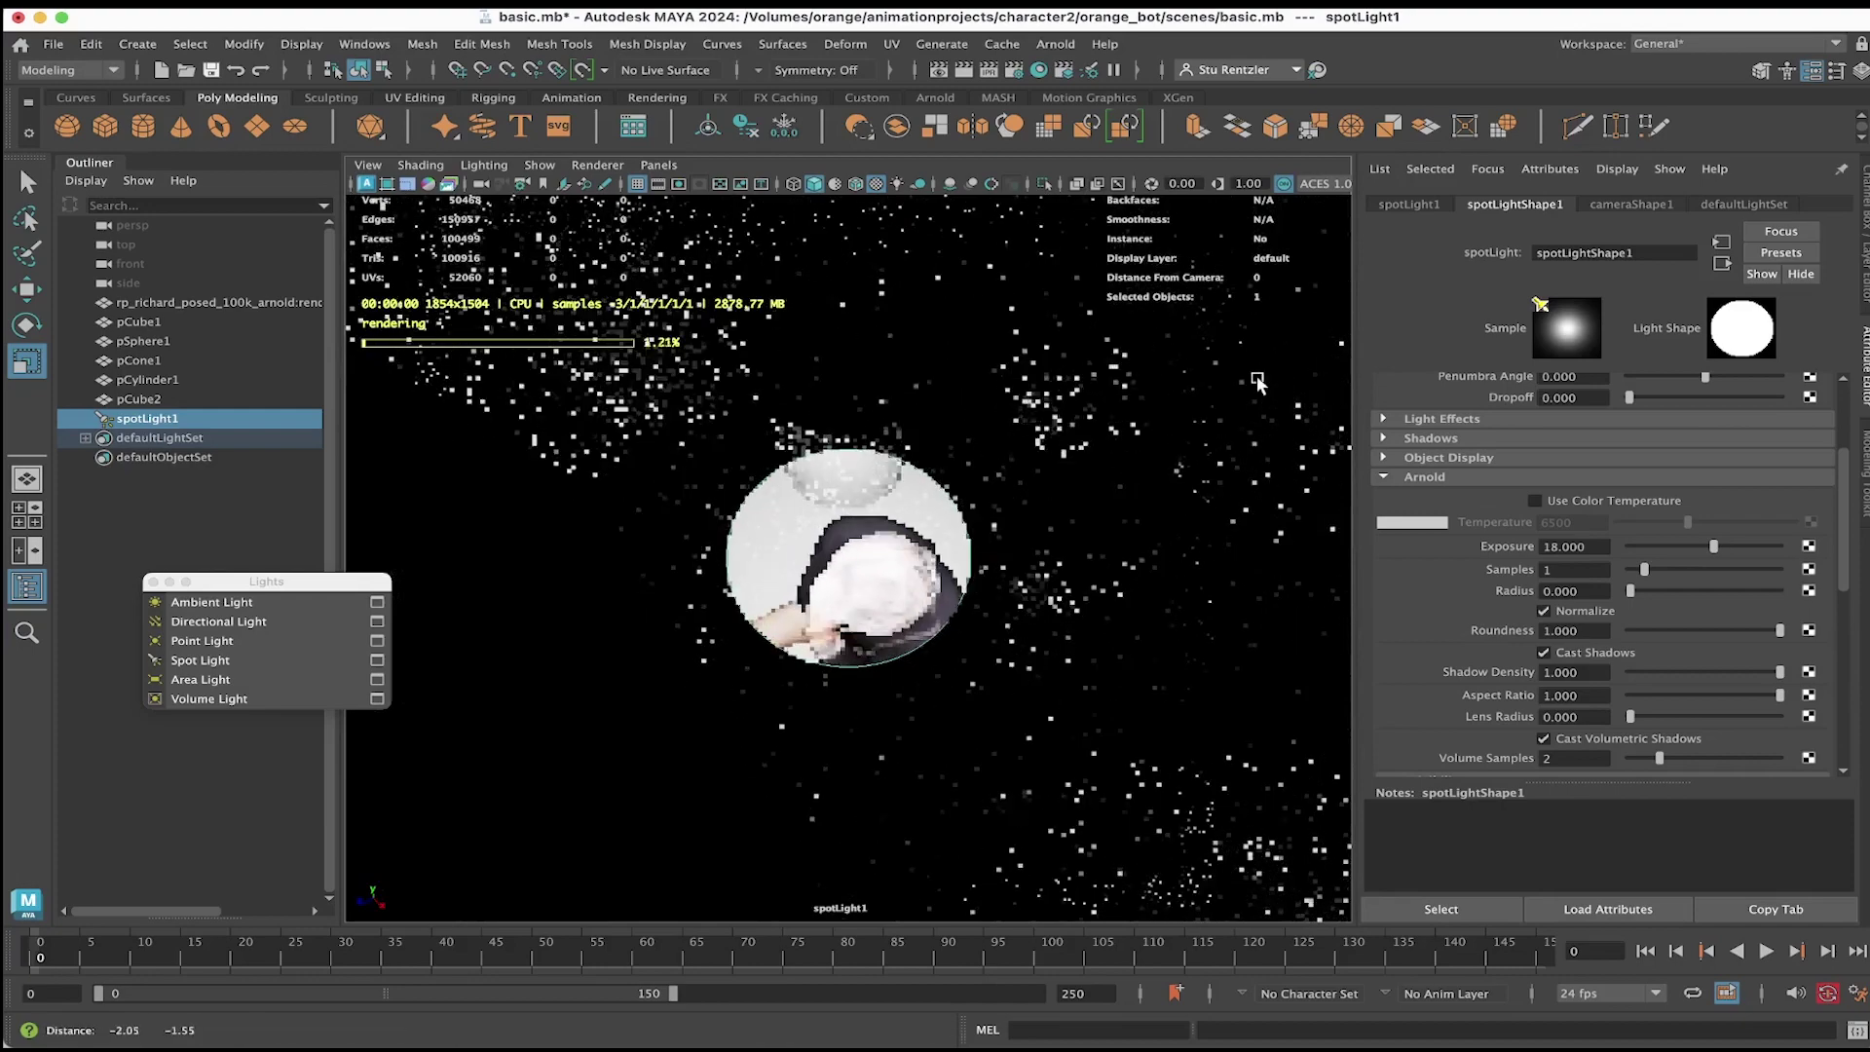
pyautogui.moveTo(1258, 381)
pyautogui.keyDown('alt'); pyautogui.mouseDown()
pyautogui.moveTo(926, 596)
pyautogui.moveTo(970, 600)
pyautogui.mouseUp(); pyautogui.keyUp('alt')
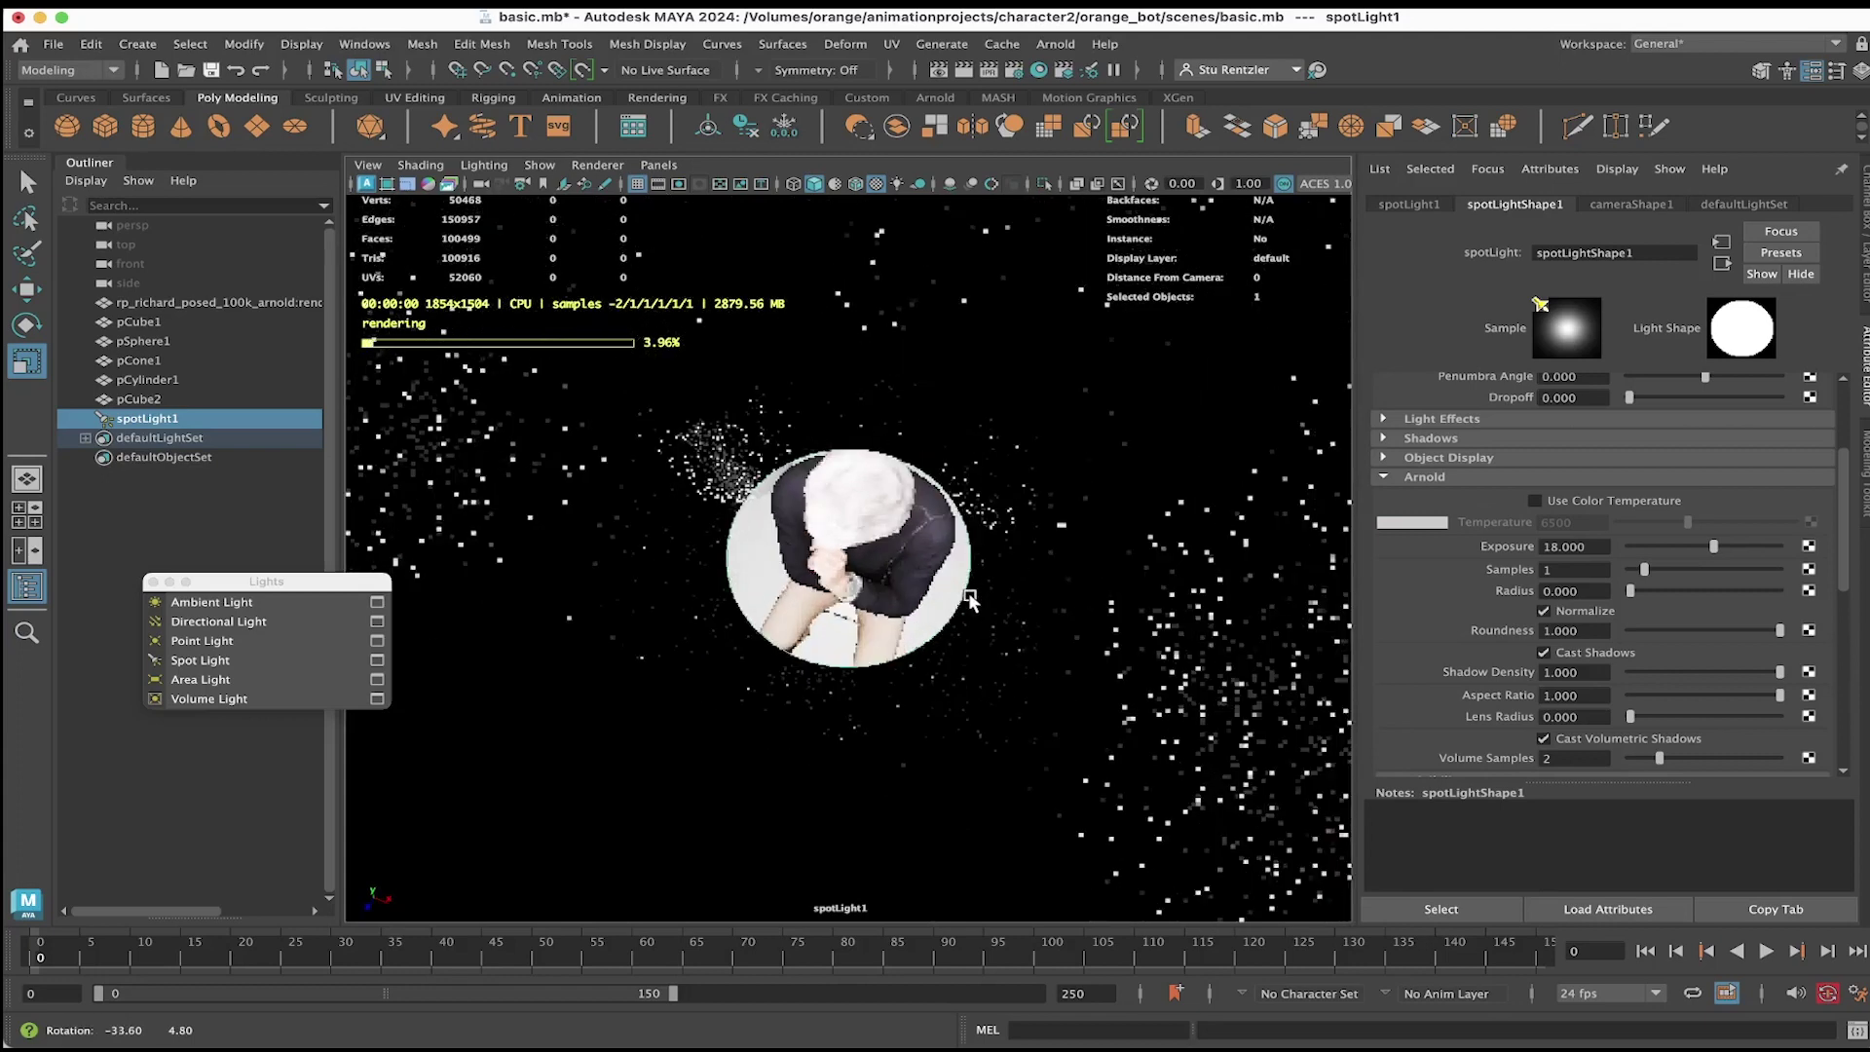
pyautogui.click(667, 166)
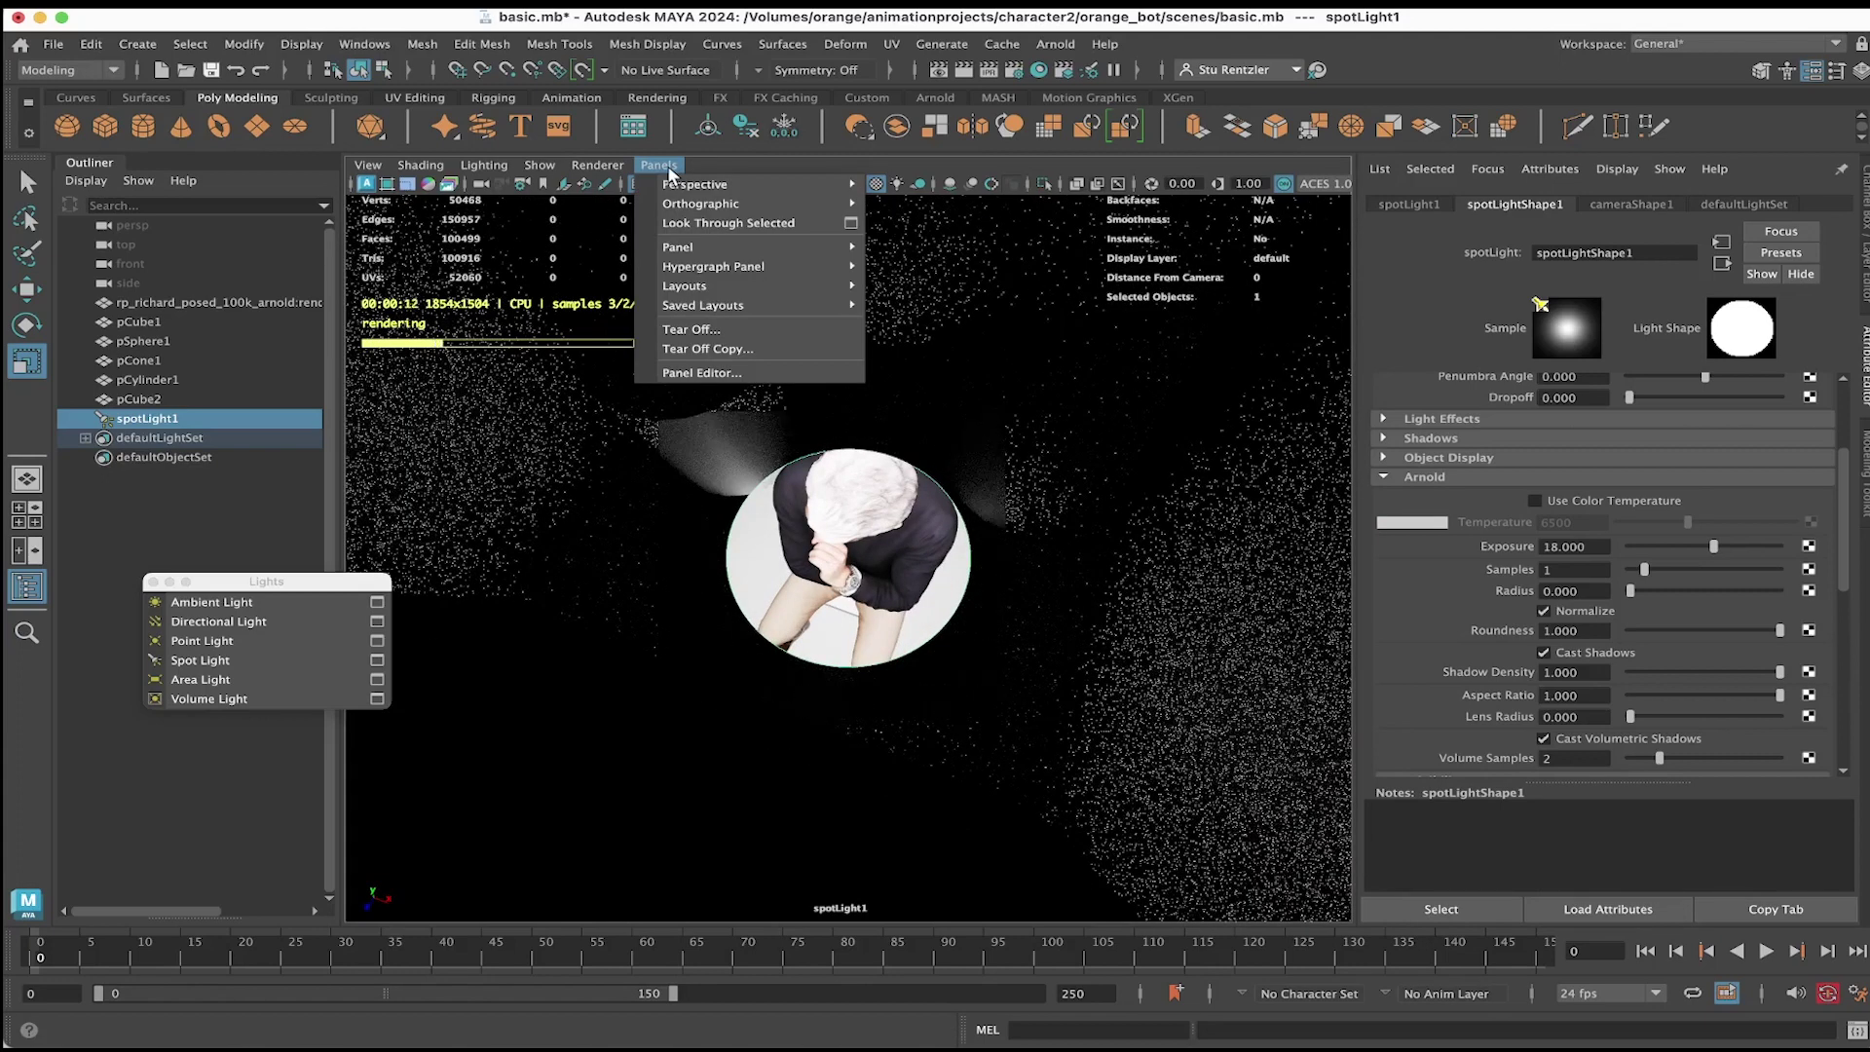
# Step: Switch the viewport back to the persp camera and collapse the Arnold section
pyautogui.moveTo(741, 184)
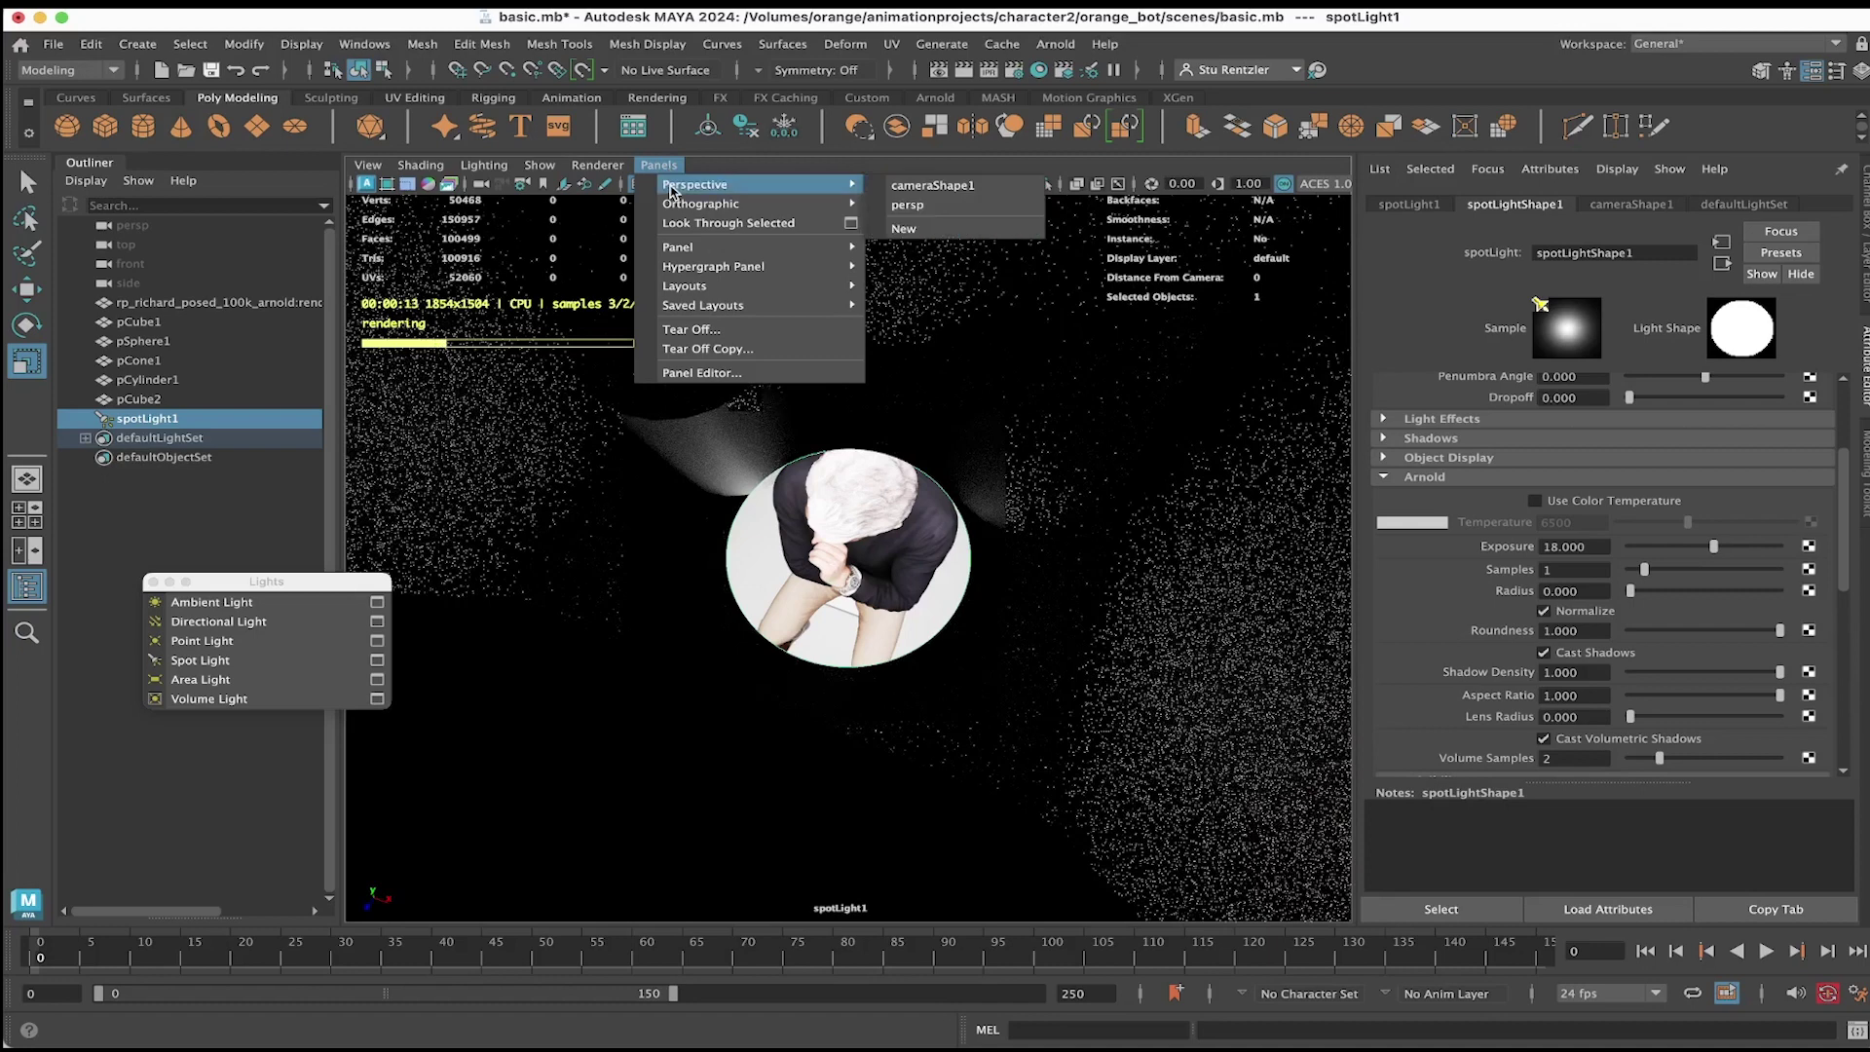
pyautogui.click(916, 205)
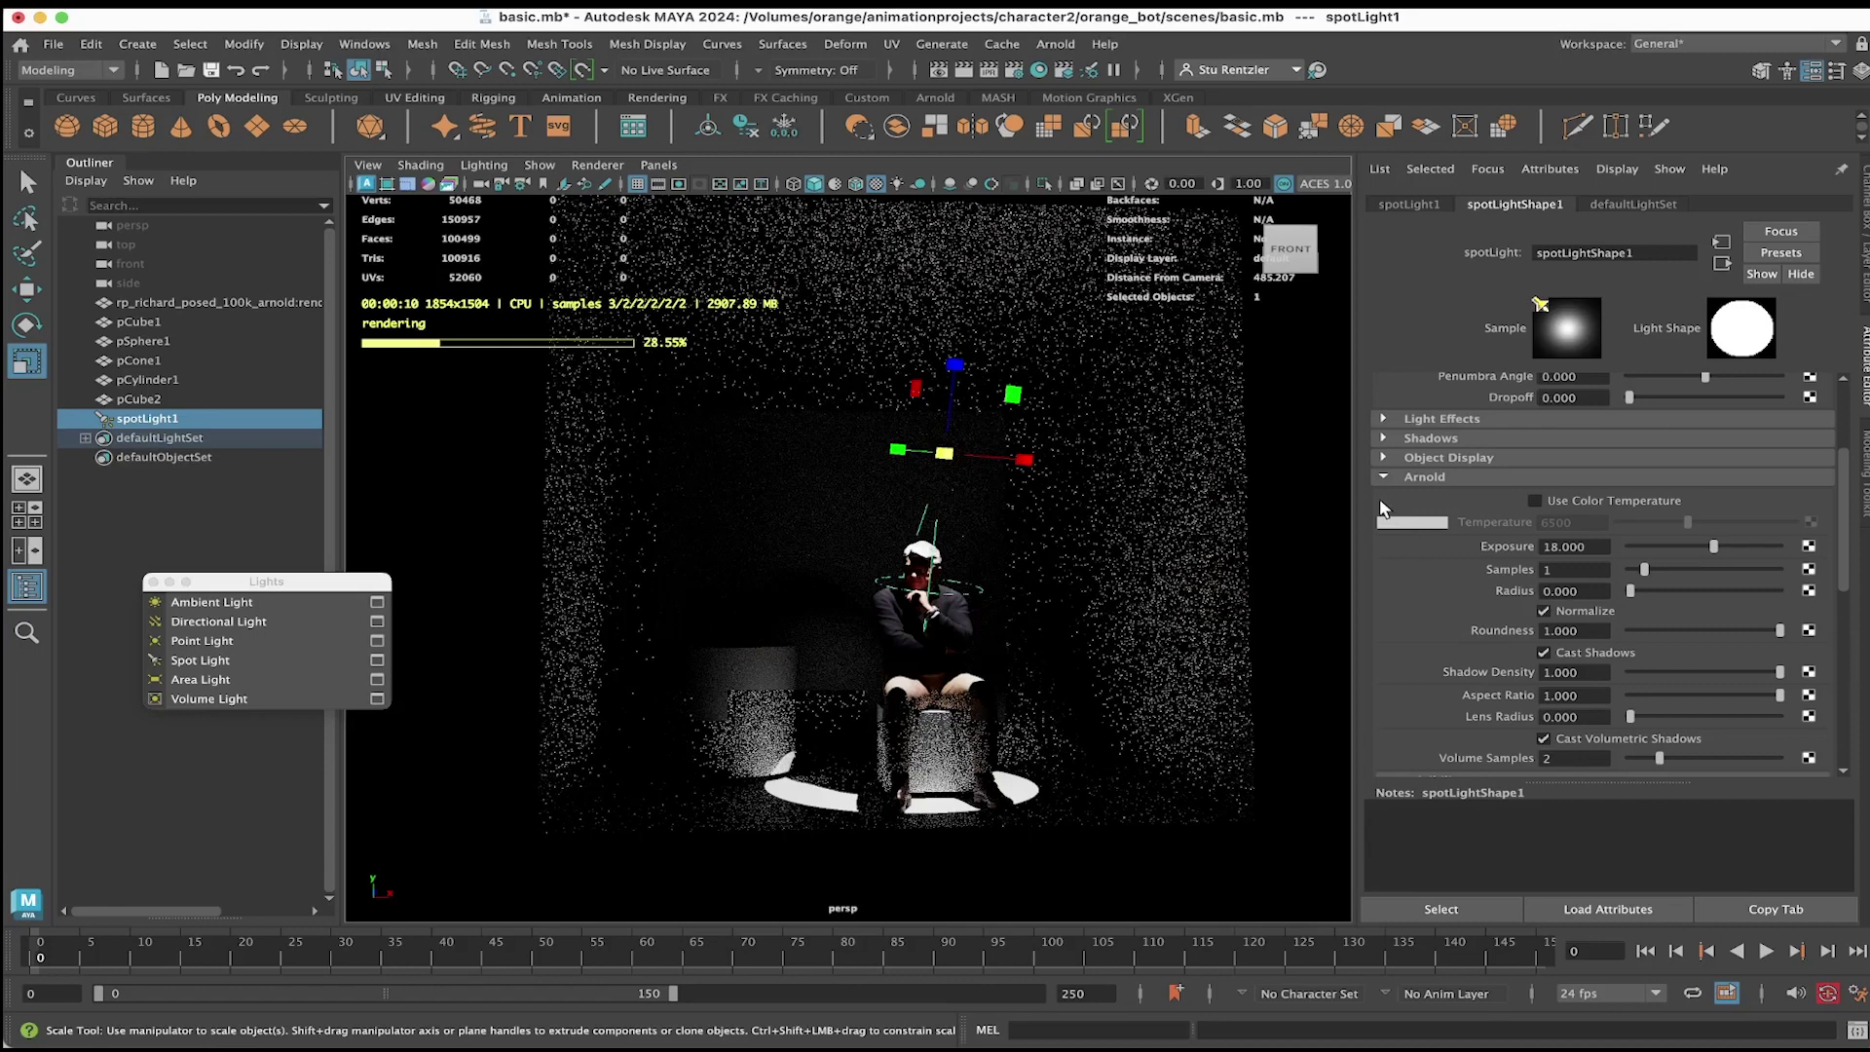
pyautogui.click(1383, 477)
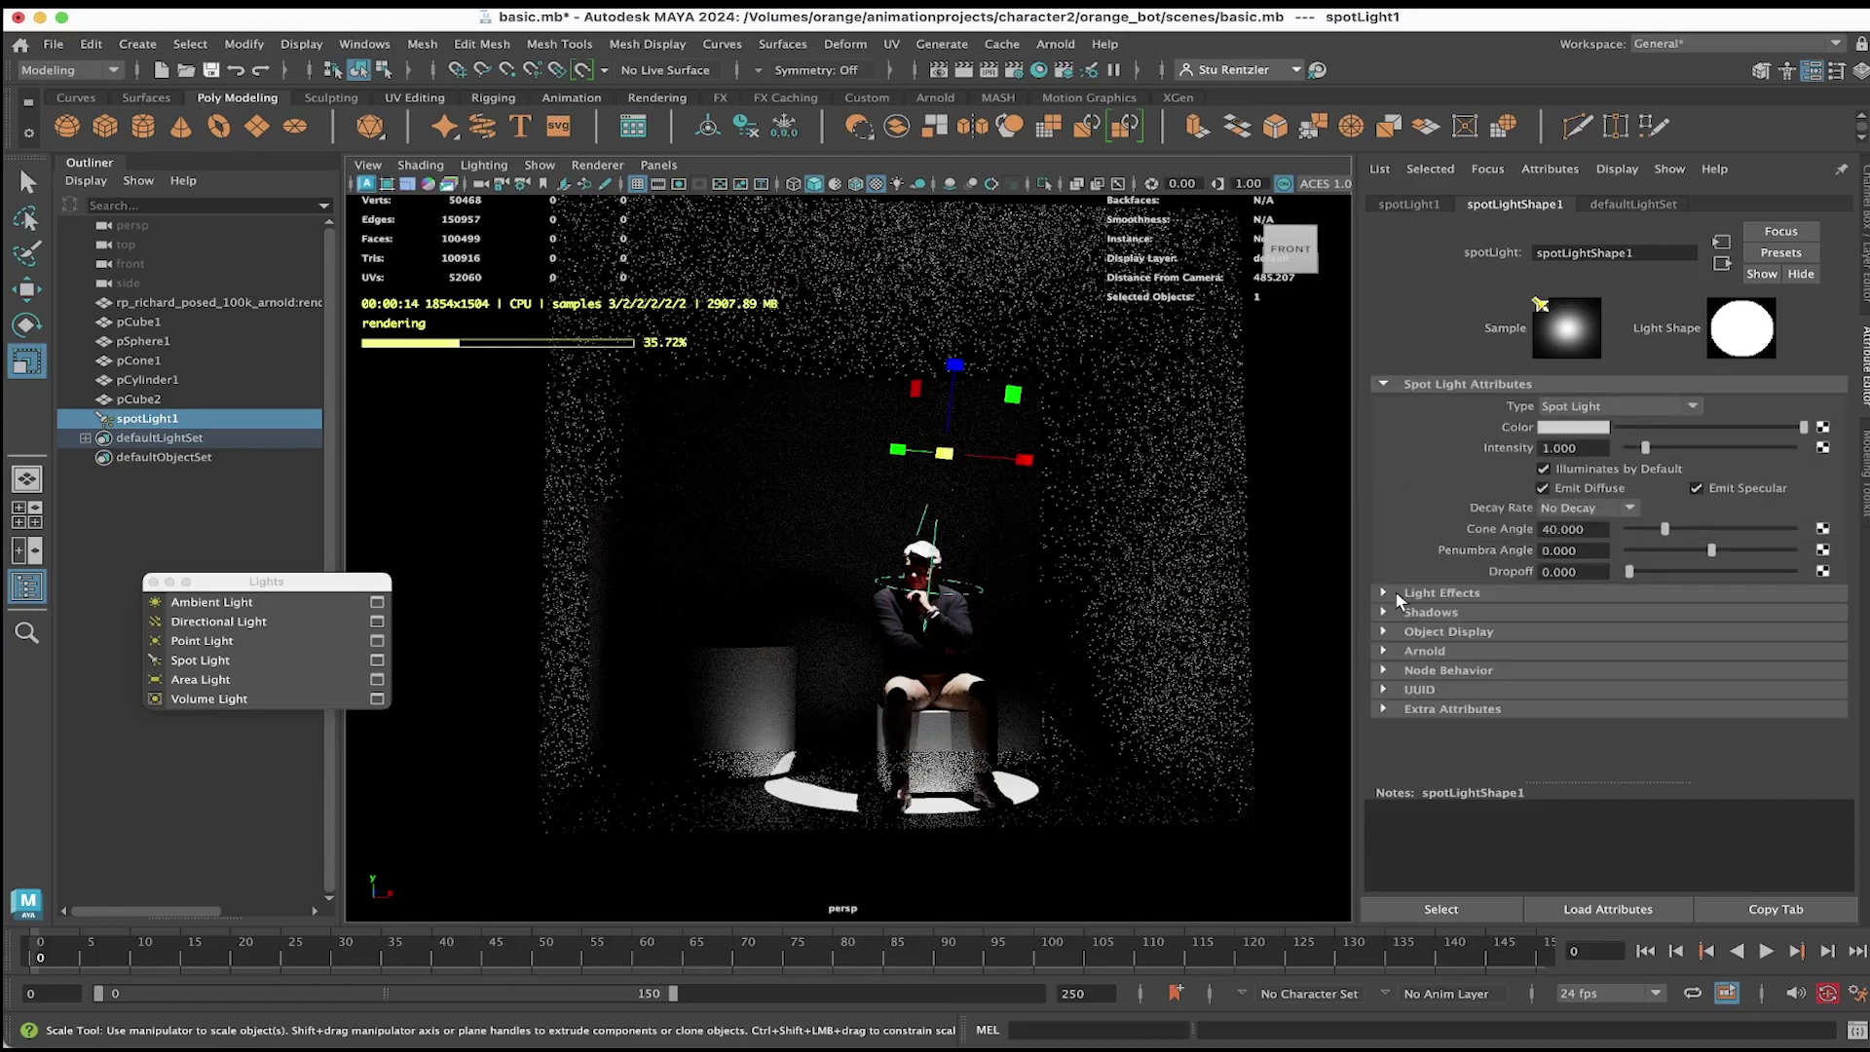
# Step: Give spotLight1 cone angle 61.202, penumbra angle 10 and dropoff 6.8
pyautogui.moveTo(1665, 529); pyautogui.dragTo(1709, 529)
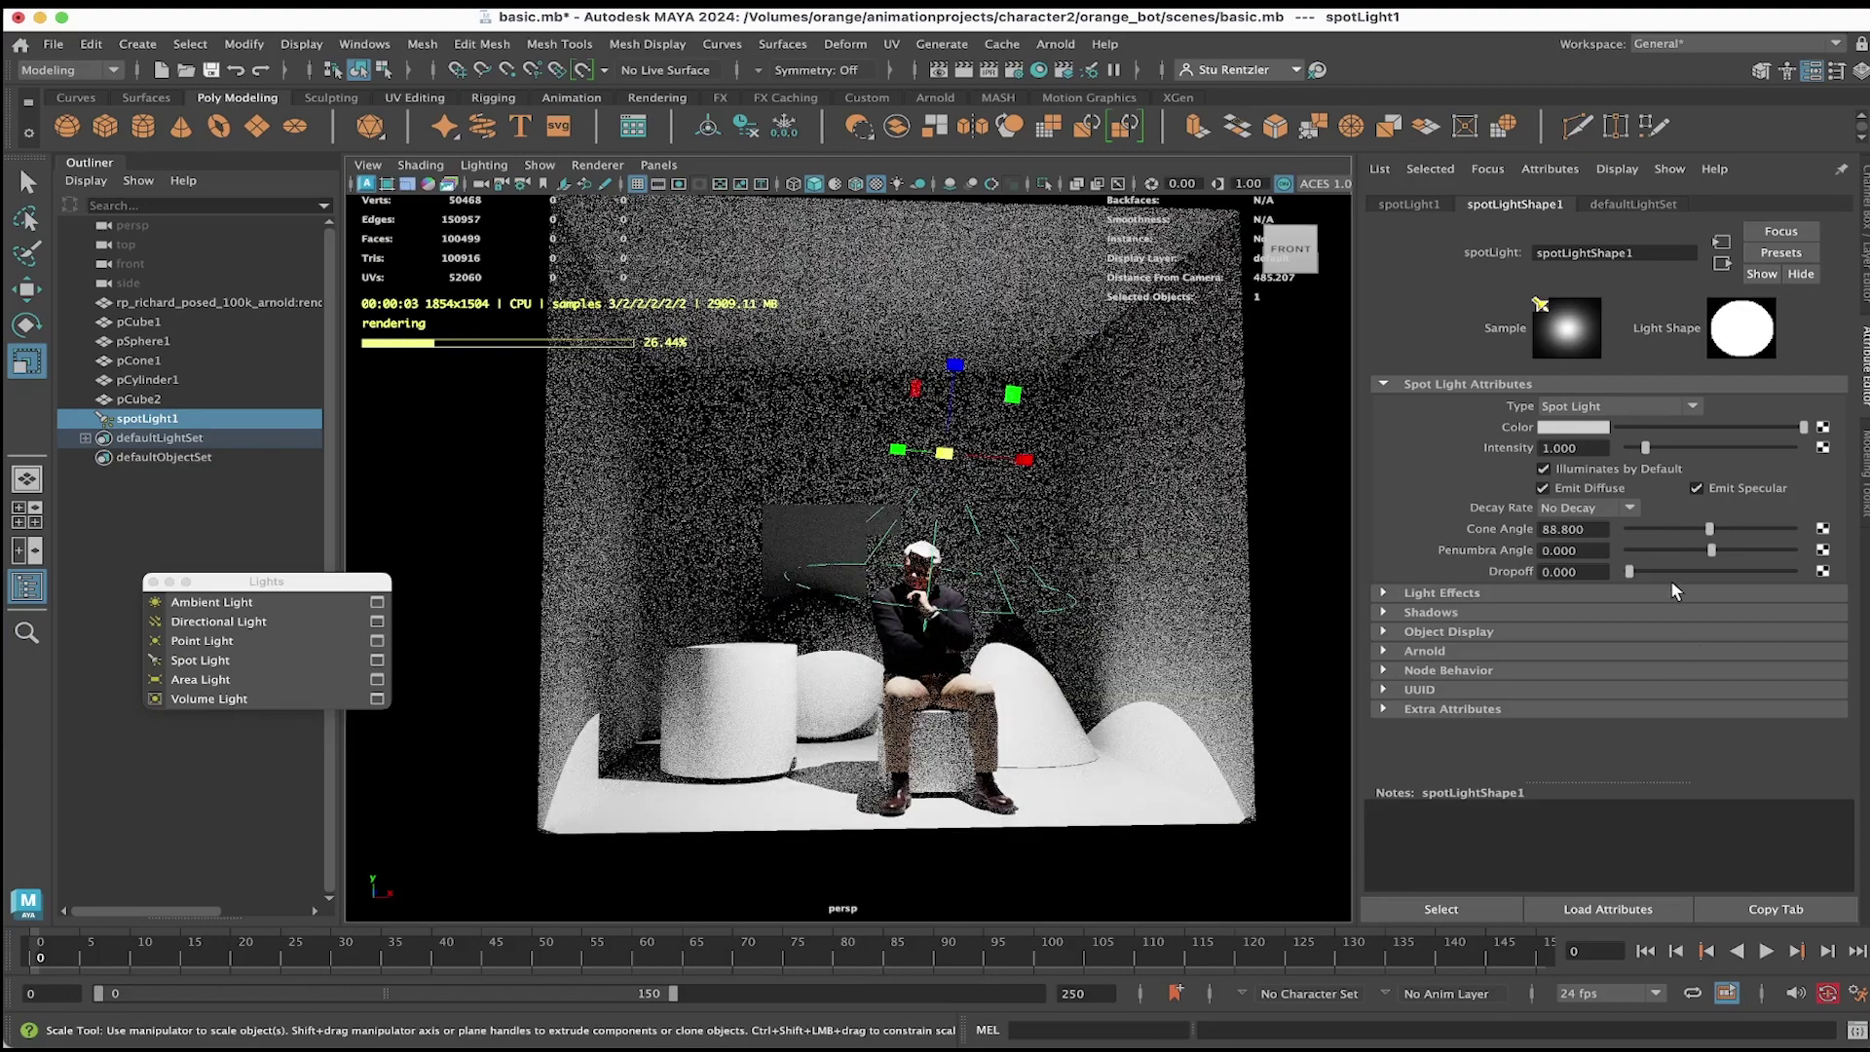
pyautogui.moveTo(1712, 551); pyautogui.dragTo(1800, 550)
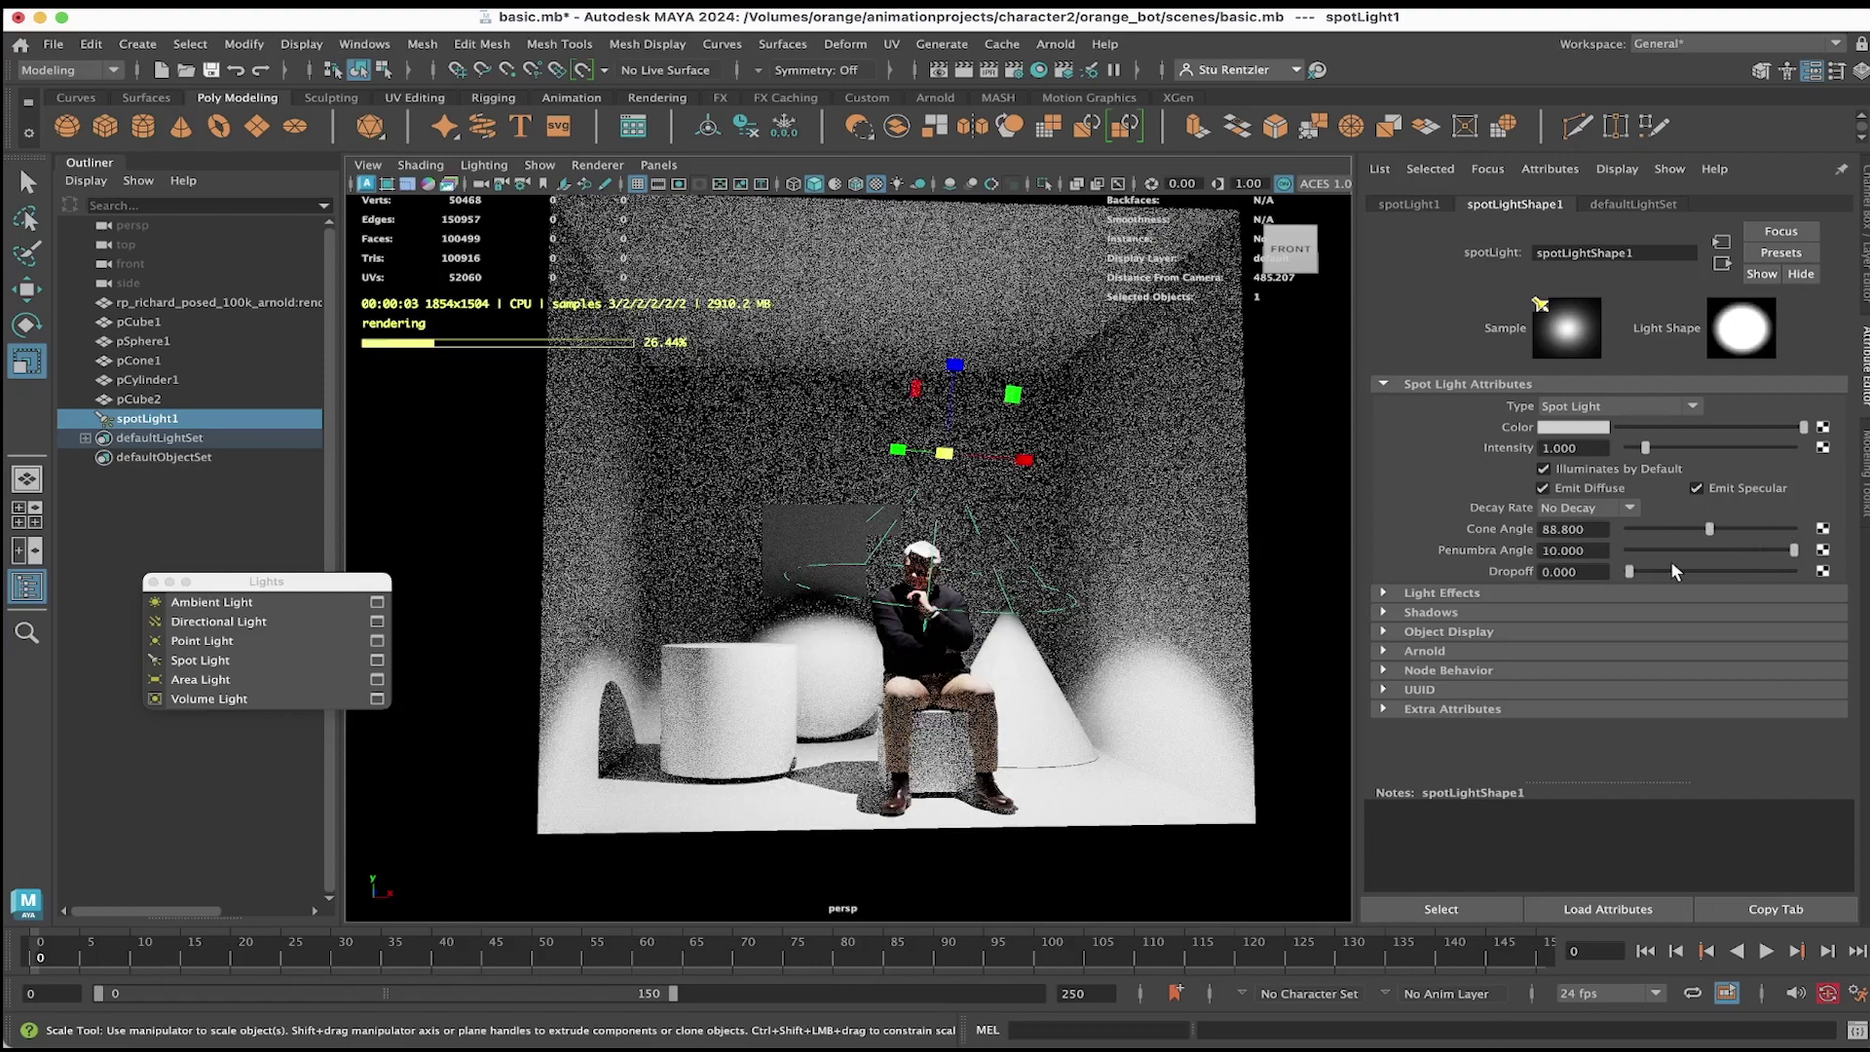
pyautogui.moveTo(1709, 529); pyautogui.dragTo(1684, 529)
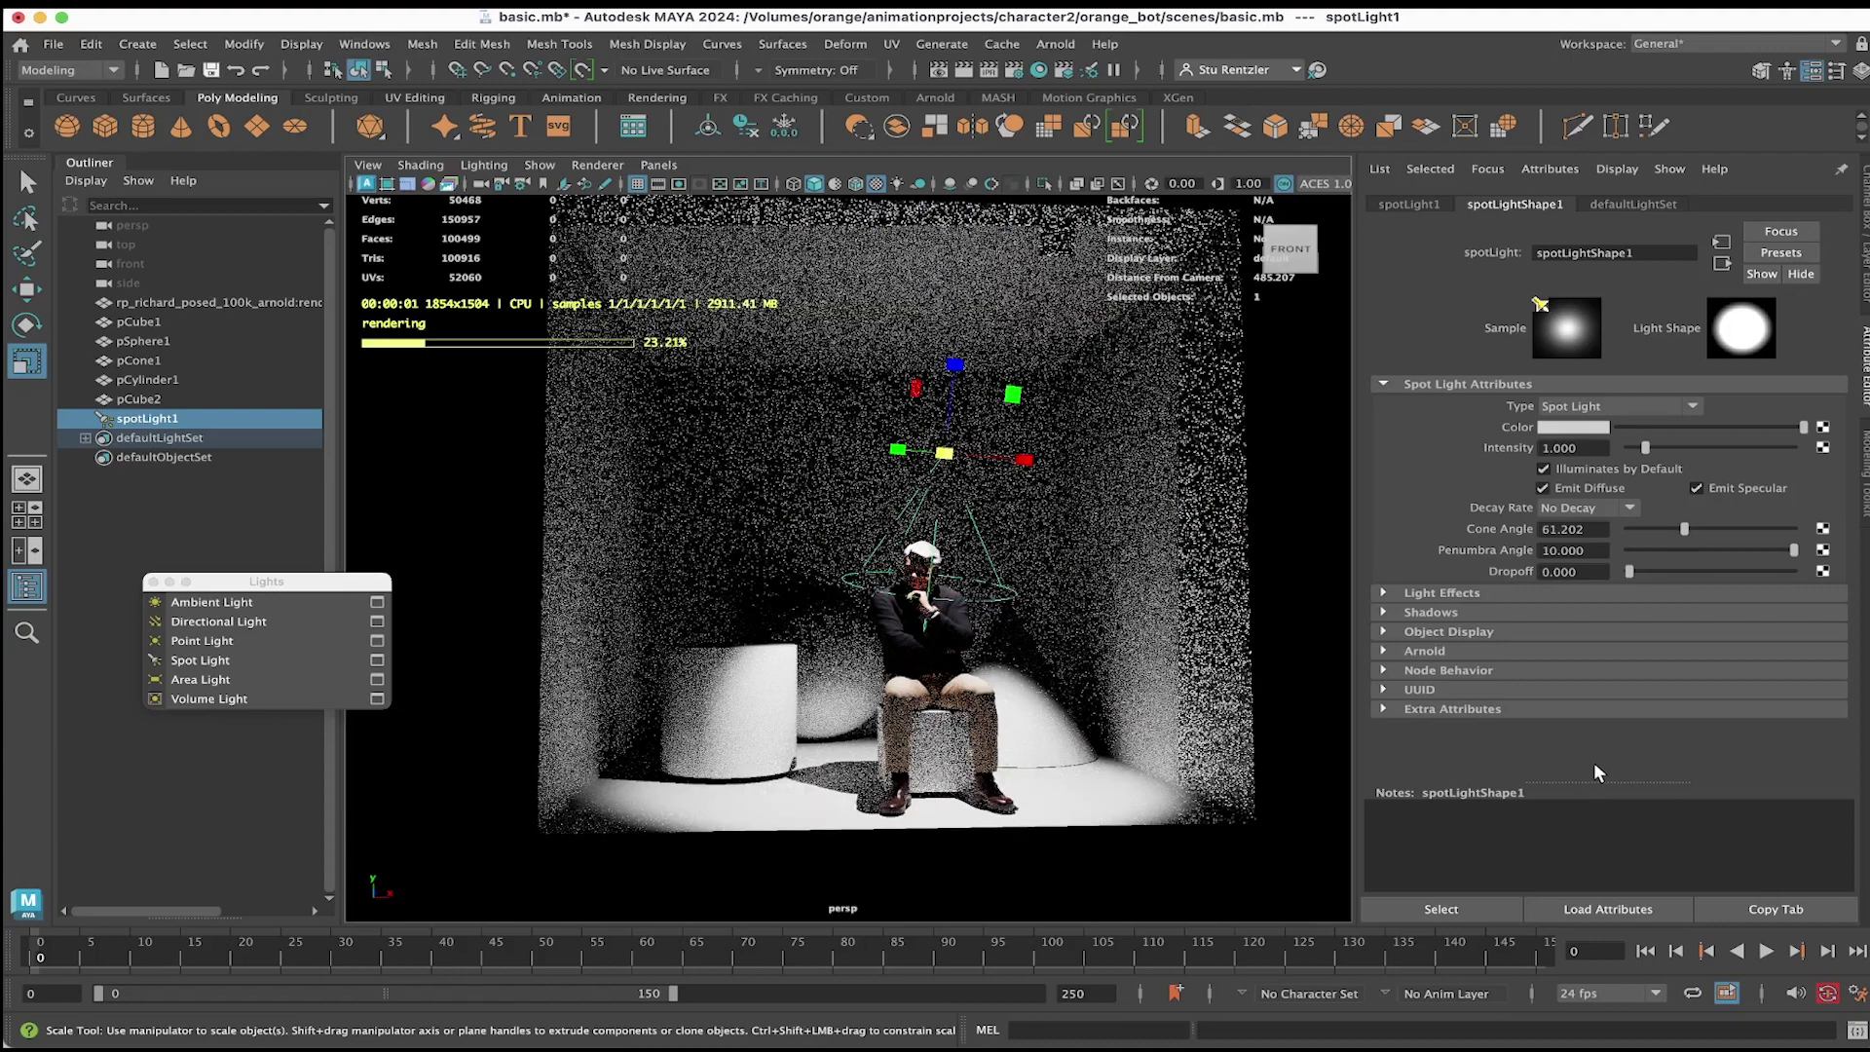
pyautogui.moveTo(1629, 572); pyautogui.dragTo(1626, 573)
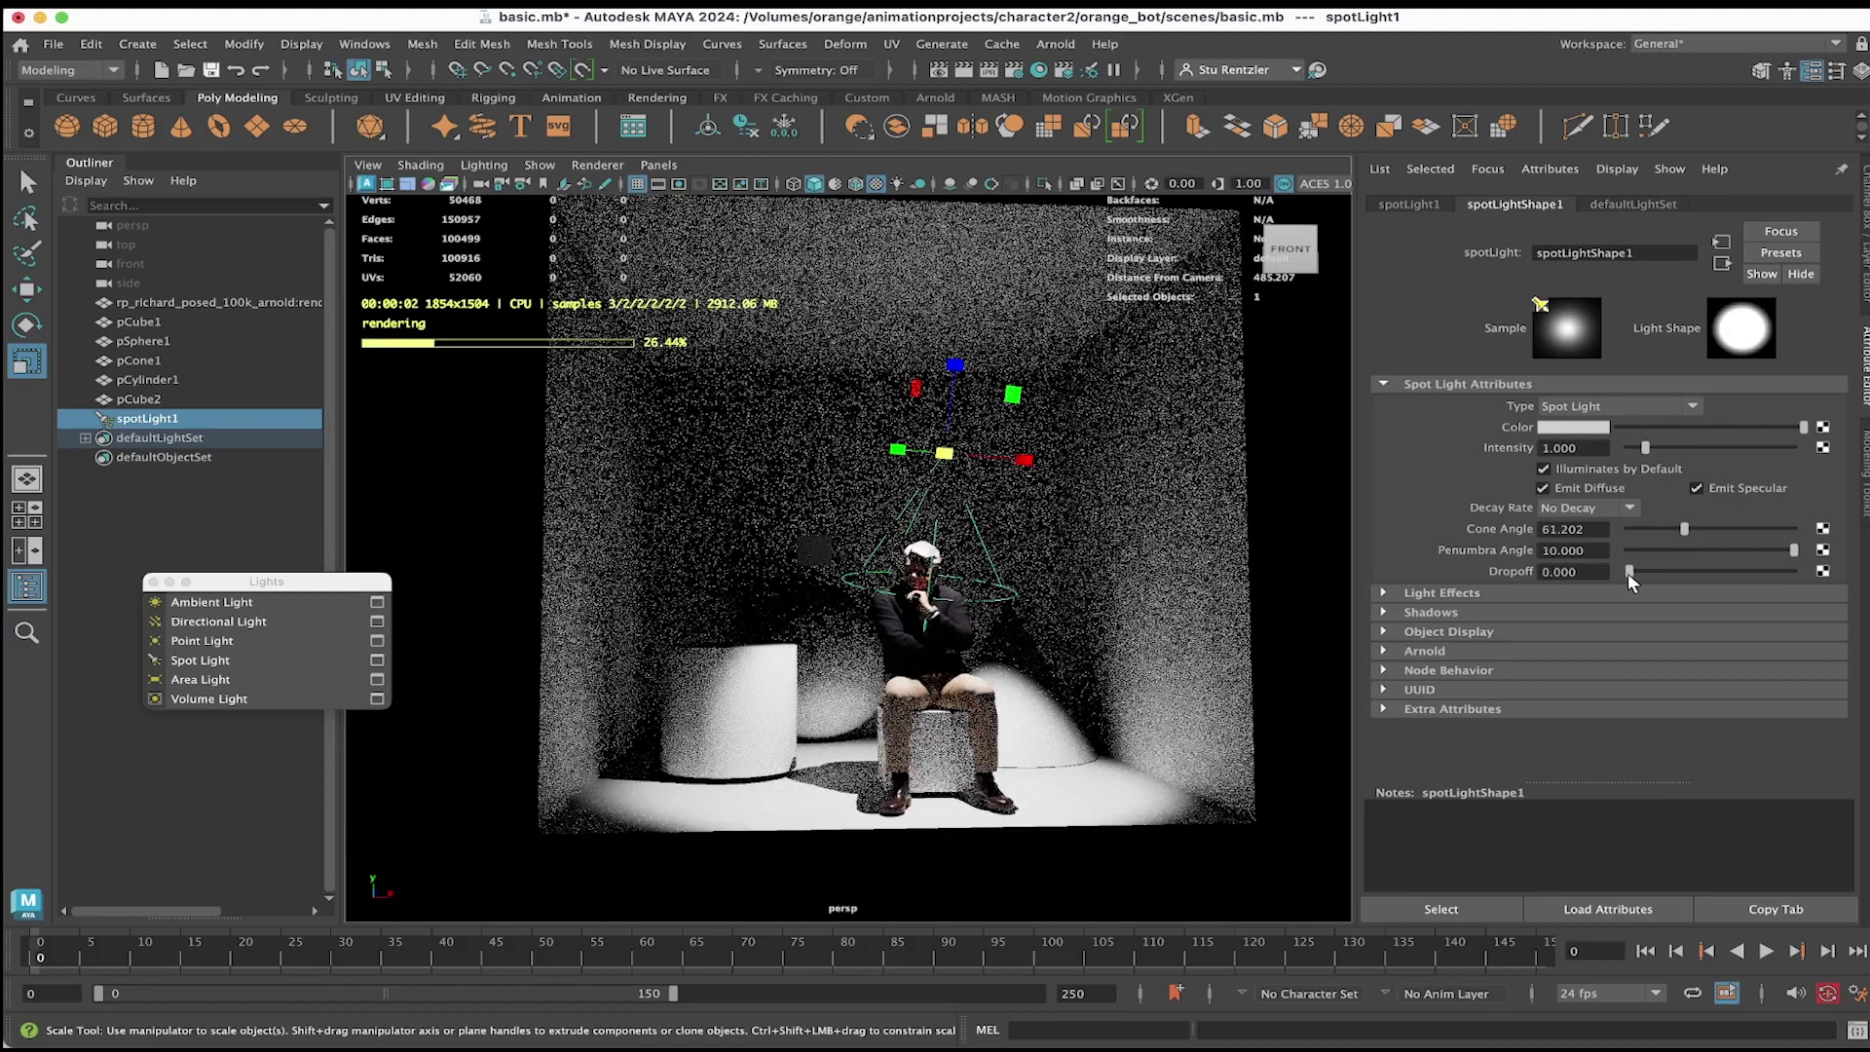
pyautogui.moveTo(1628, 573); pyautogui.dragTo(1633, 572)
pyautogui.keyDown('alt'); pyautogui.moveTo(979, 671); pyautogui.dragTo(932, 622, button='middle'); pyautogui.keyUp('alt')
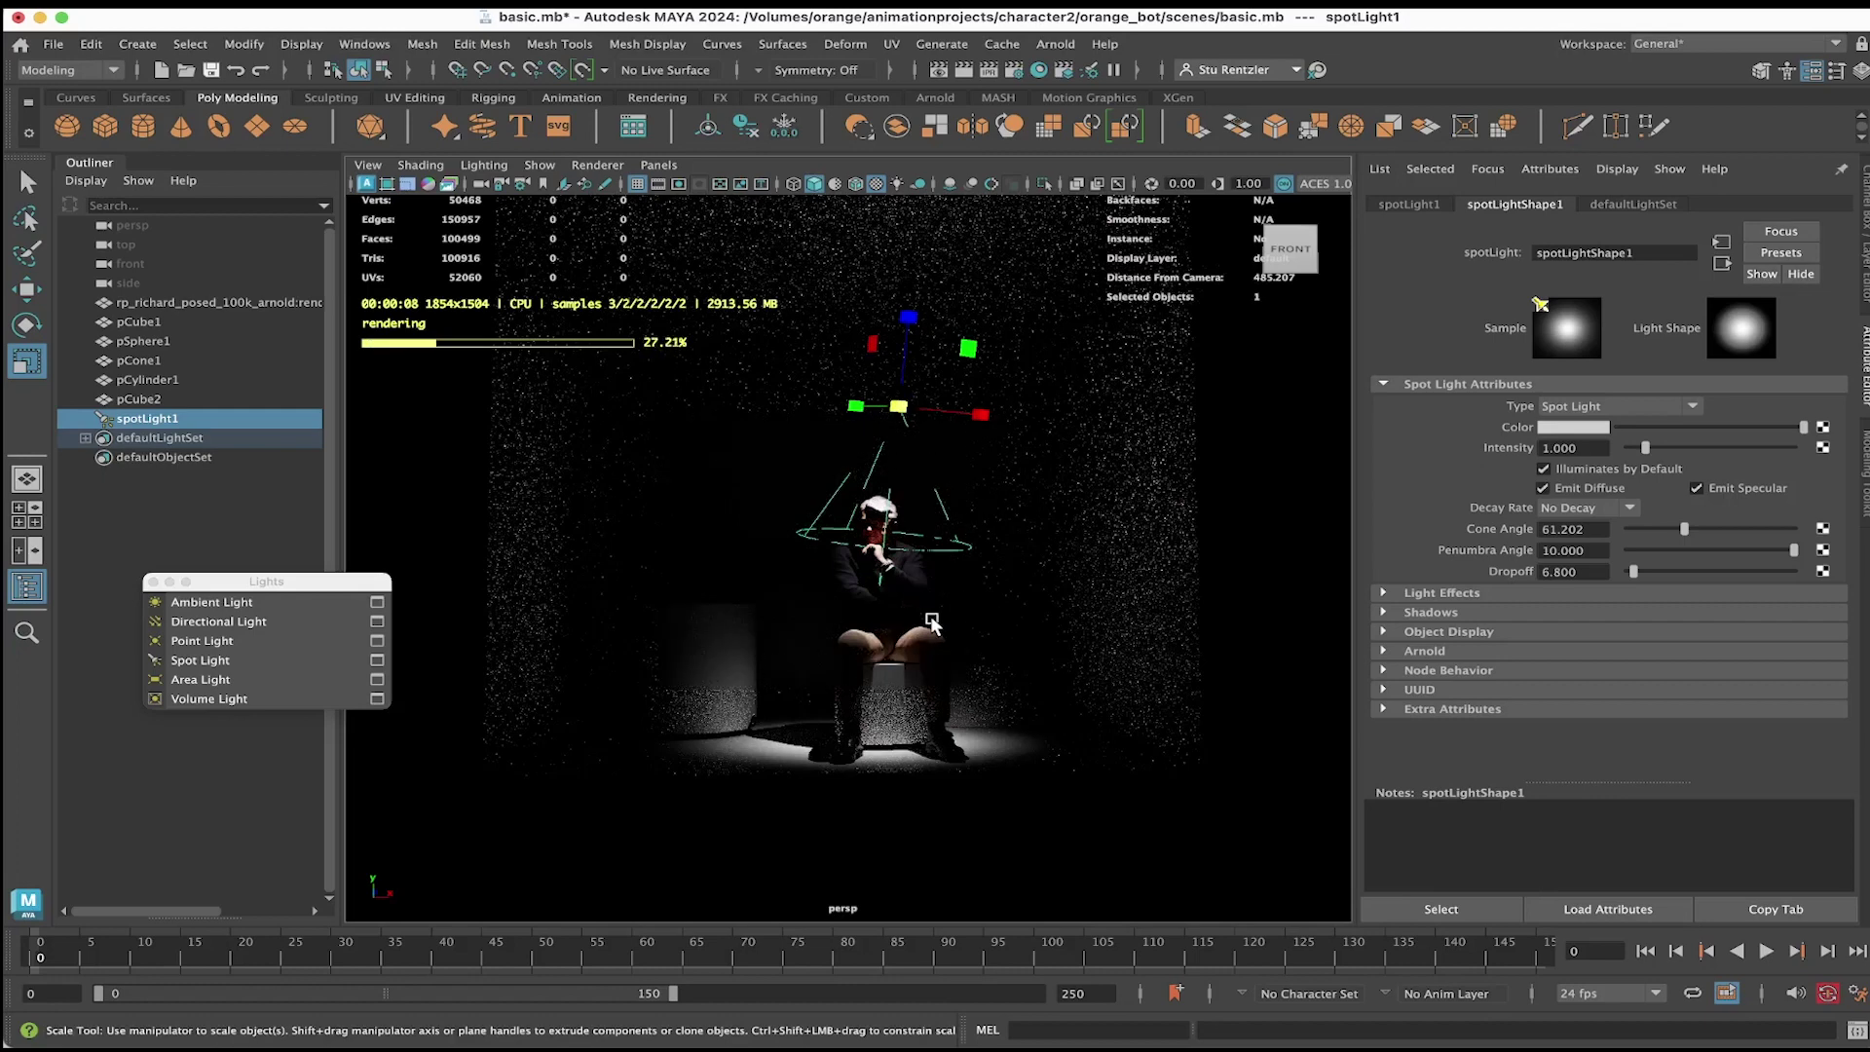
# Step: Create a point light and move it up and to the left of the man
pyautogui.click(243, 641)
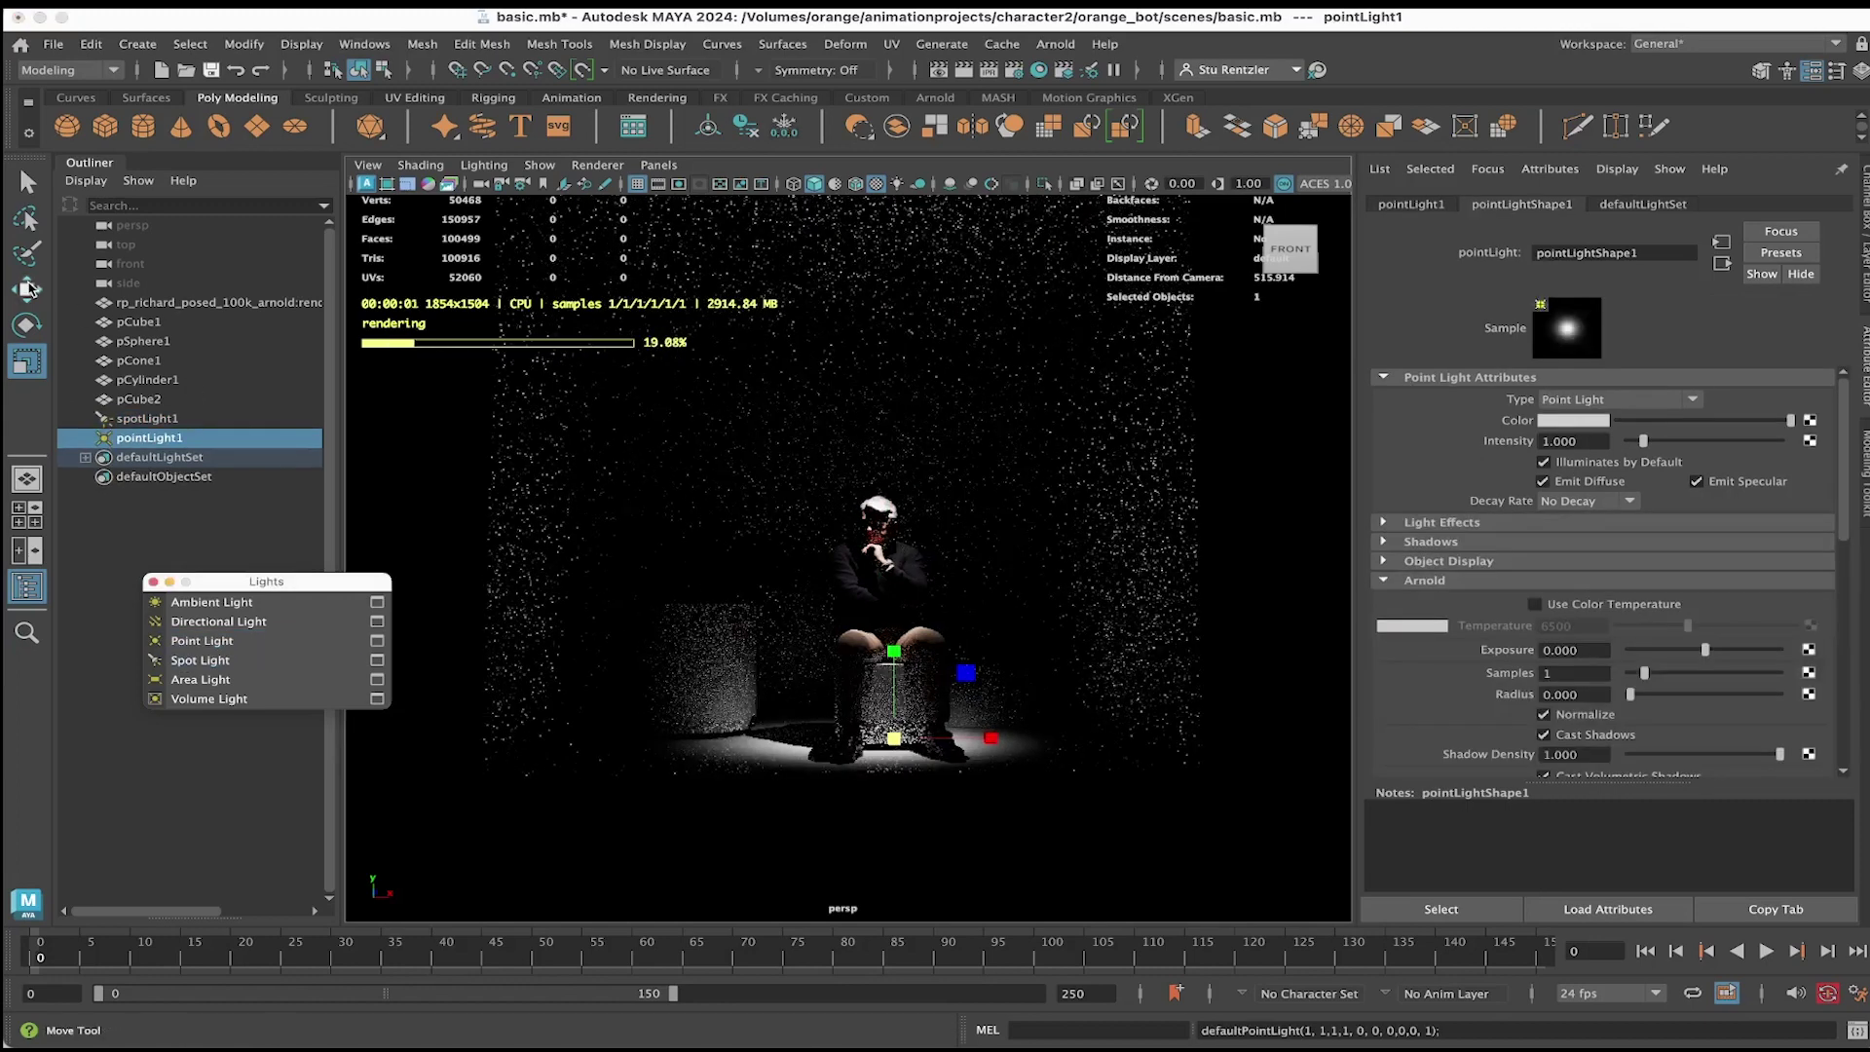
pyautogui.press('w')
pyautogui.moveTo(893, 682); pyautogui.dragTo(894, 399)
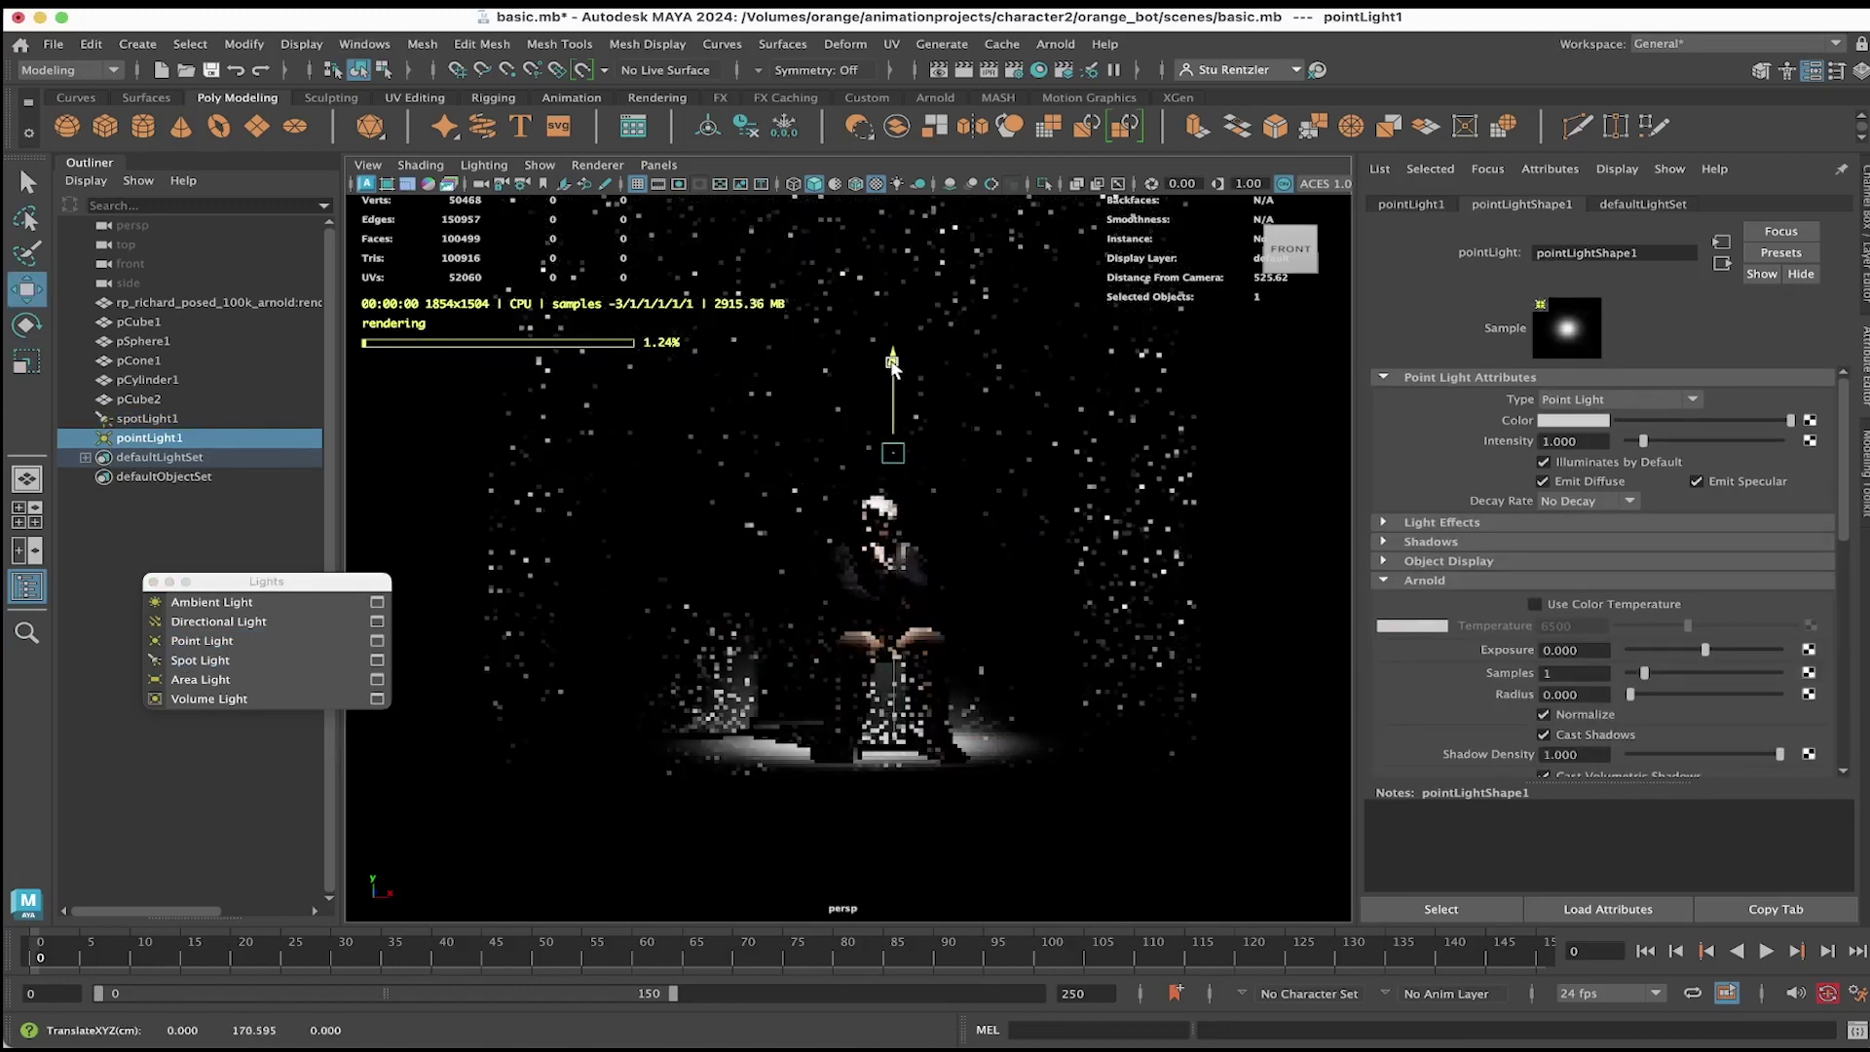
pyautogui.moveTo(1005, 451); pyautogui.dragTo(833, 451)
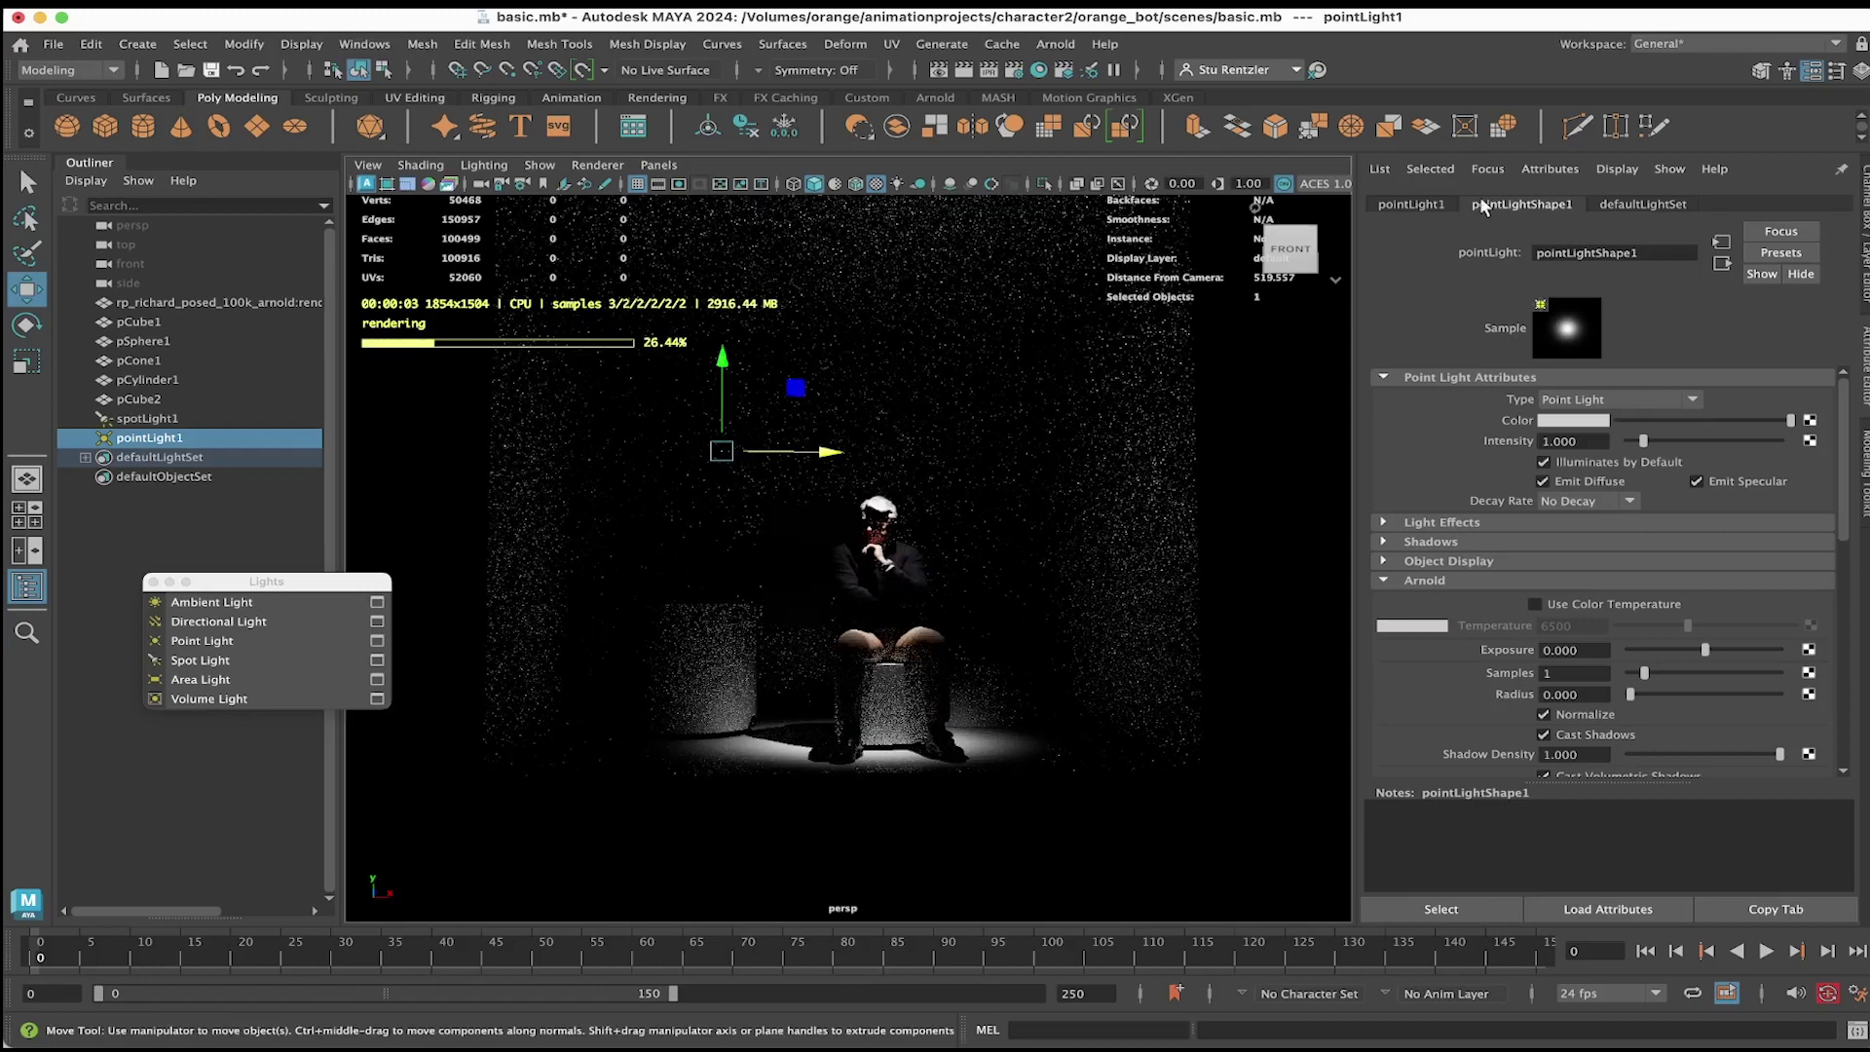
# Step: Set the point light's Arnold exposure to 15
pyautogui.scroll(-3, 1527, 487)
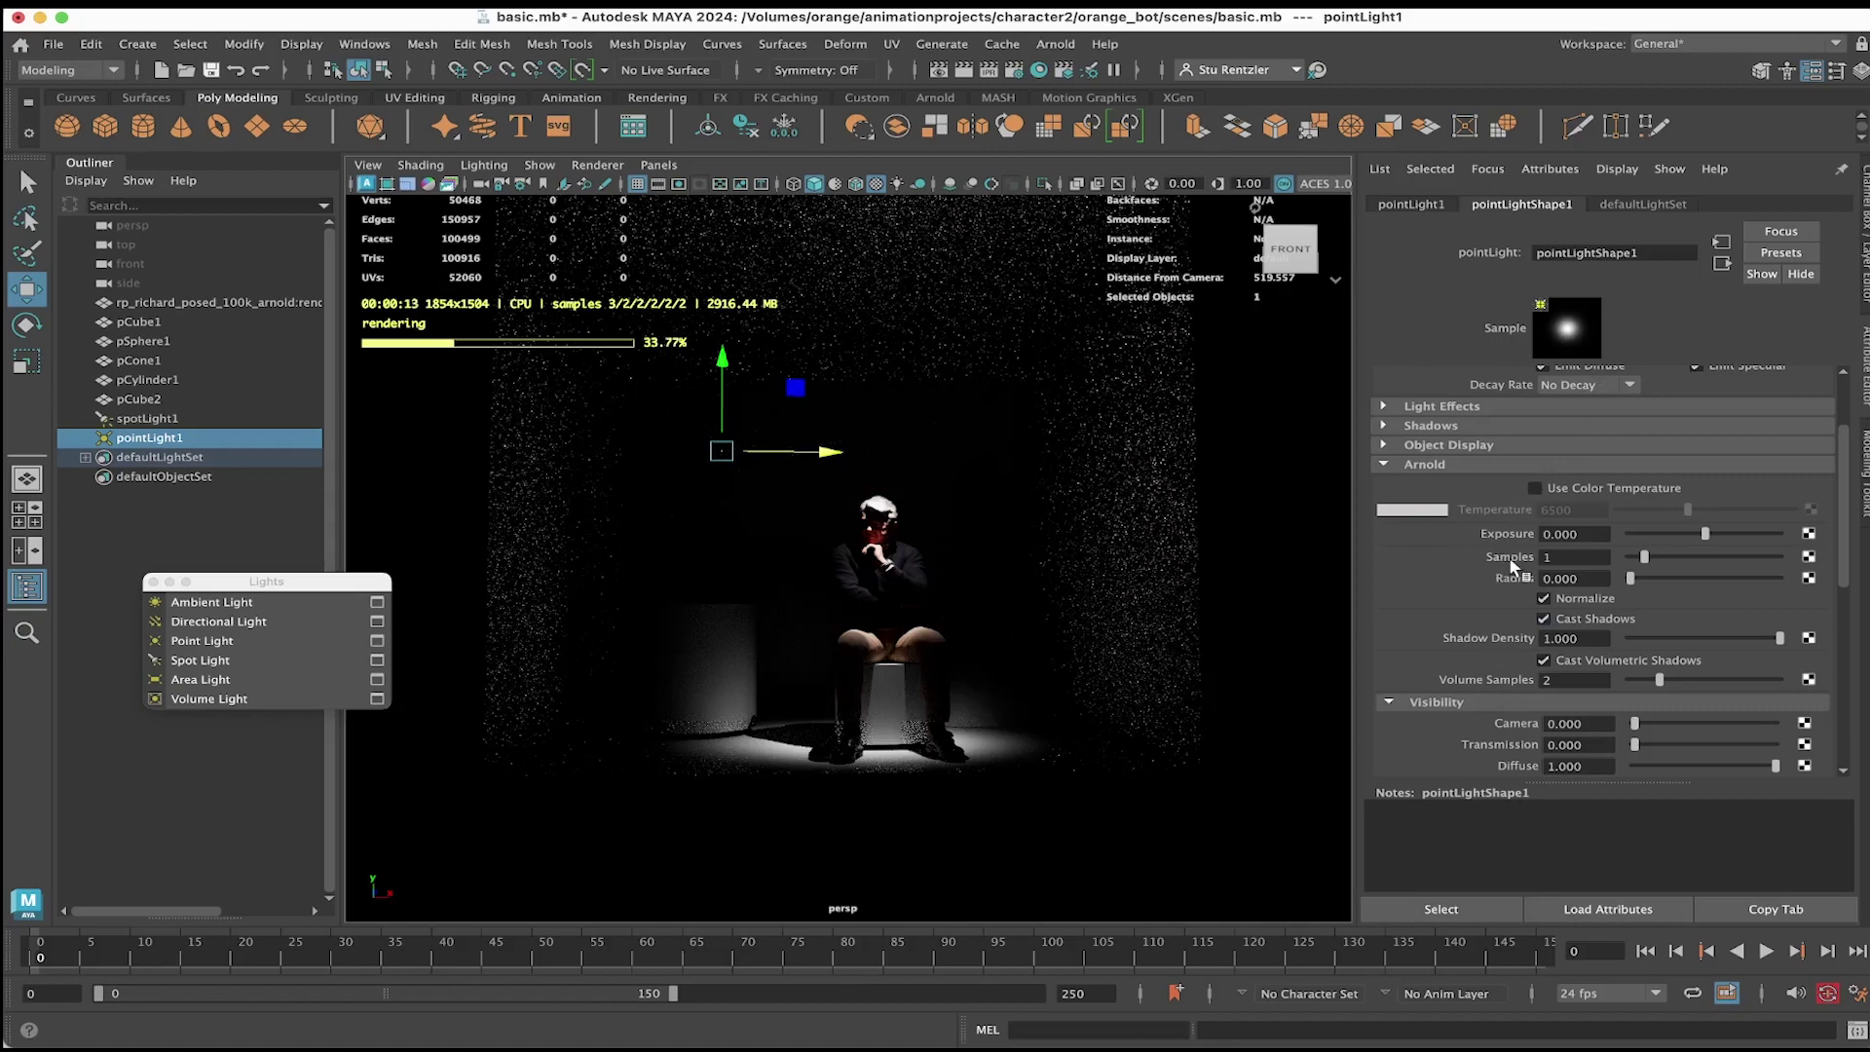
pyautogui.click(1568, 533)
pyautogui.write('12')
pyautogui.press('Return')
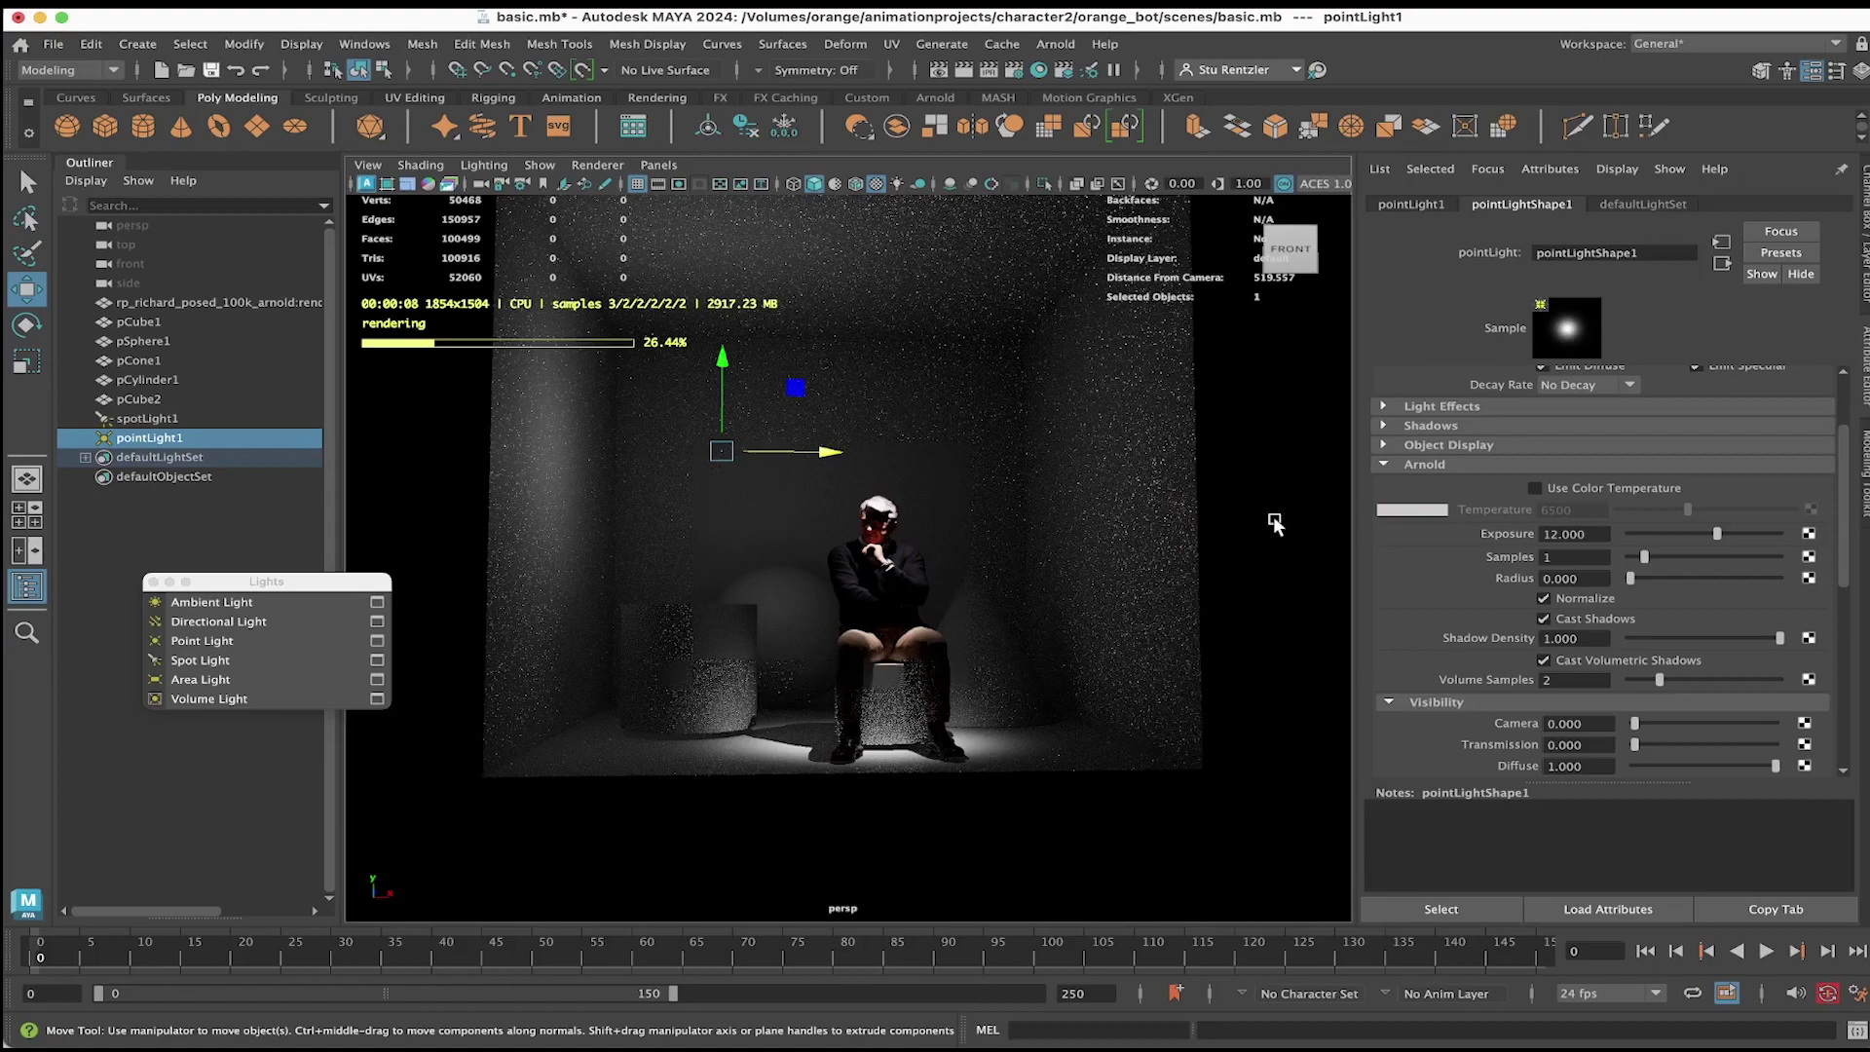
pyautogui.click(1598, 534)
pyautogui.write('4')
pyautogui.press('Return')
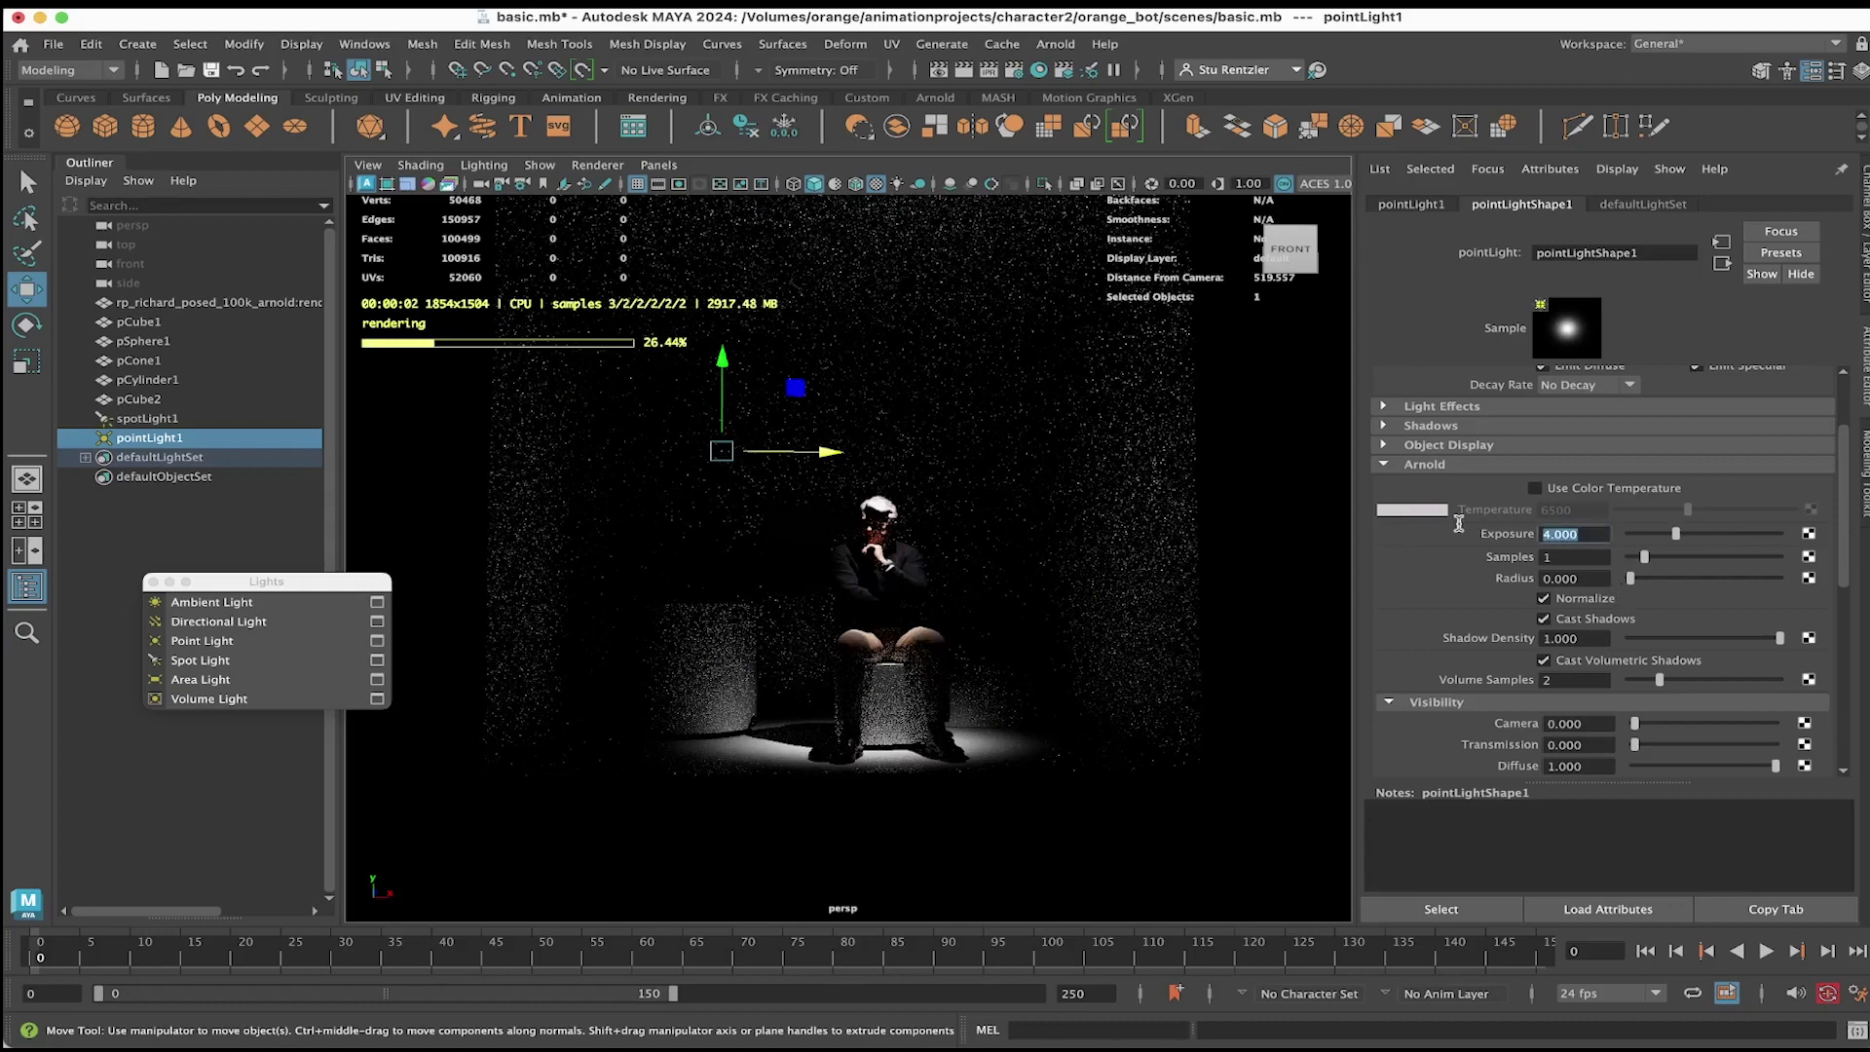
pyautogui.write('10')
pyautogui.press('Return')
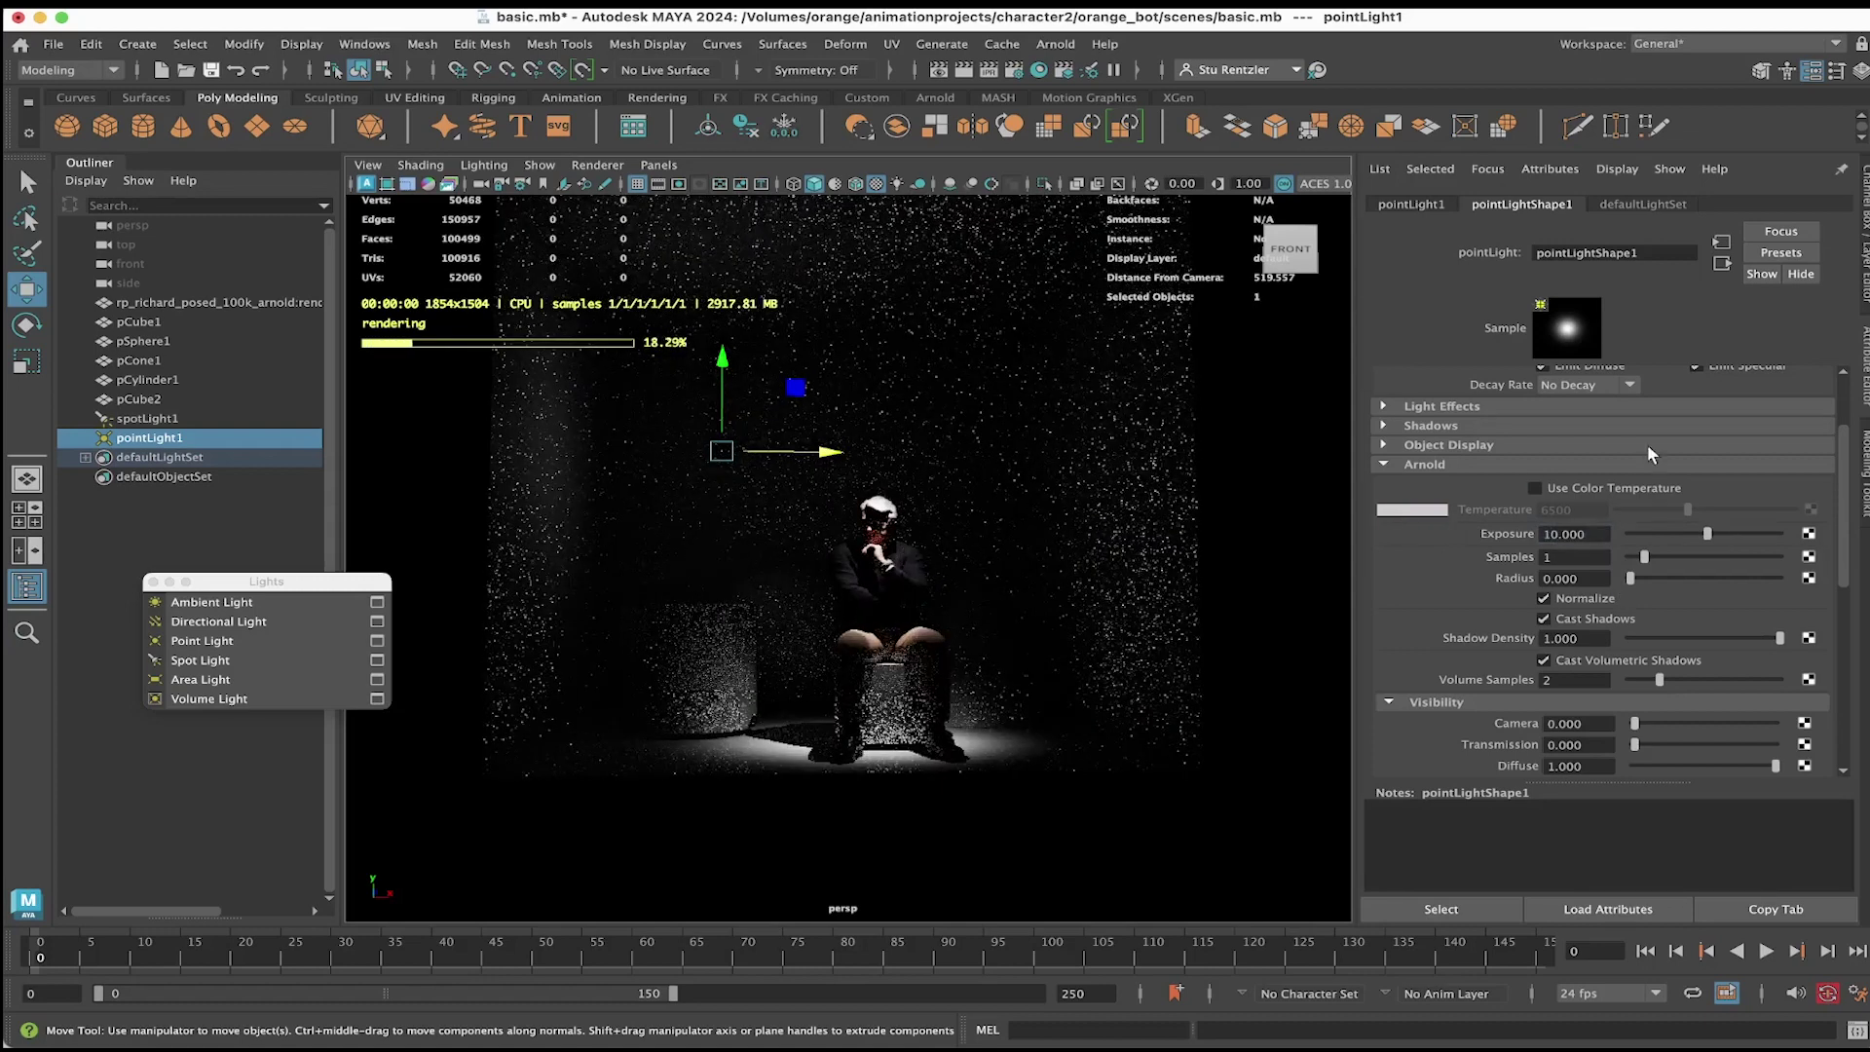
pyautogui.write('12')
pyautogui.press('Return')
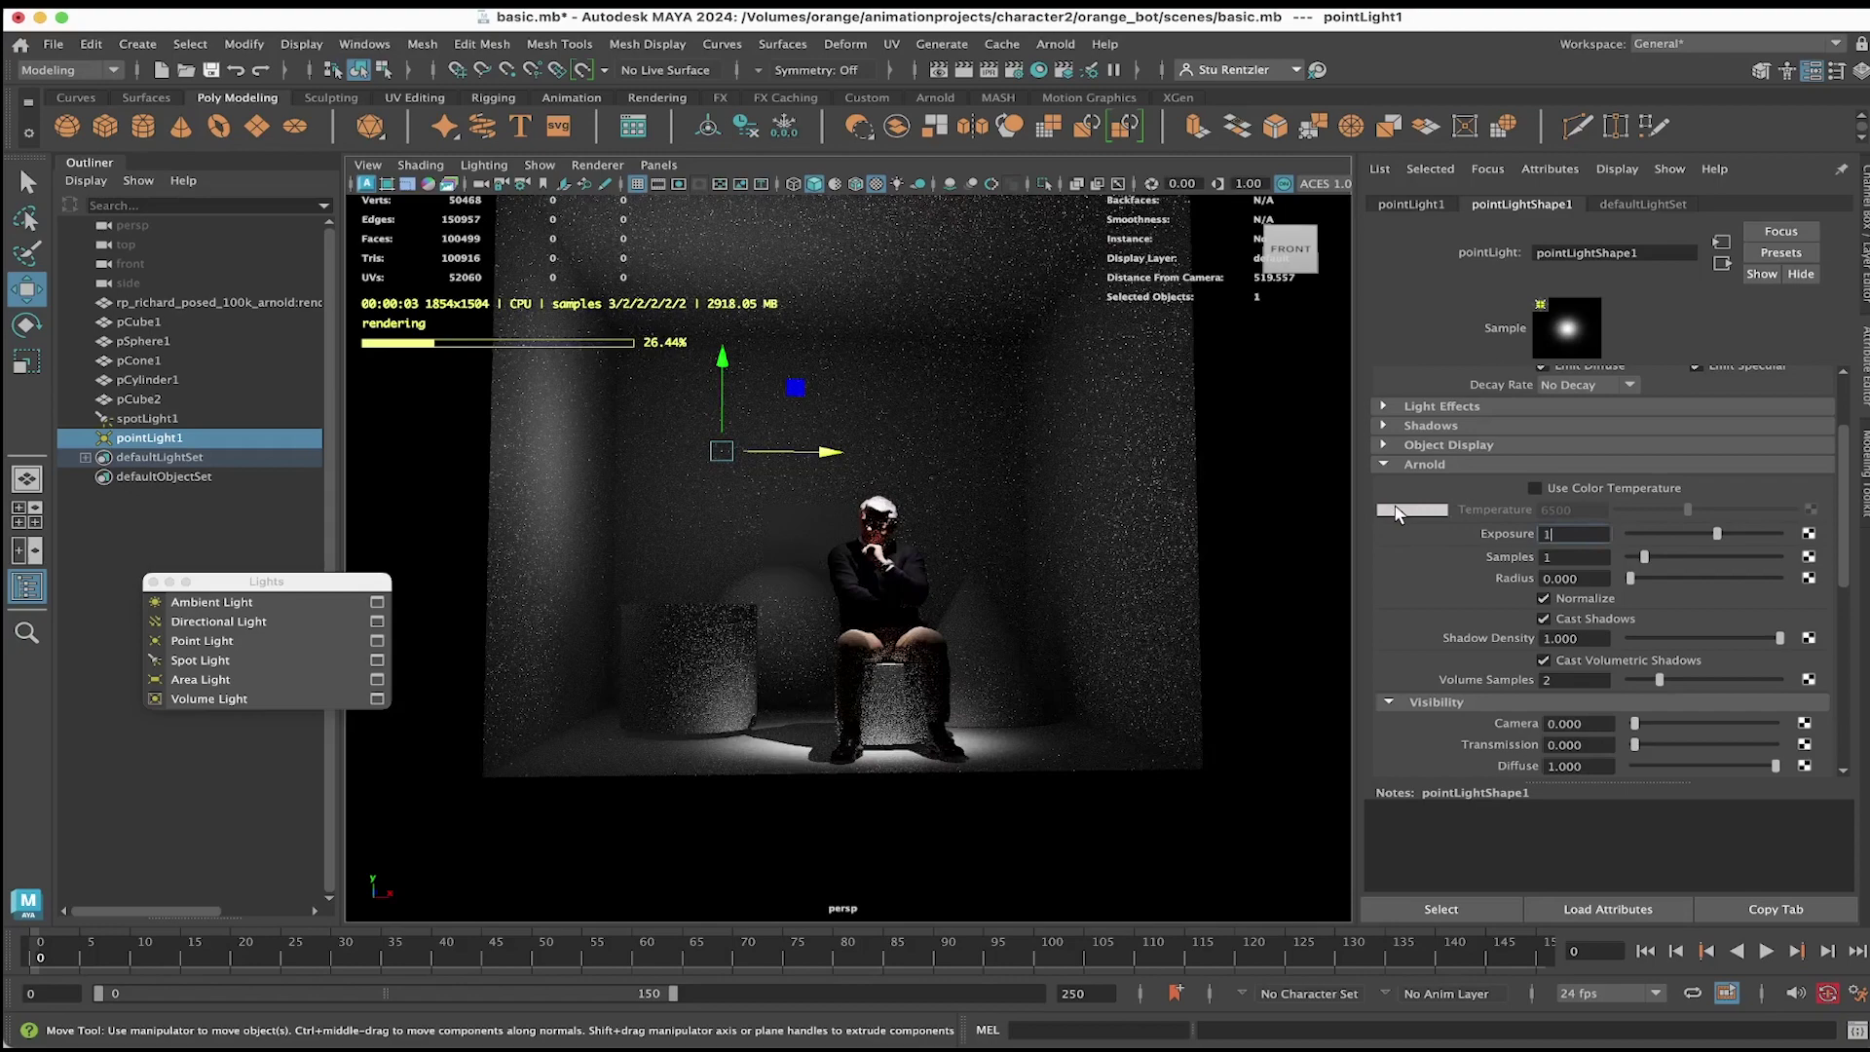
pyautogui.write('5')
pyautogui.press('Return')
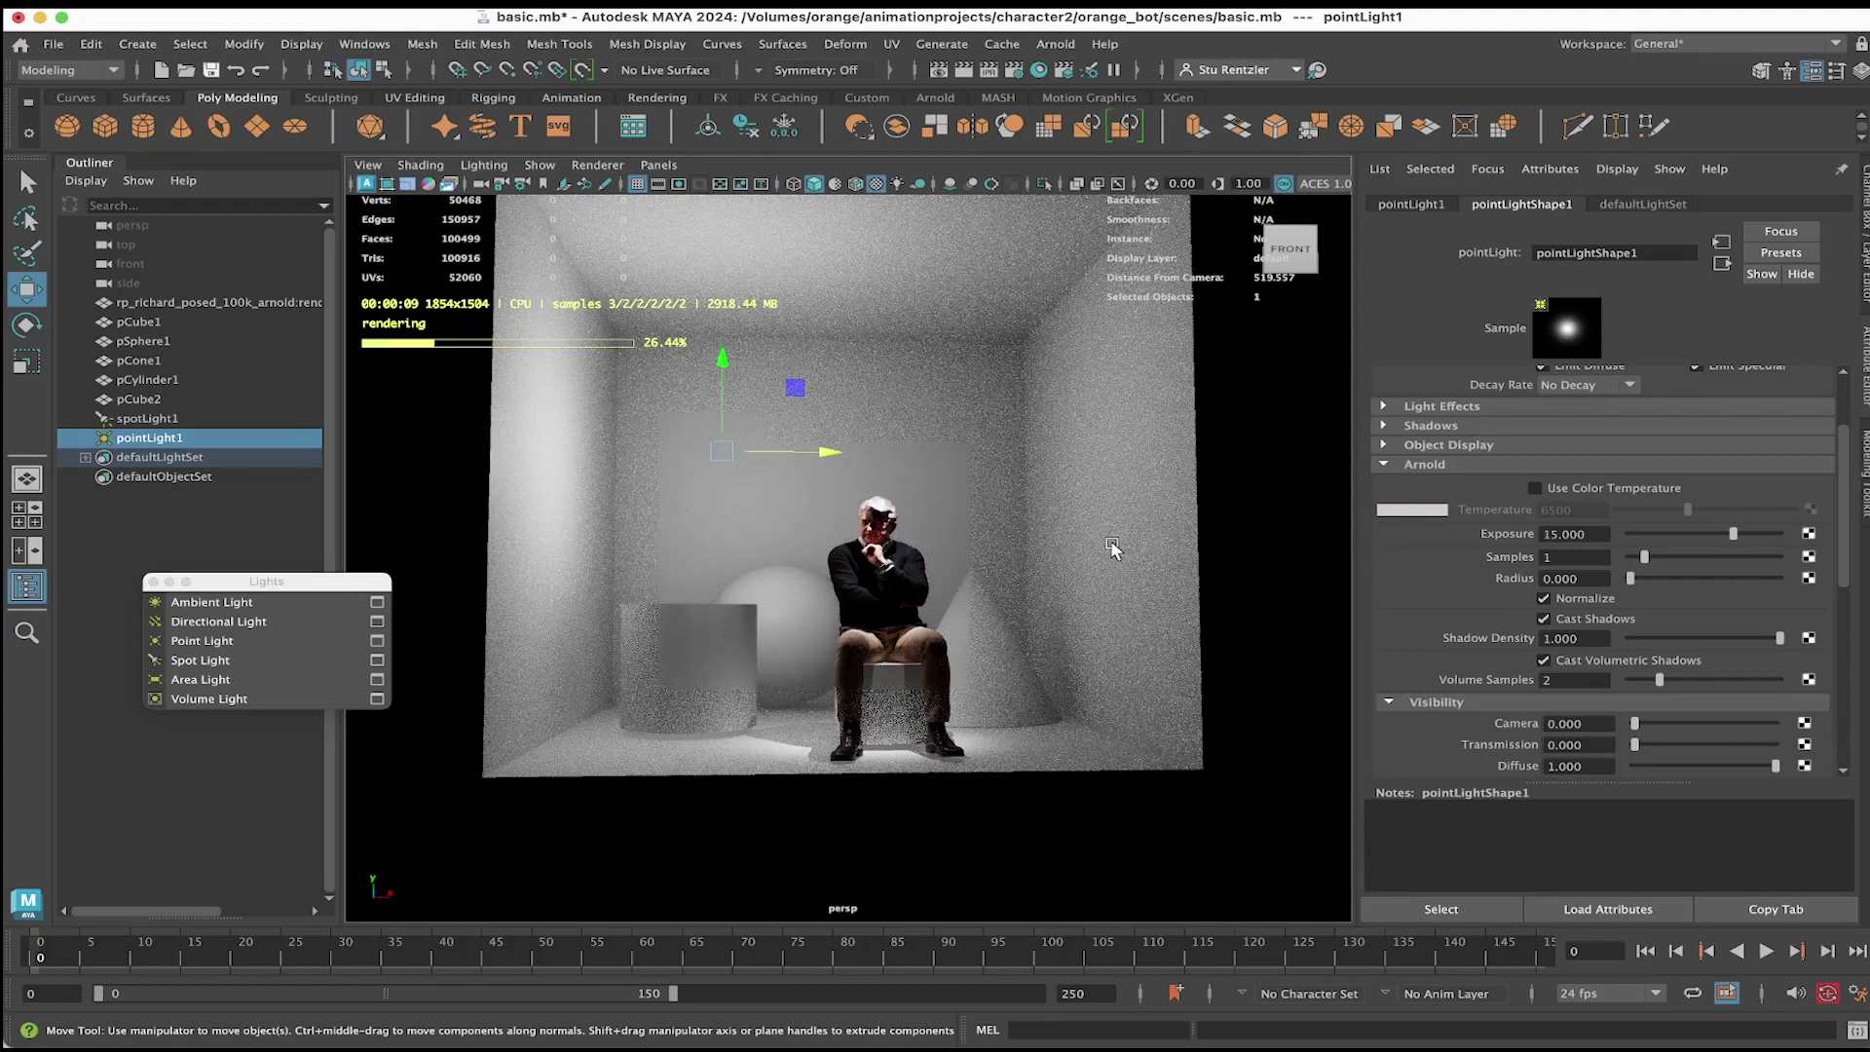
pyautogui.keyDown('alt'); pyautogui.moveTo(1113, 549); pyautogui.dragTo(696, 294); pyautogui.keyUp('alt')
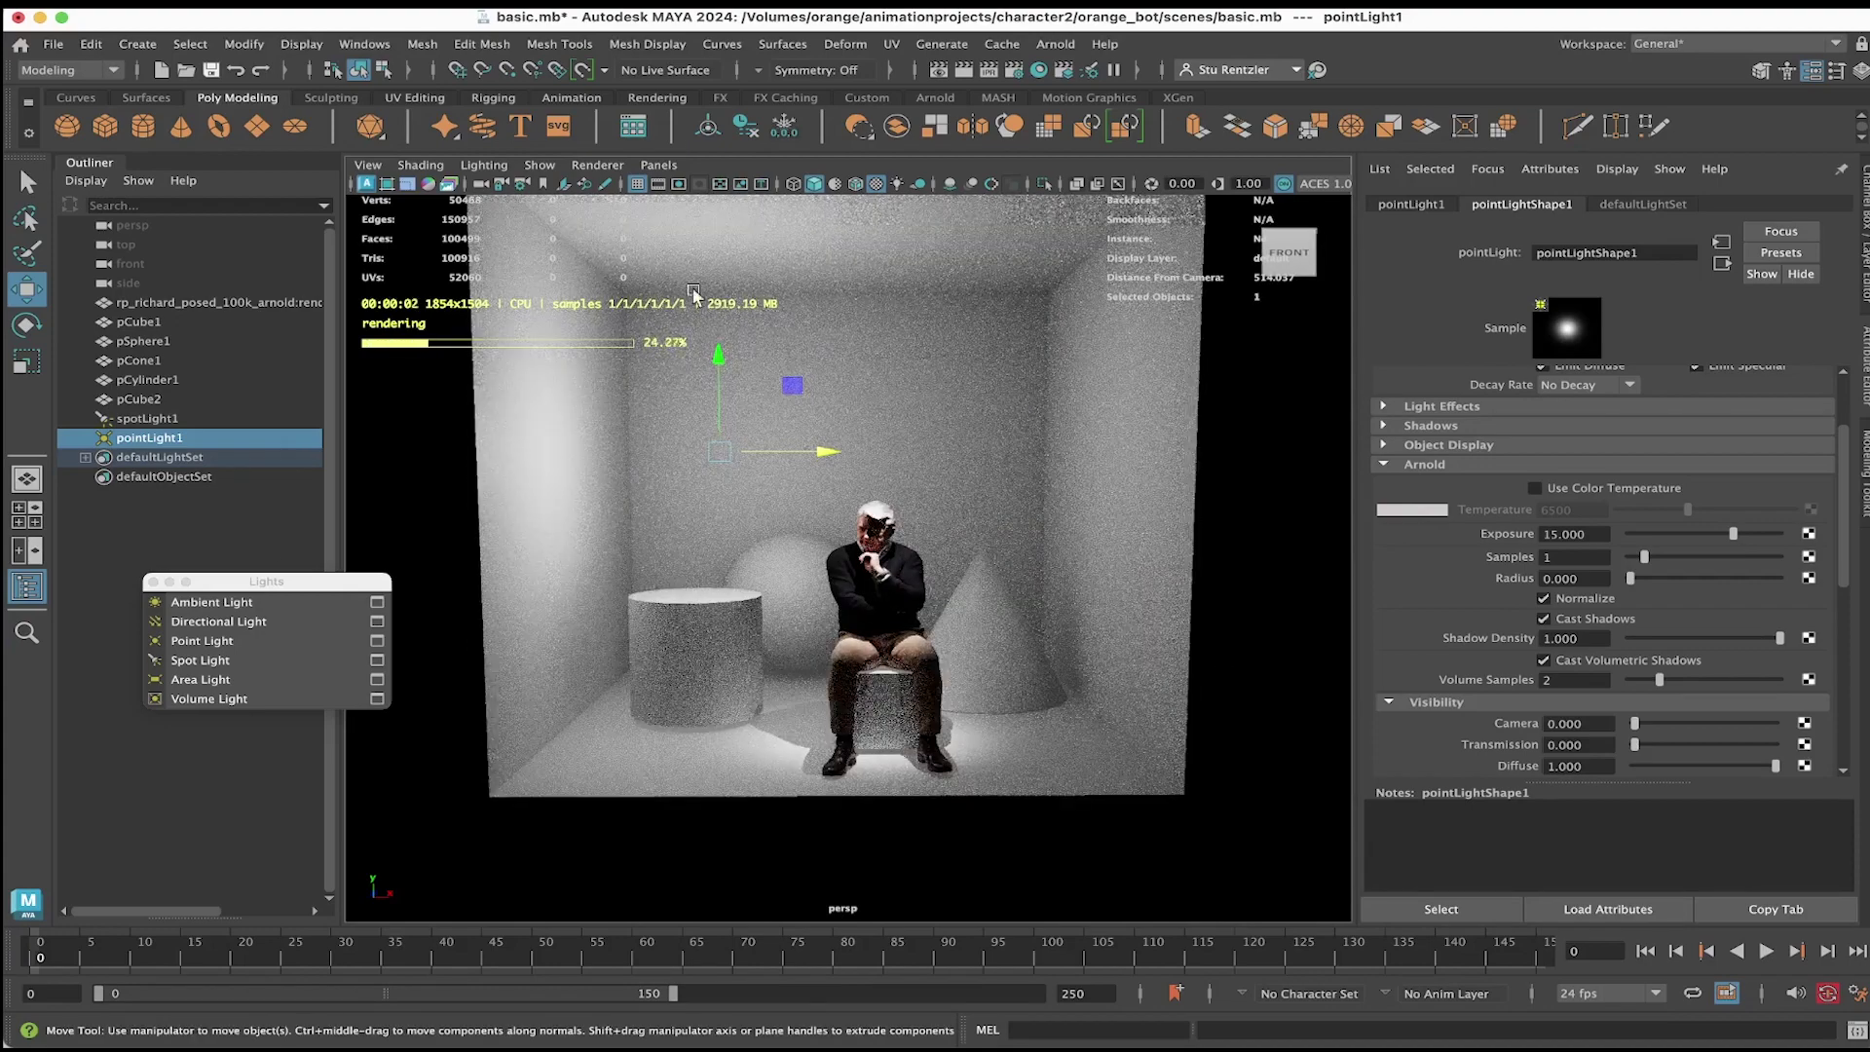